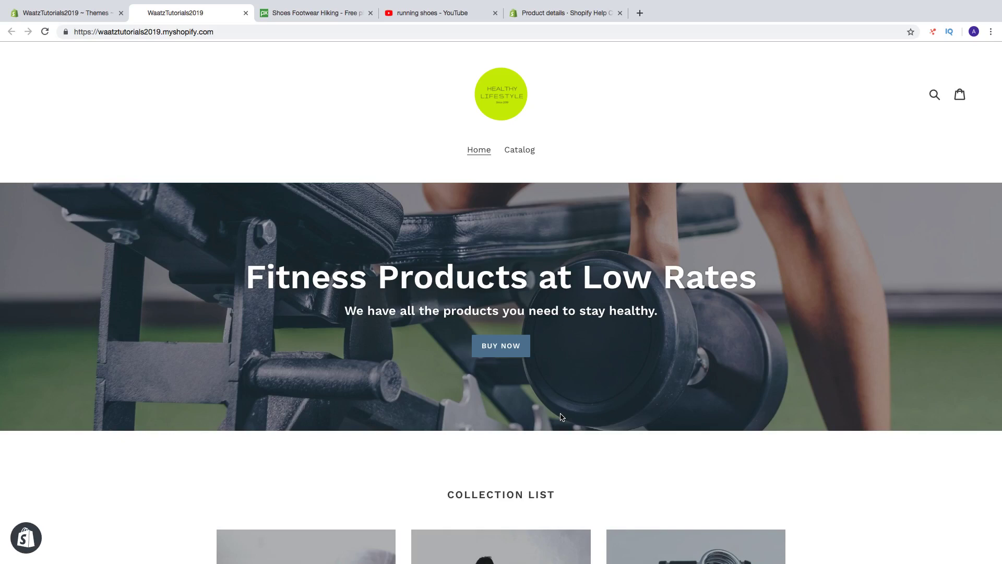
Create a new product titled '10X Mens Runnings Shoes' and paste Lorem ipsum paragraphs as its description
{"action": "scroll", "coordinate": [562, 417], "scroll_direction": "down", "scroll_amount": 6}
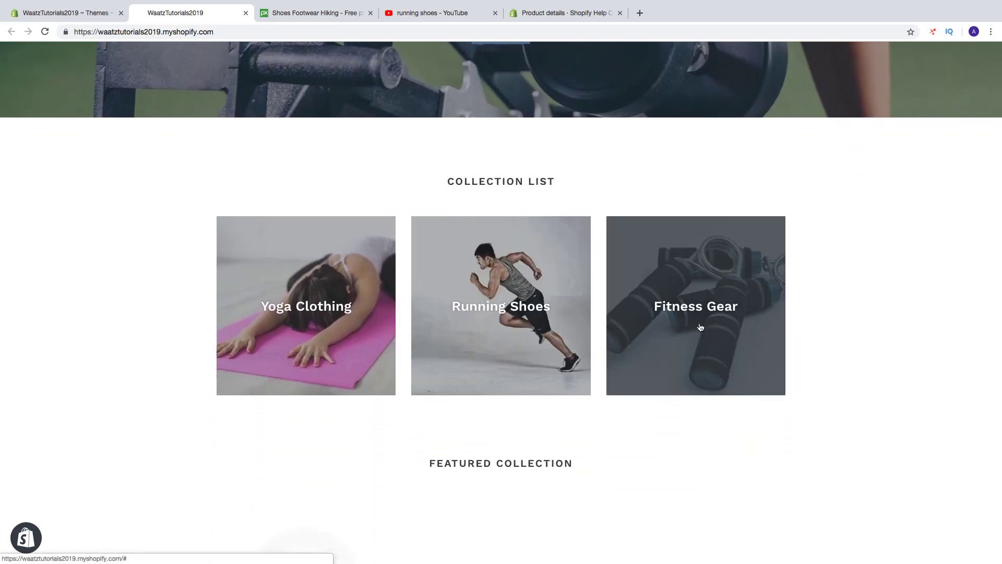
{"action": "scroll", "coordinate": [701, 325], "scroll_direction": "up", "scroll_amount": 5}
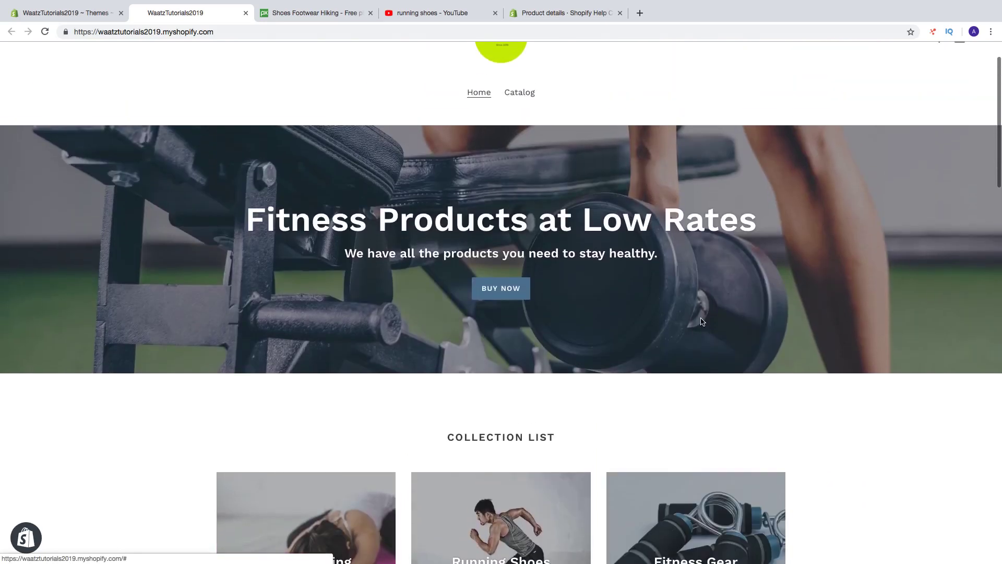
{"action": "left_click", "coordinate": [68, 14]}
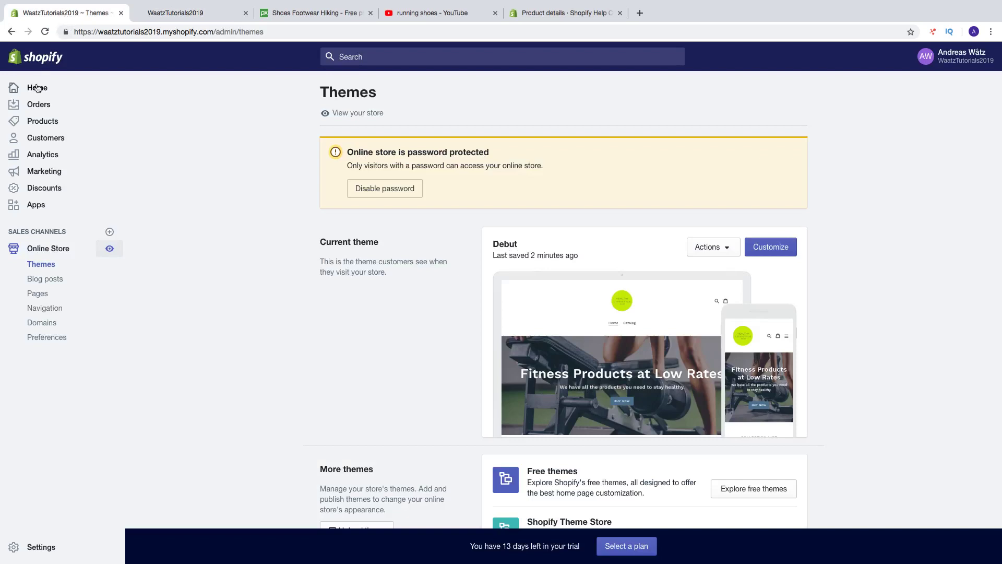
{"action": "left_click", "coordinate": [39, 124]}
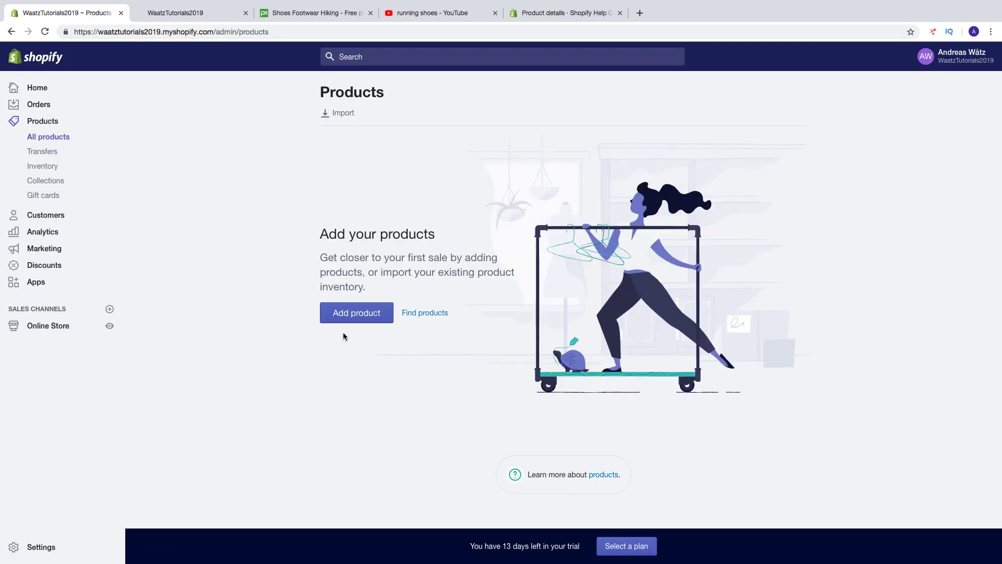
{"action": "left_click", "coordinate": [358, 314]}
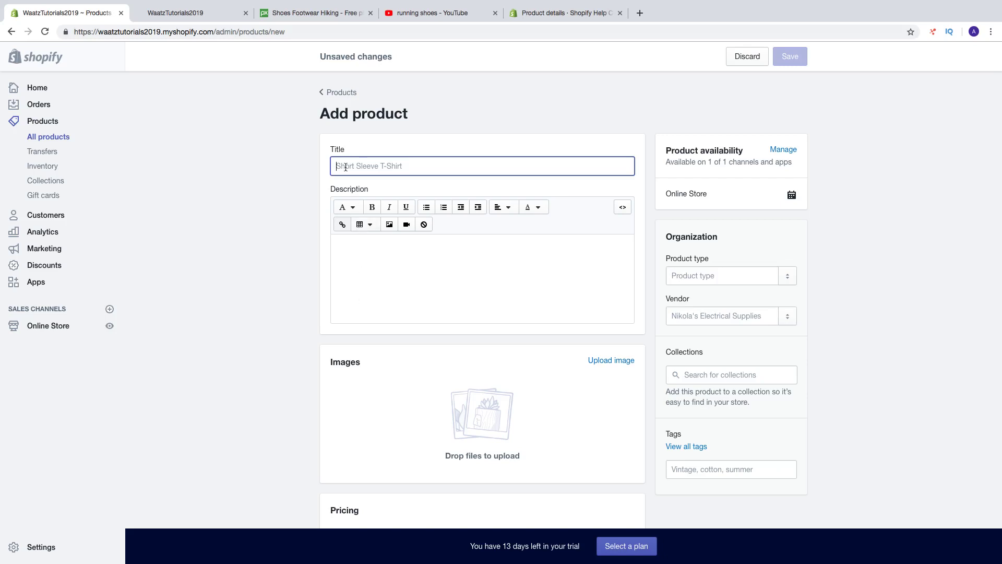
{"action": "type", "text": "10"}
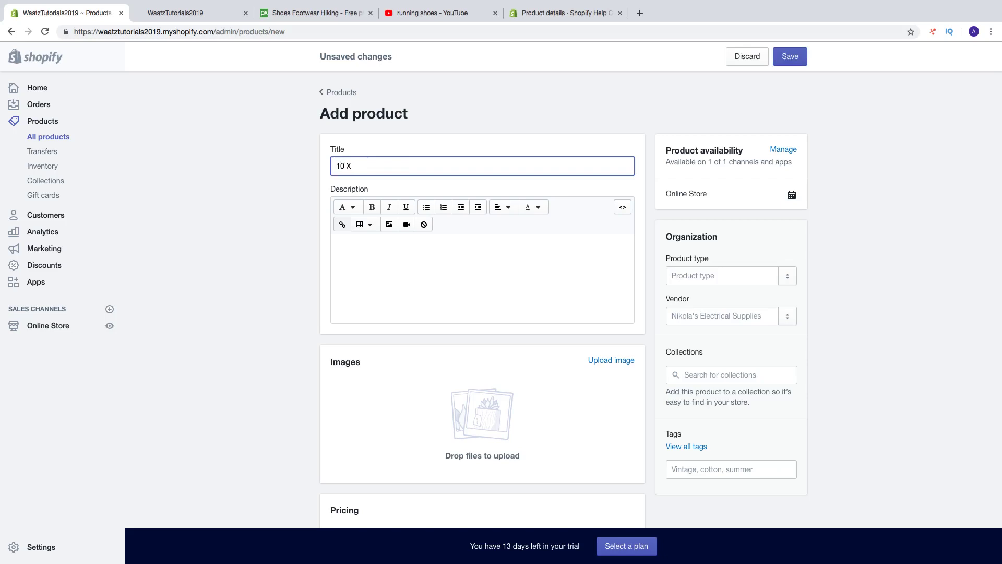
{"action": "type", "text": "X Mens Runnings Shoes"}
{"action": "left_click", "coordinate": [346, 250]}
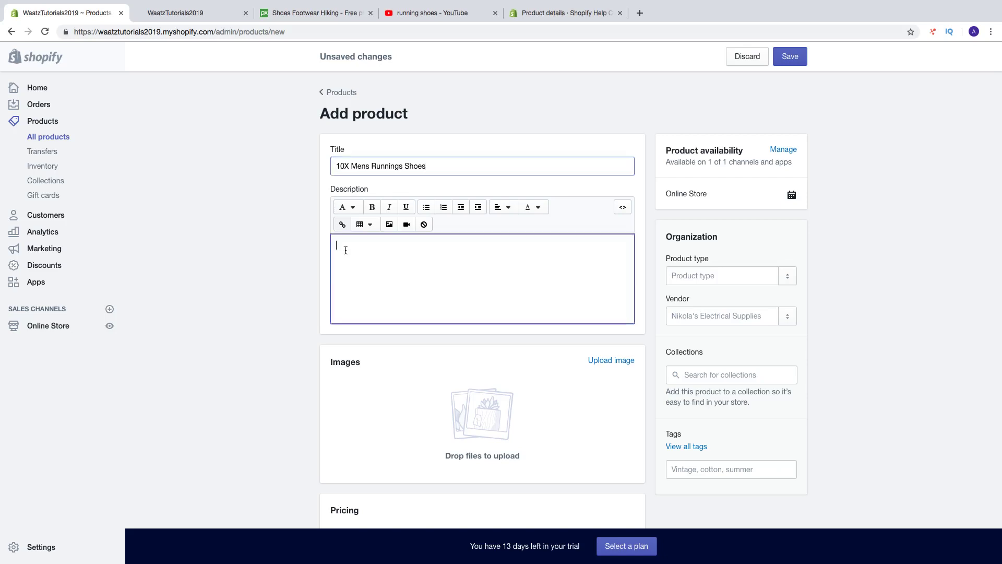
{"action": "key", "text": "super+v"}
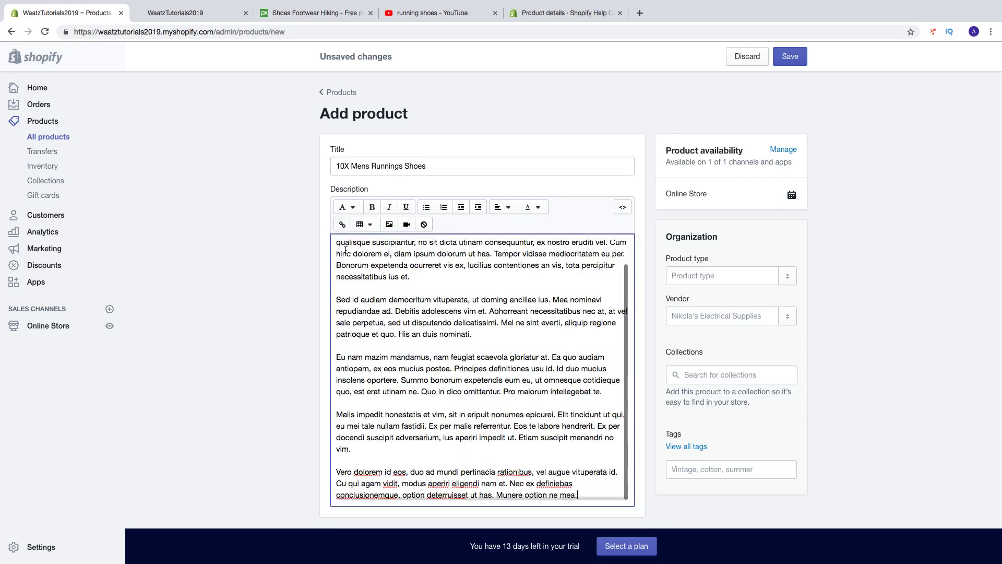
Add the line 'Best runnings shoes in the world for men' at the top of the description
{"action": "scroll", "coordinate": [427, 289], "scroll_direction": "up", "scroll_amount": 3}
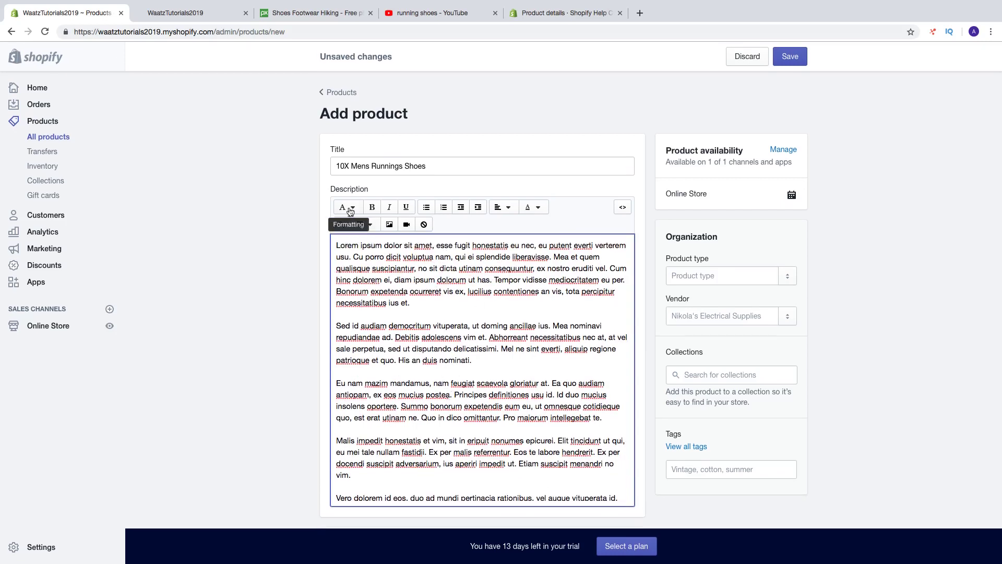
{"action": "left_click", "coordinate": [338, 245]}
{"action": "key", "text": "Return"}
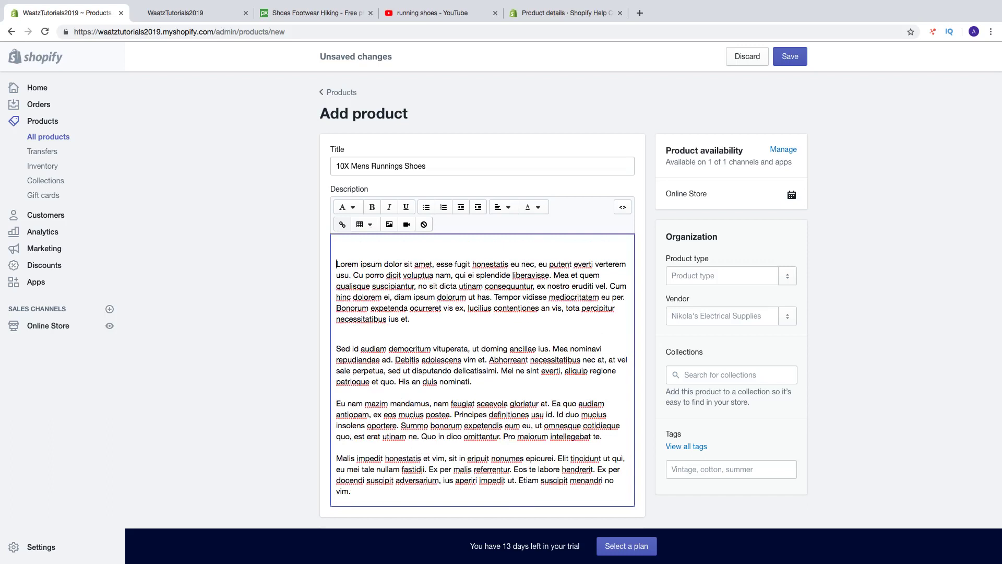
{"action": "left_click", "coordinate": [338, 246]}
{"action": "type", "text": "Best r"}
{"action": "key", "text": "BackSpace"}
{"action": "type", "text": "Ri"}
{"action": "key", "text": "BackSpace"}
{"action": "type", "text": "runnings shoes in the world "}
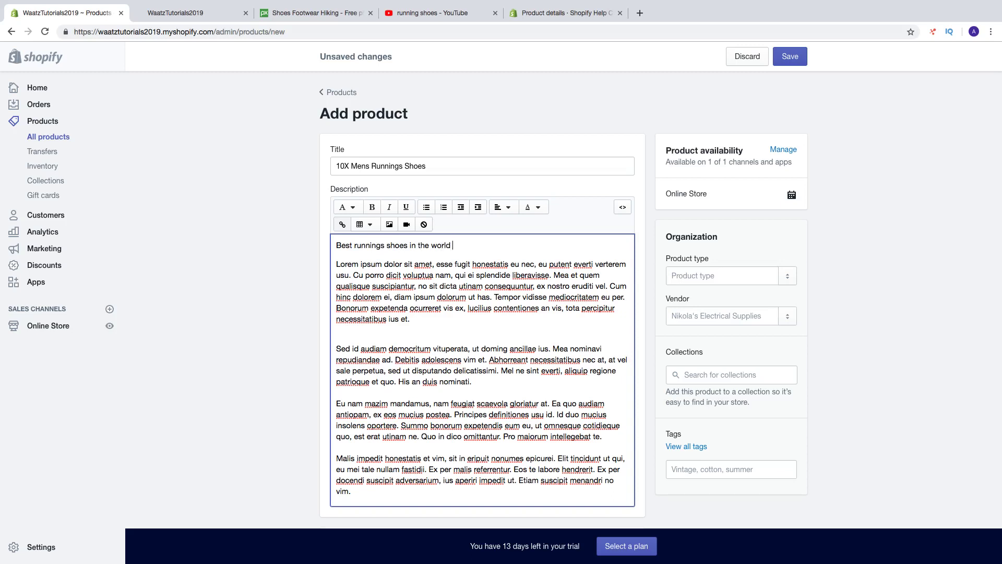
{"action": "type", "text": "for men"}
Format that first line as Heading 1
{"action": "left_click_drag", "start_coordinate": [479, 245], "coordinate": [338, 247]}
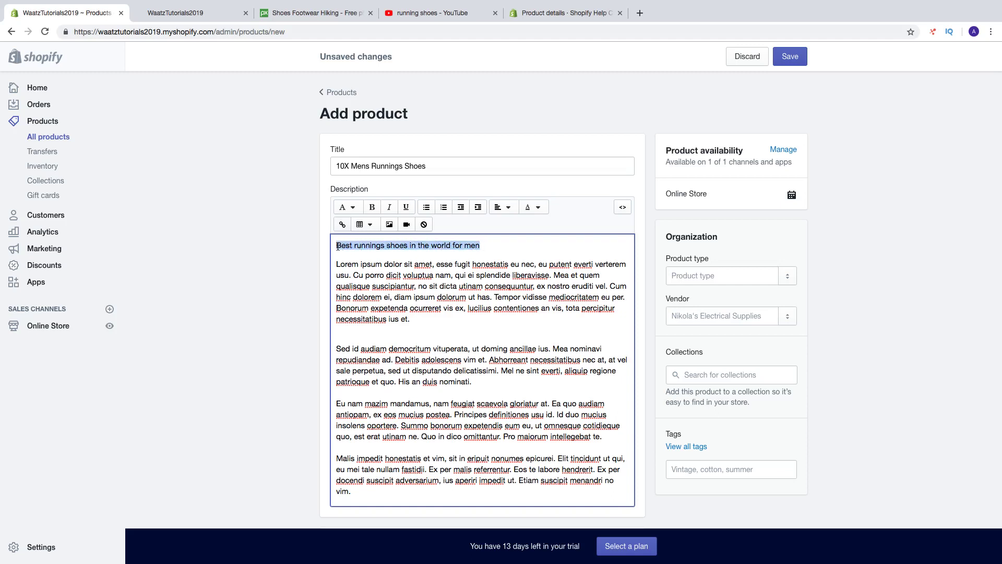
{"action": "left_click", "coordinate": [354, 207]}
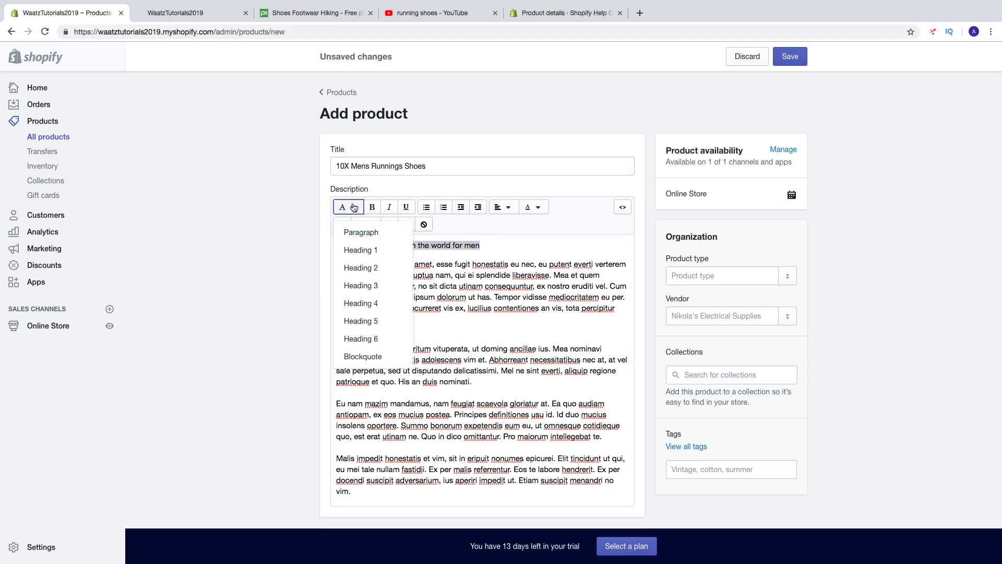
{"action": "left_click", "coordinate": [349, 248]}
{"action": "left_click", "coordinate": [435, 273]}
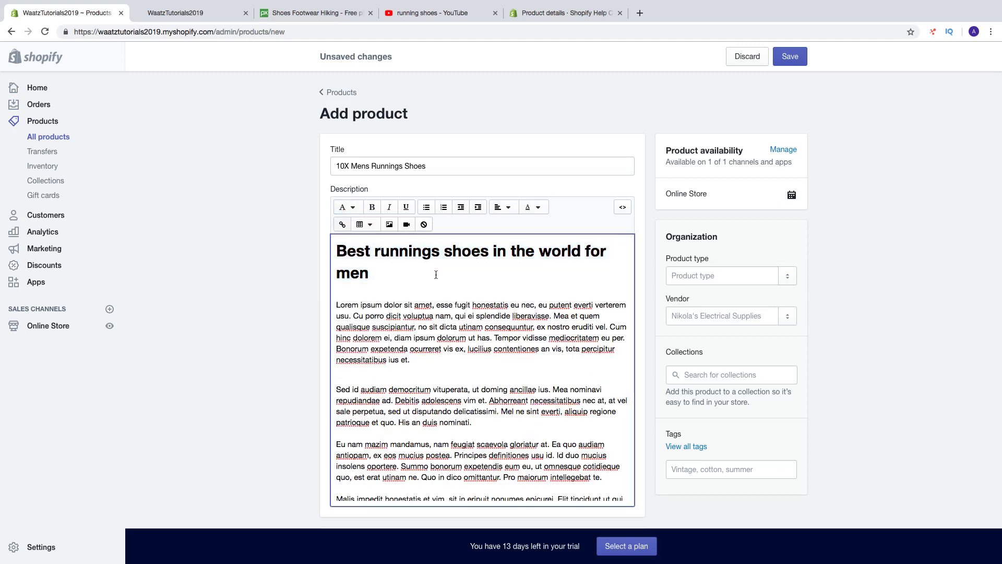
Bold 'Lorem ipsum dolor sit amet', italicize 'no sit dicta utinam consequuntur', underline 'necessitatibus ius et.'
{"action": "left_click_drag", "start_coordinate": [336, 304], "coordinate": [433, 304]}
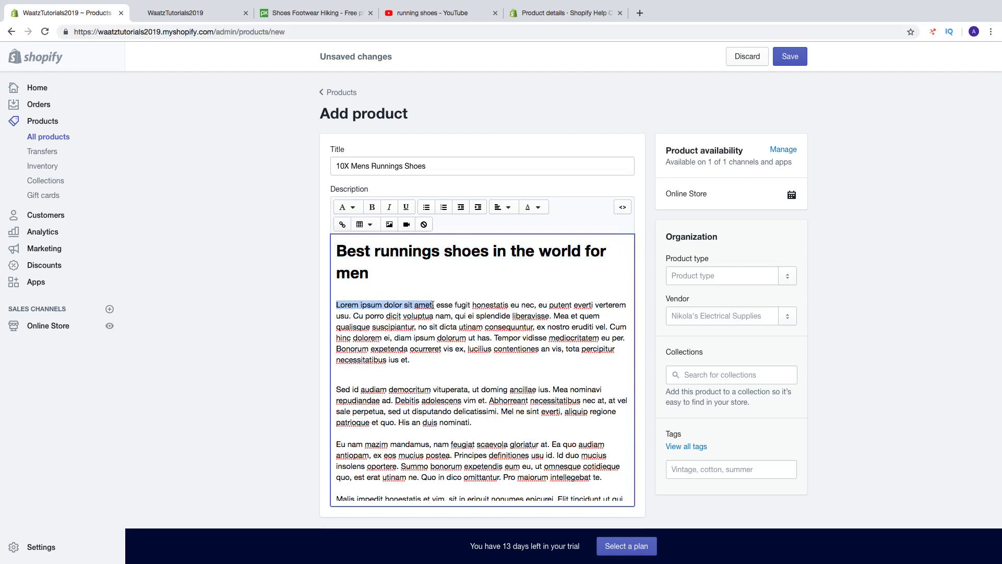
{"action": "left_click", "coordinate": [372, 207]}
{"action": "left_click_drag", "start_coordinate": [440, 327], "coordinate": [555, 329]}
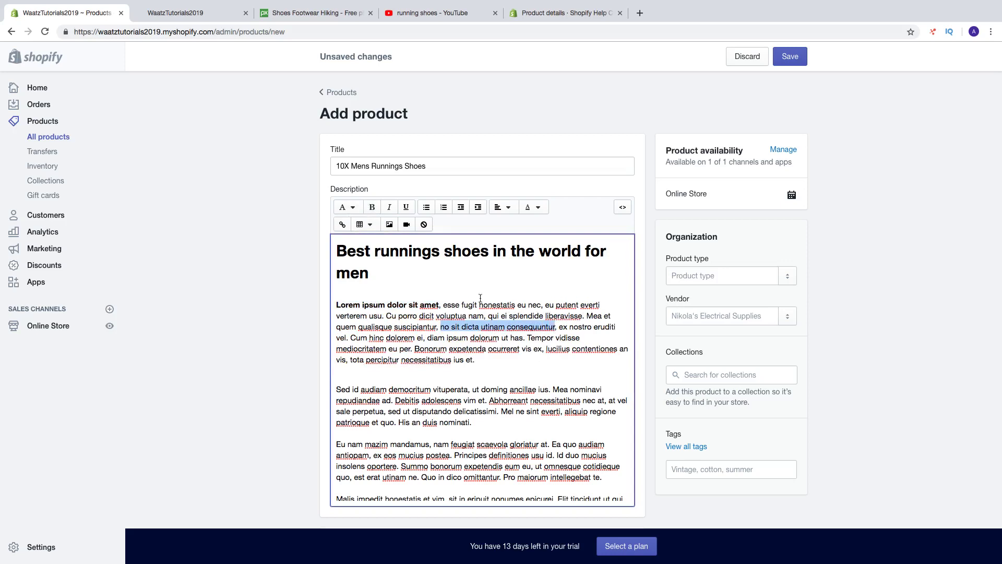
{"action": "left_click", "coordinate": [389, 207]}
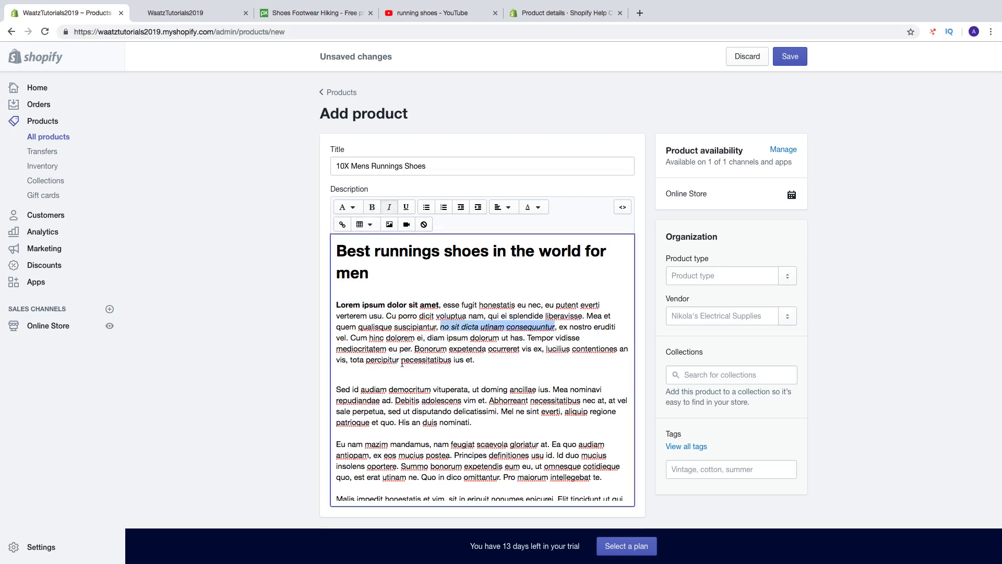
{"action": "left_click_drag", "start_coordinate": [401, 360], "coordinate": [476, 363]}
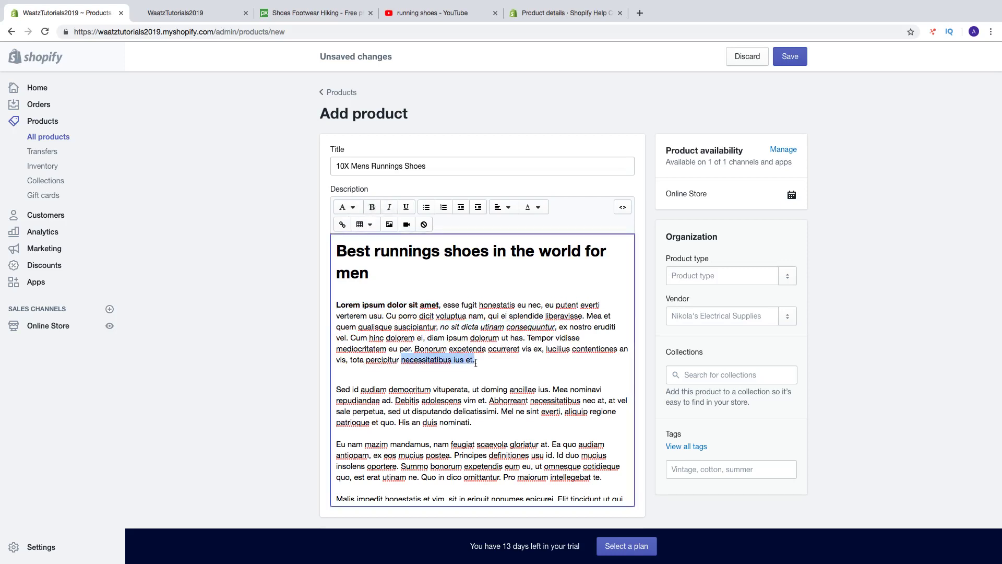
{"action": "left_click", "coordinate": [407, 208]}
Add a bulleted list of test items after the first paragraph
{"action": "left_click", "coordinate": [480, 361]}
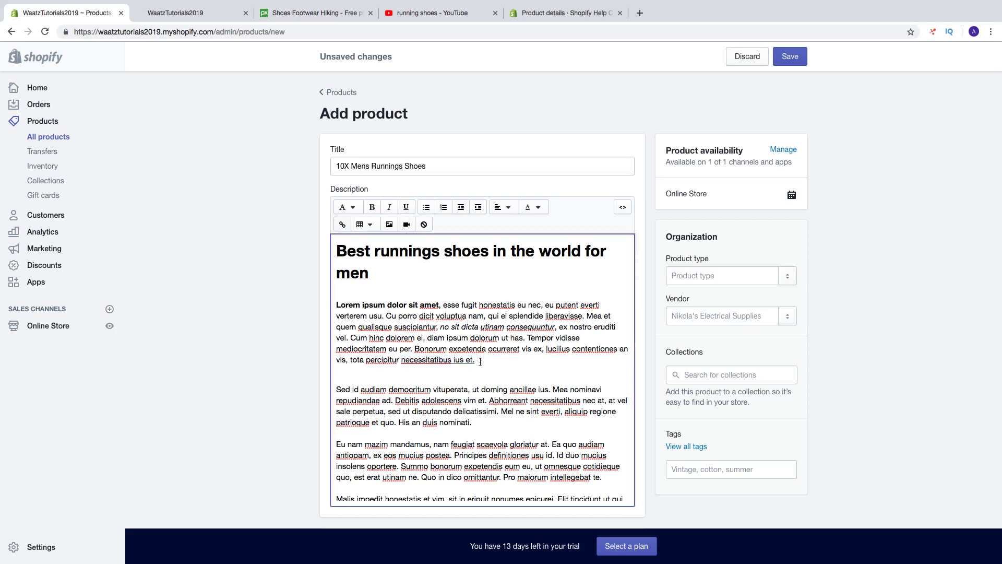
{"action": "key", "text": "Return"}
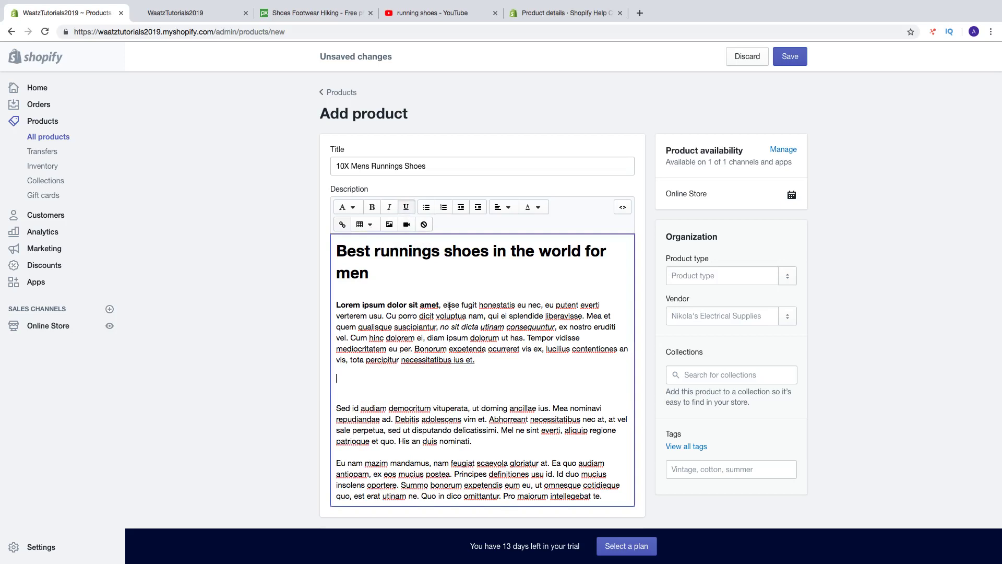
{"action": "left_click", "coordinate": [427, 210]}
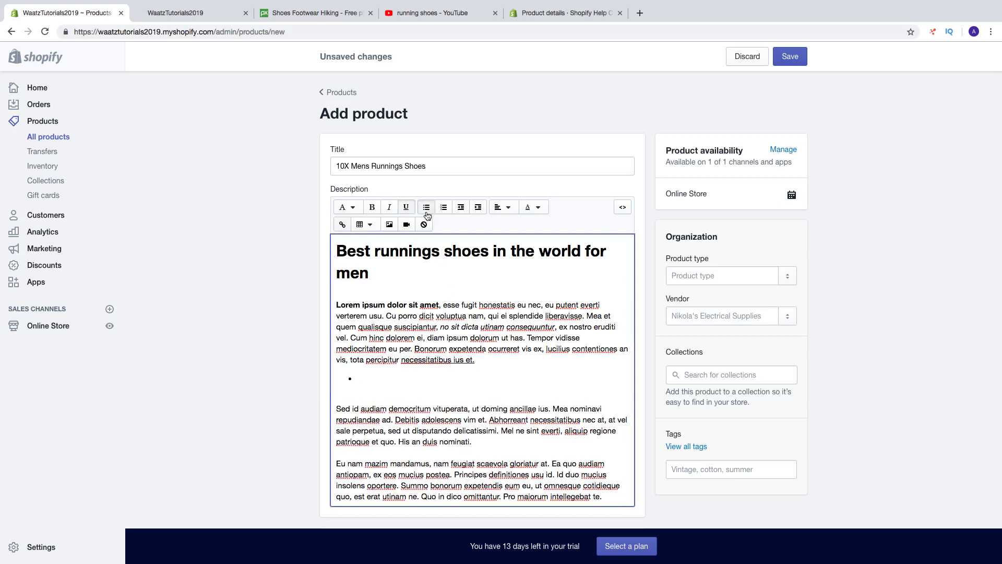
{"action": "type", "text": "test 1"}
{"action": "key", "text": "Return"}
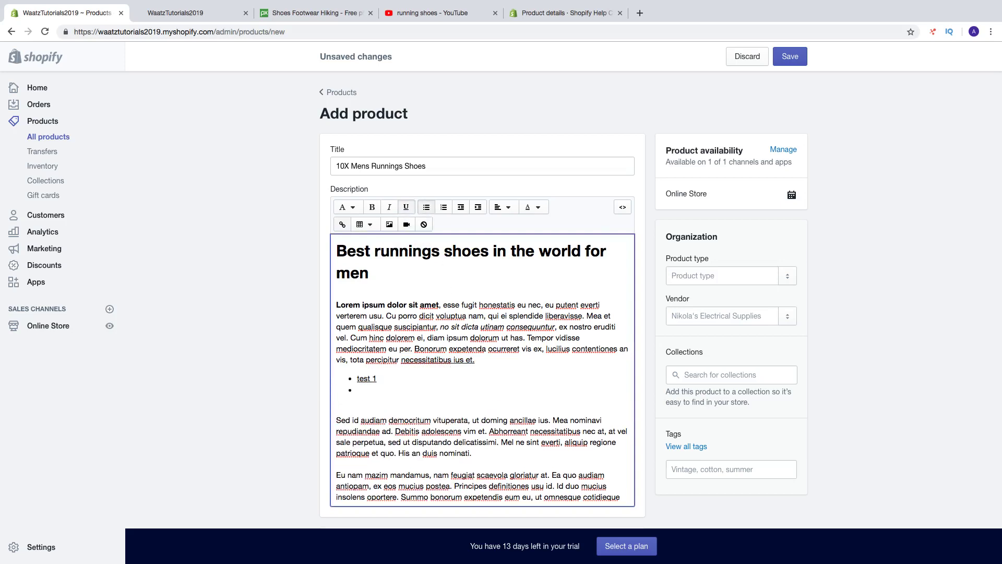
{"action": "type", "text": "Test23"}
{"action": "key", "text": "Return"}
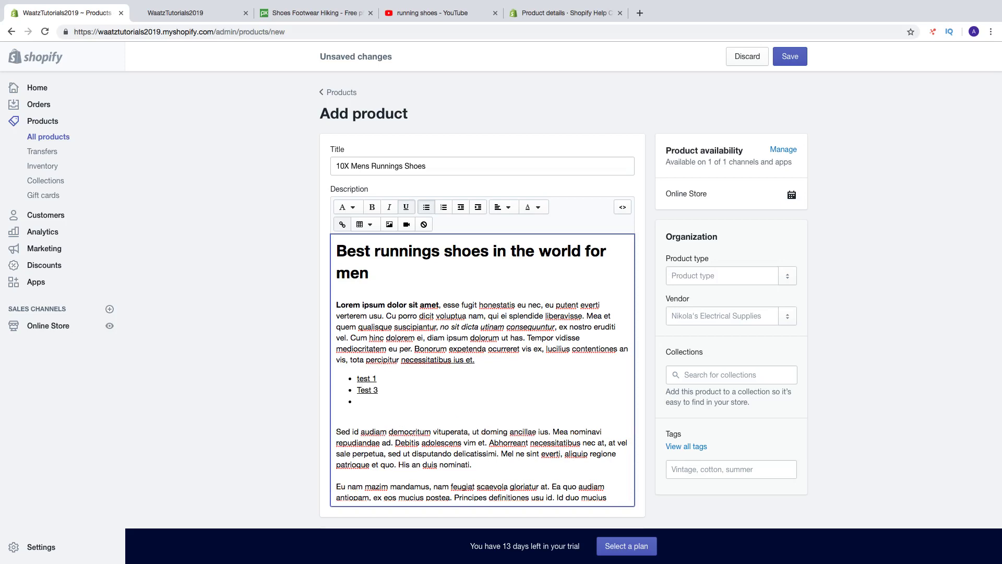
{"action": "type", "text": "Test 3"}
{"action": "key", "text": "BackSpace"}
{"action": "left_click", "coordinate": [380, 389]}
{"action": "key", "text": "BackSpace"}
{"action": "type", "text": "23"}
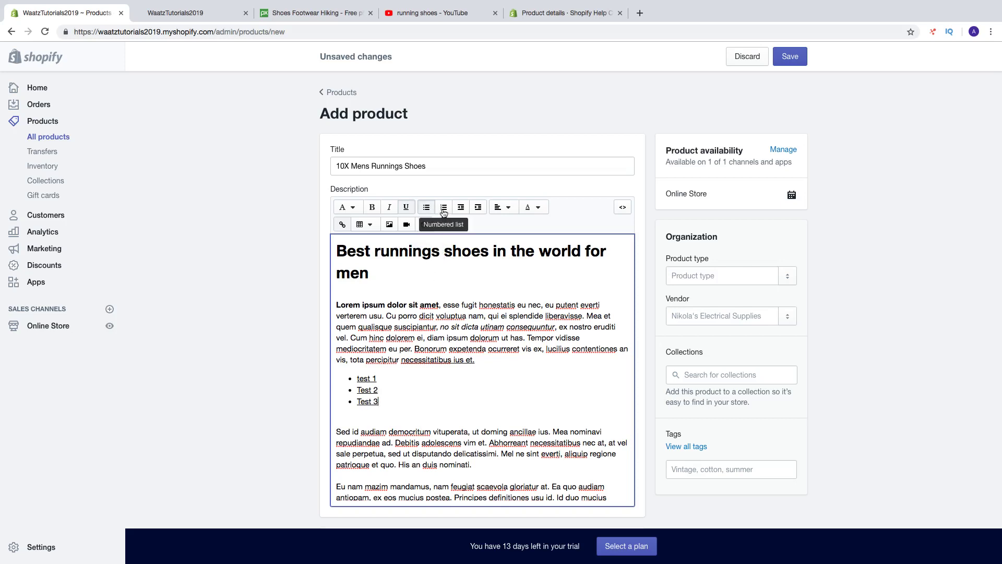
Add a numbered list One, Two, Three below the bullets
{"action": "key", "text": "Return"}
{"action": "key", "text": "Return"}
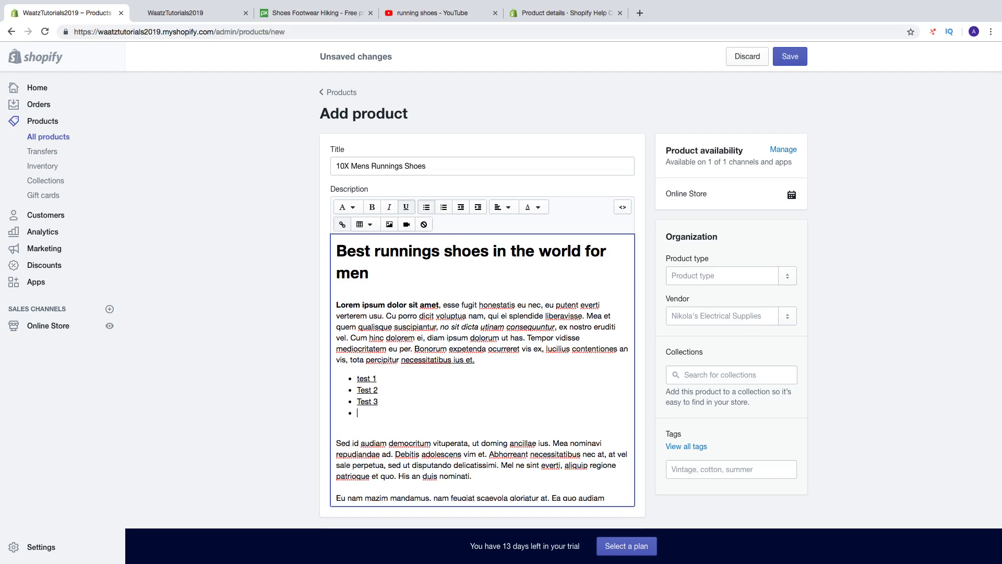
{"action": "left_click", "coordinate": [443, 207]}
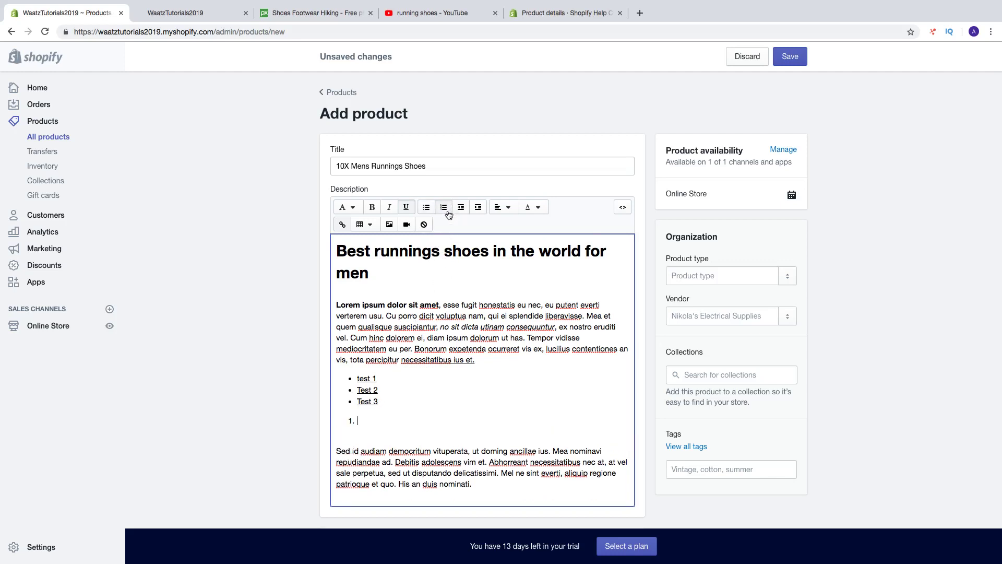
{"action": "type", "text": "One"}
{"action": "key", "text": "Return"}
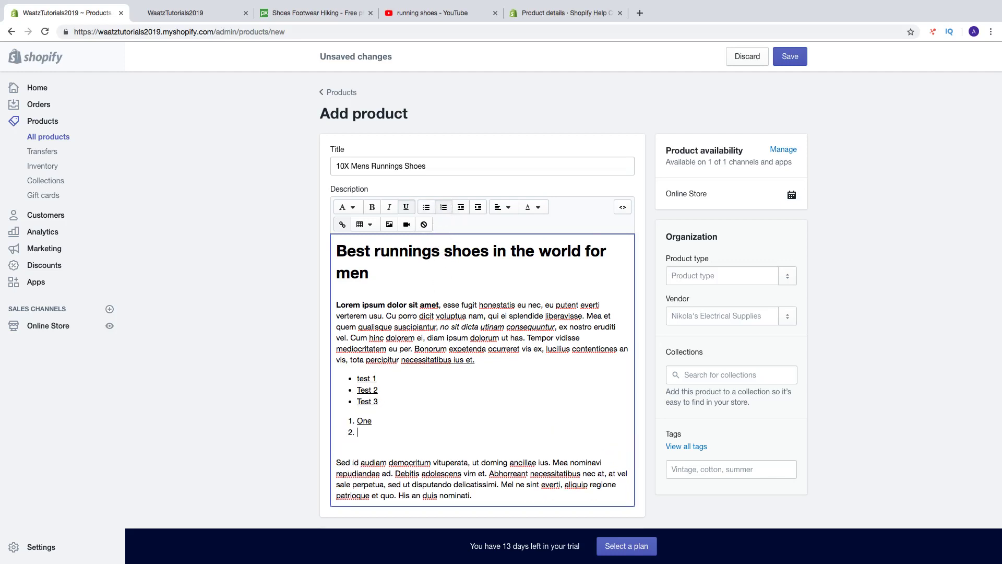
{"action": "type", "text": "Two"}
{"action": "key", "text": "Return"}
{"action": "type", "text": "Three"}
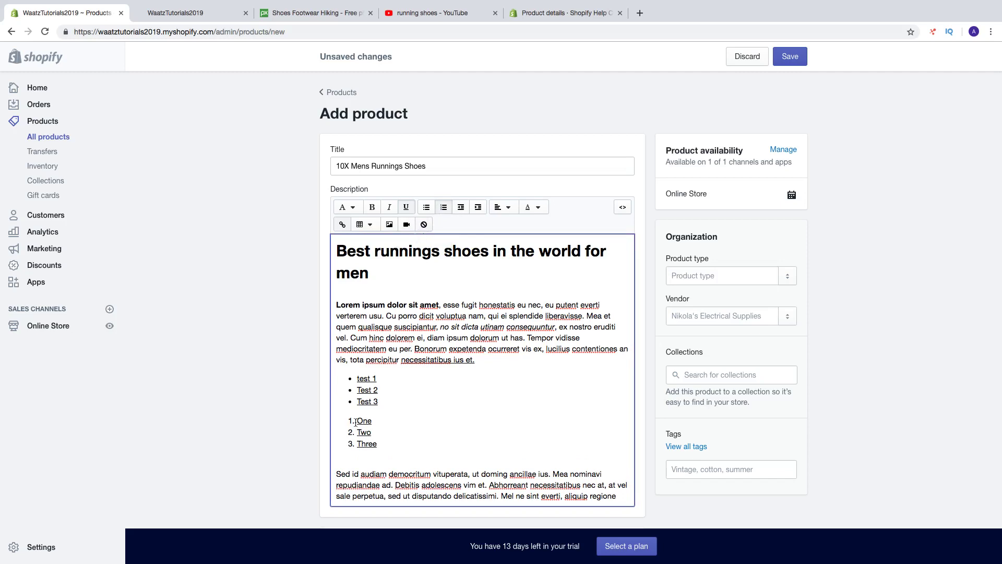
{"action": "left_click_drag", "start_coordinate": [356, 422], "coordinate": [387, 445]}
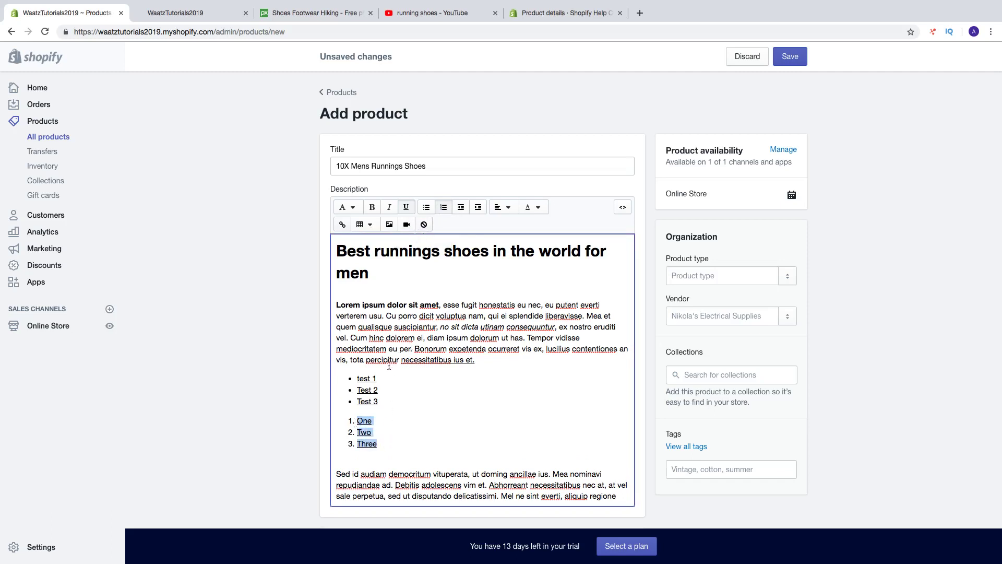
Colour the numbered list items red
{"action": "left_click", "coordinate": [542, 207]}
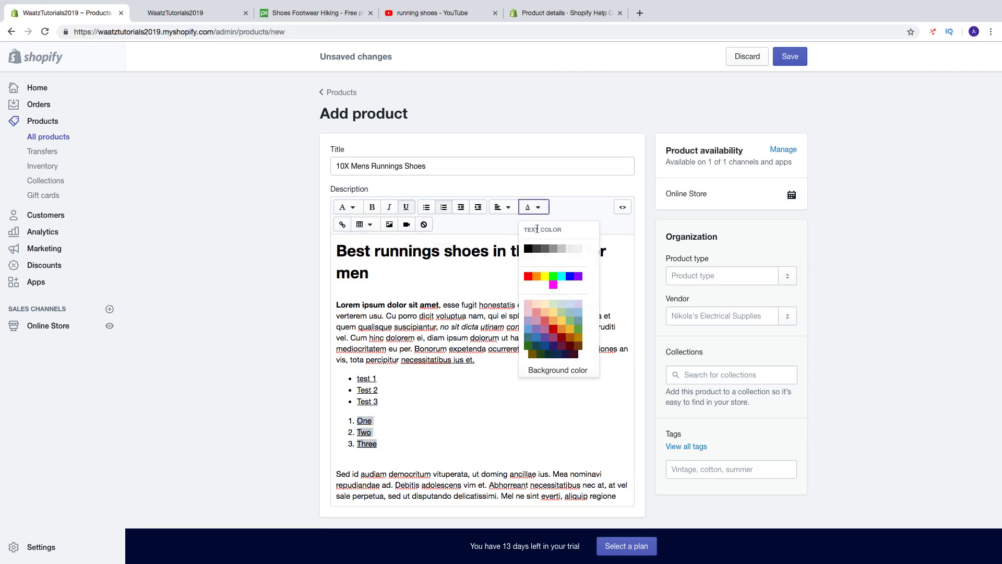
{"action": "left_click", "coordinate": [528, 276]}
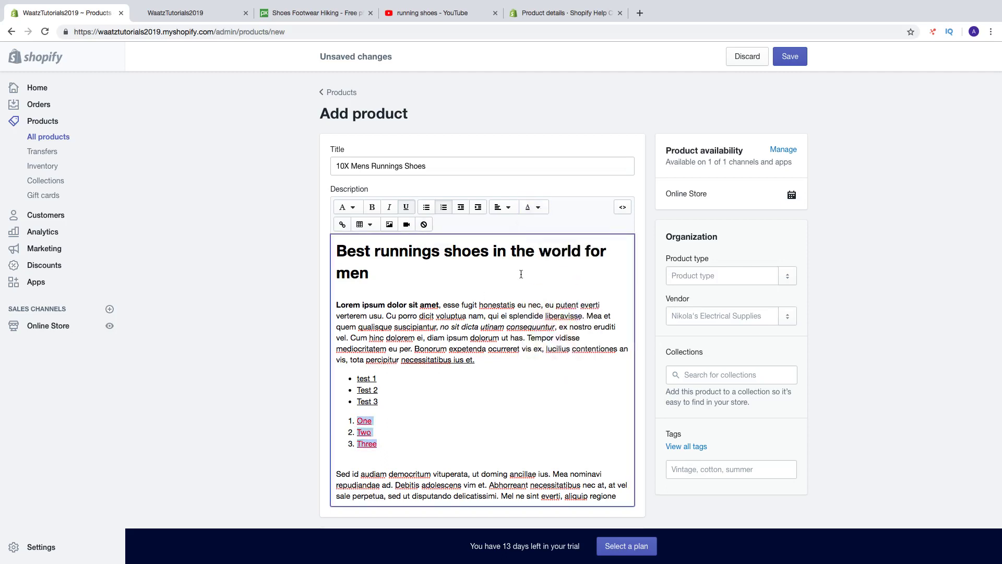
{"action": "left_click", "coordinate": [481, 397]}
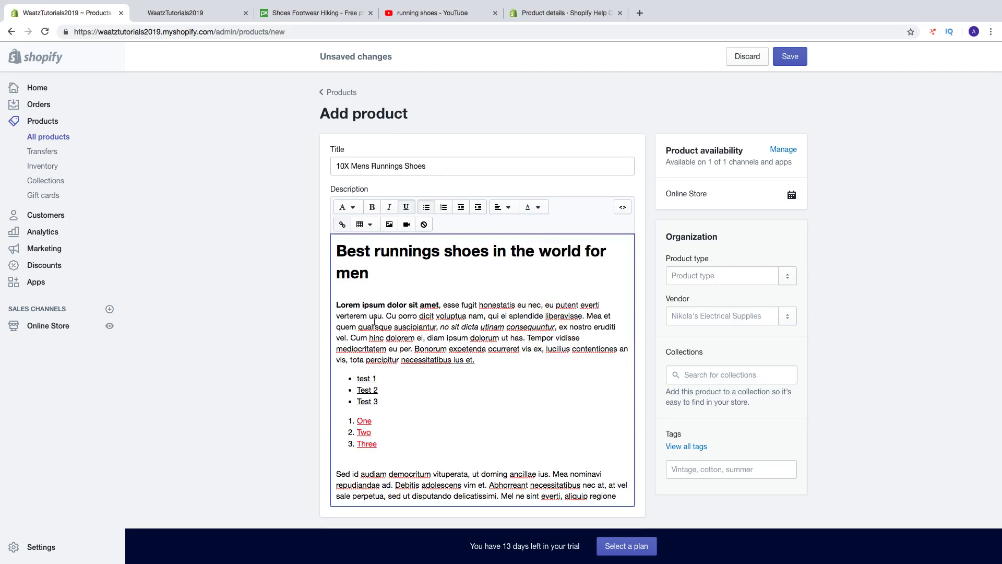
Centre-align the first Lorem ipsum paragraph
{"action": "left_click_drag", "start_coordinate": [338, 305], "coordinate": [486, 360]}
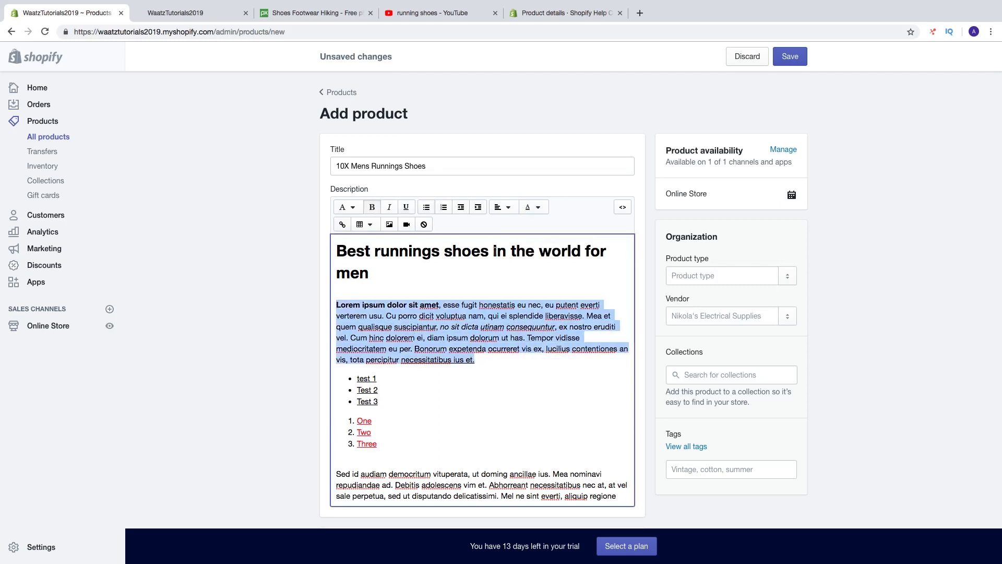
{"action": "left_click", "coordinate": [509, 208]}
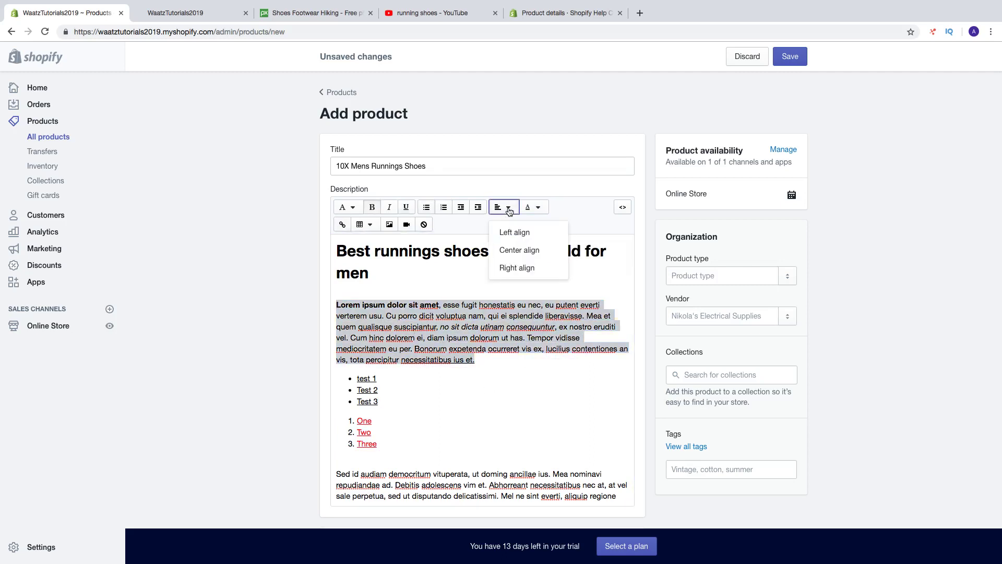
{"action": "left_click", "coordinate": [512, 251]}
{"action": "left_click", "coordinate": [563, 358]}
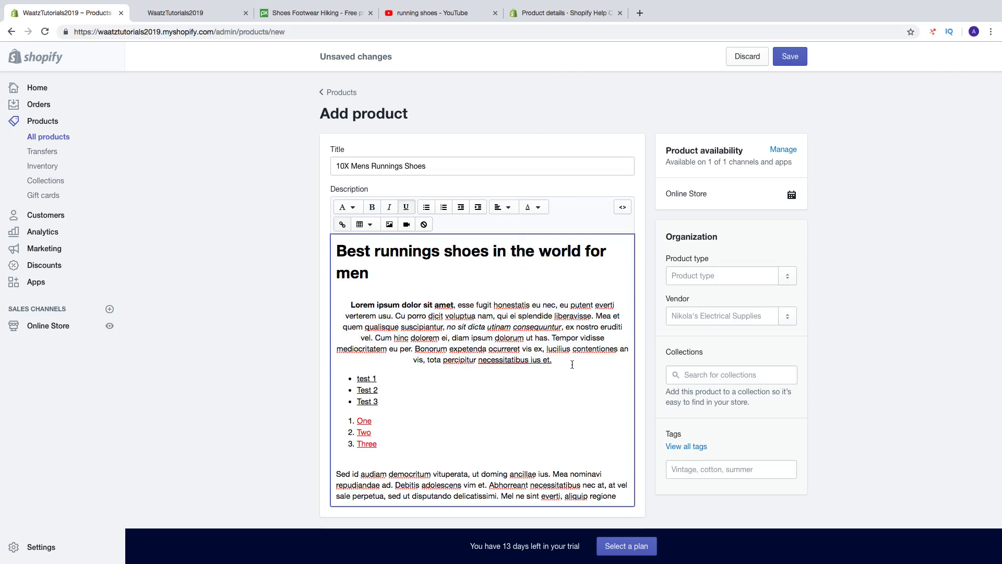
{"action": "scroll", "coordinate": [572, 366], "scroll_direction": "down", "scroll_amount": 2}
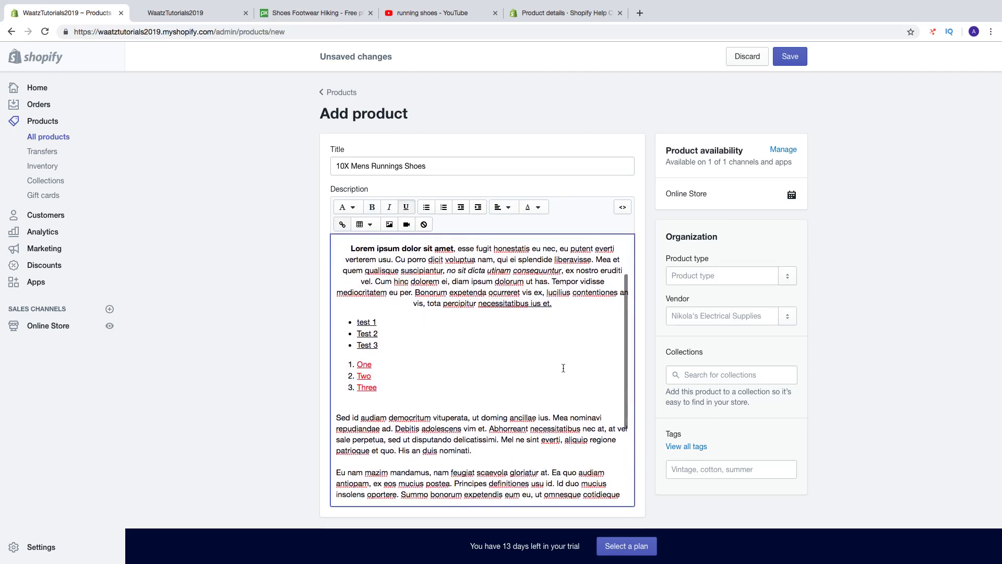
{"action": "left_click_drag", "start_coordinate": [335, 417], "coordinate": [471, 418]}
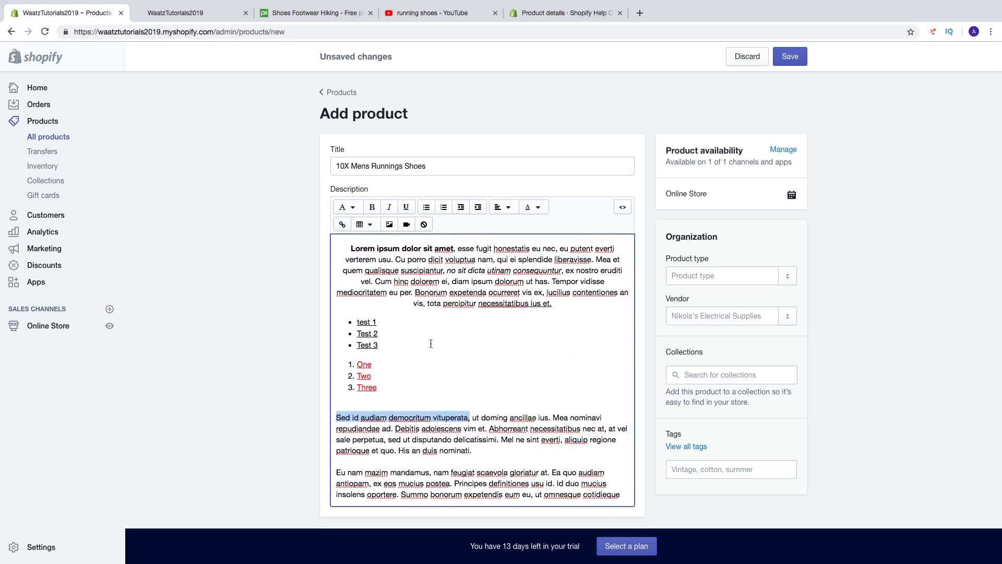
{"action": "left_click", "coordinate": [343, 225]}
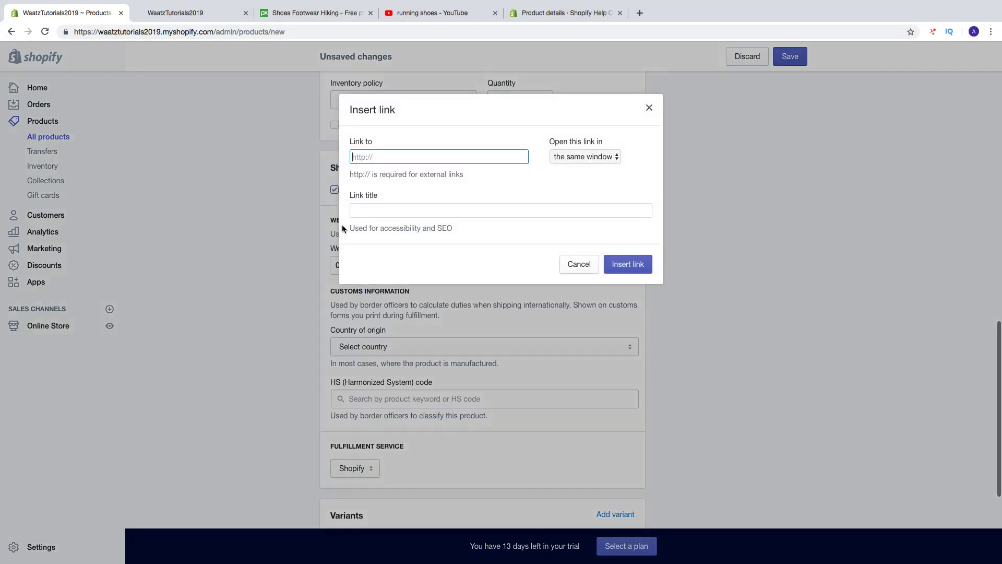
{"action": "type", "text": "w"}
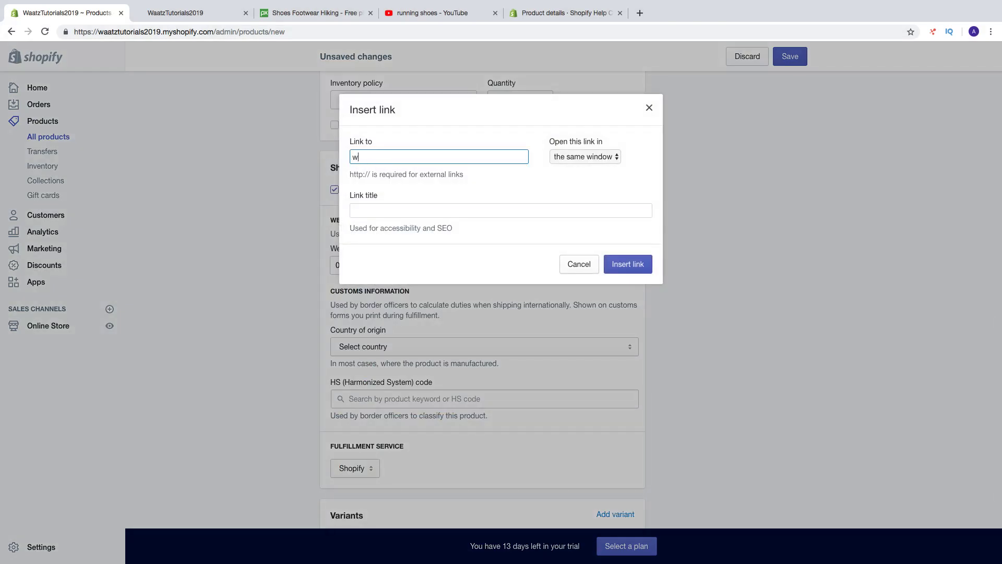
{"action": "type", "text": "ww.waatz.com"}
{"action": "left_click", "coordinate": [567, 158]}
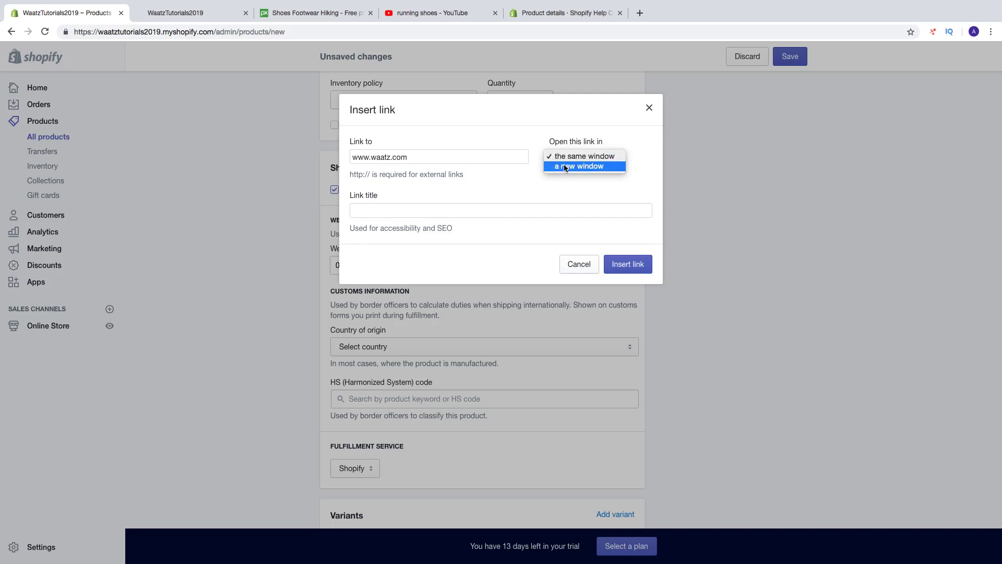
{"action": "left_click", "coordinate": [565, 165]}
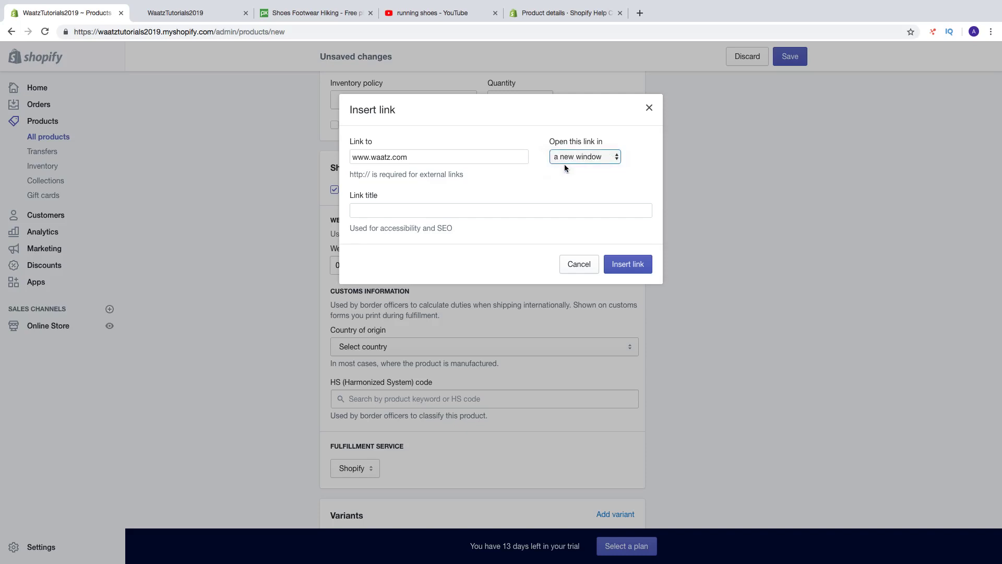
{"action": "left_click", "coordinate": [400, 211]}
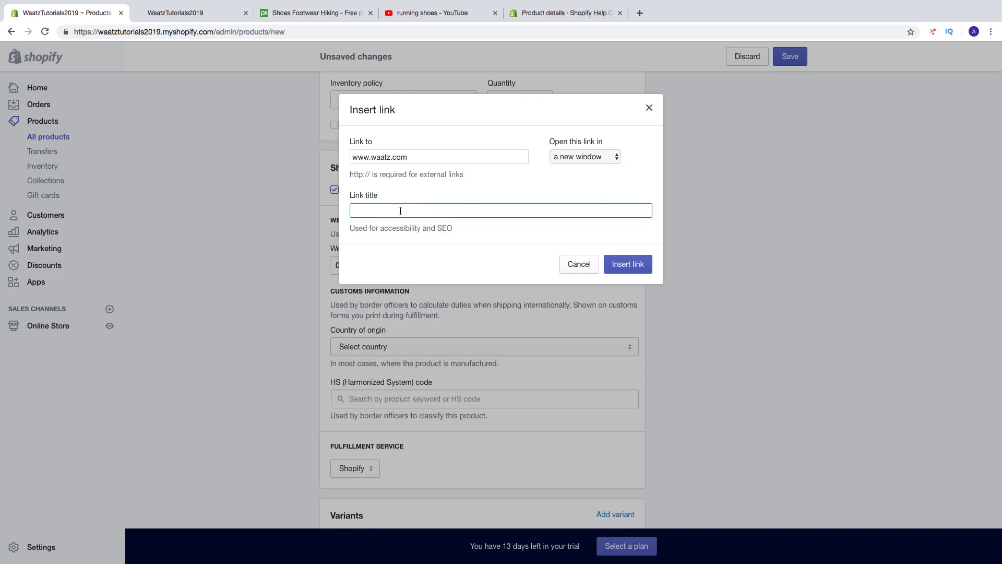
{"action": "type", "text": "More information about the products"}
{"action": "left_click", "coordinate": [618, 264]}
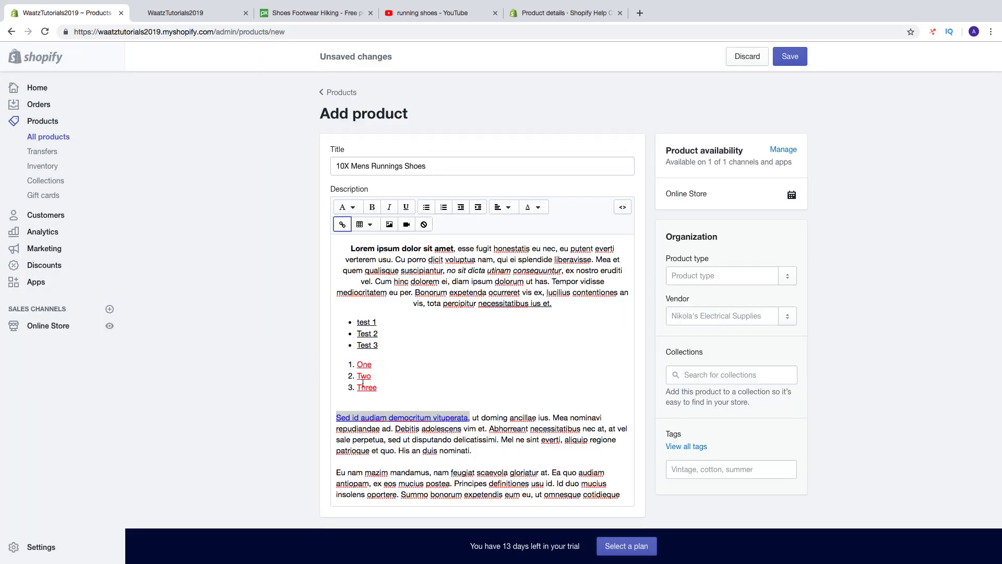
Insert tables below the numbered list reading 'Add some information' and 'Add something'
{"action": "left_click", "coordinate": [413, 389]}
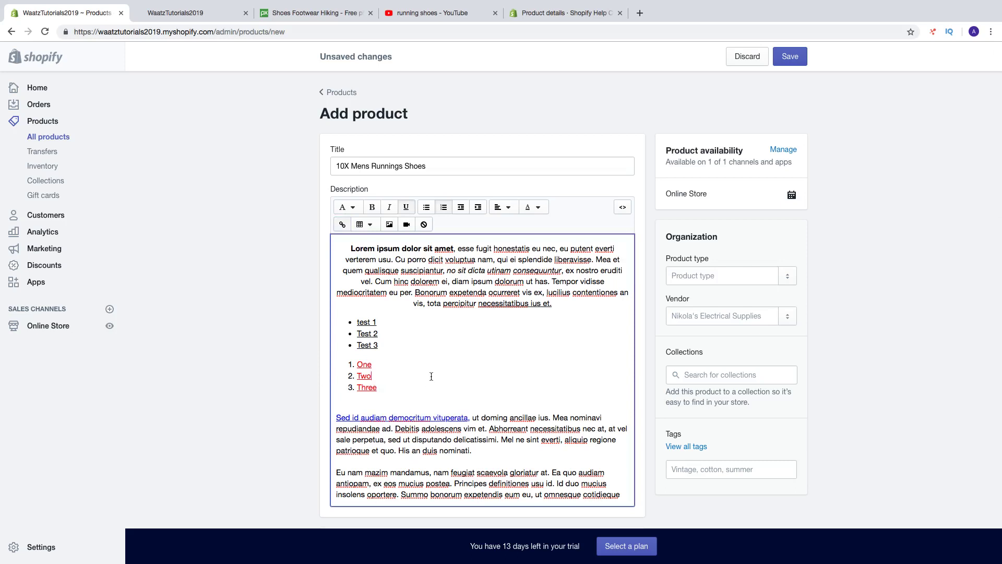
{"action": "left_click", "coordinate": [398, 387]}
{"action": "key", "text": "Return"}
{"action": "key", "text": "Return"}
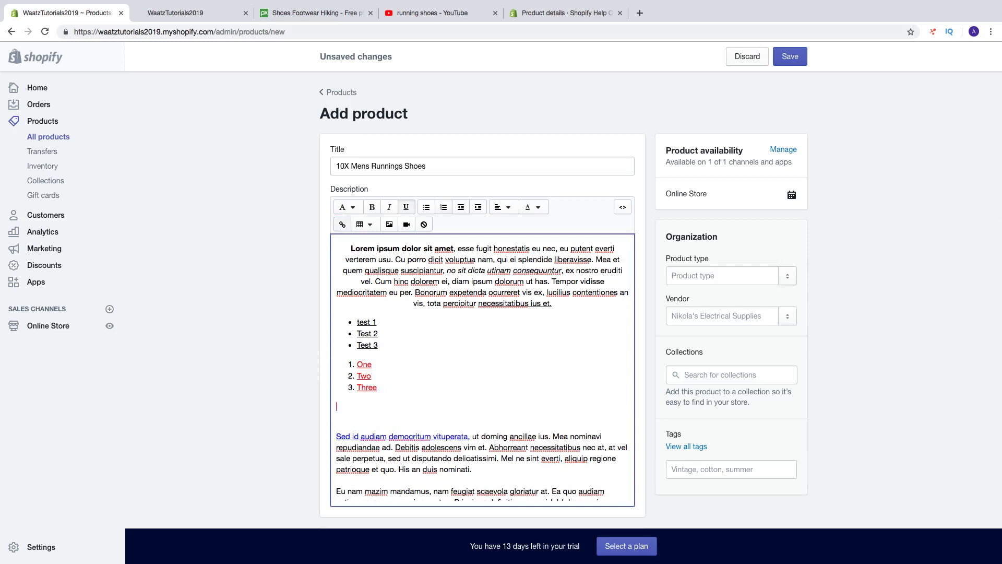
{"action": "left_click", "coordinate": [371, 225]}
{"action": "left_click", "coordinate": [374, 249]}
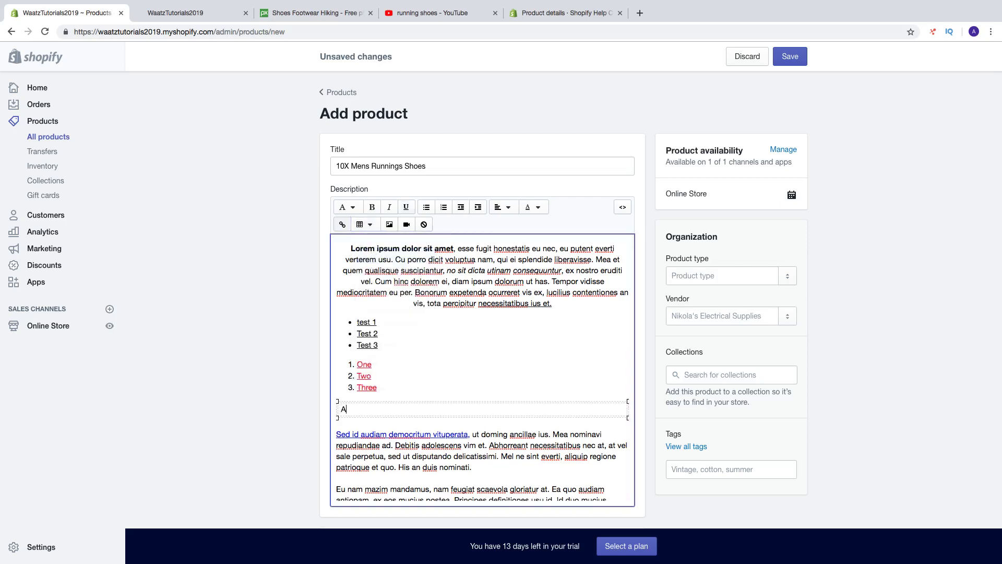
{"action": "type", "text": "Add some informatiomn"}
{"action": "key", "text": "BackSpace"}
{"action": "key", "text": "BackSpace"}
{"action": "left_click", "coordinate": [365, 224]}
{"action": "left_click", "coordinate": [373, 251]}
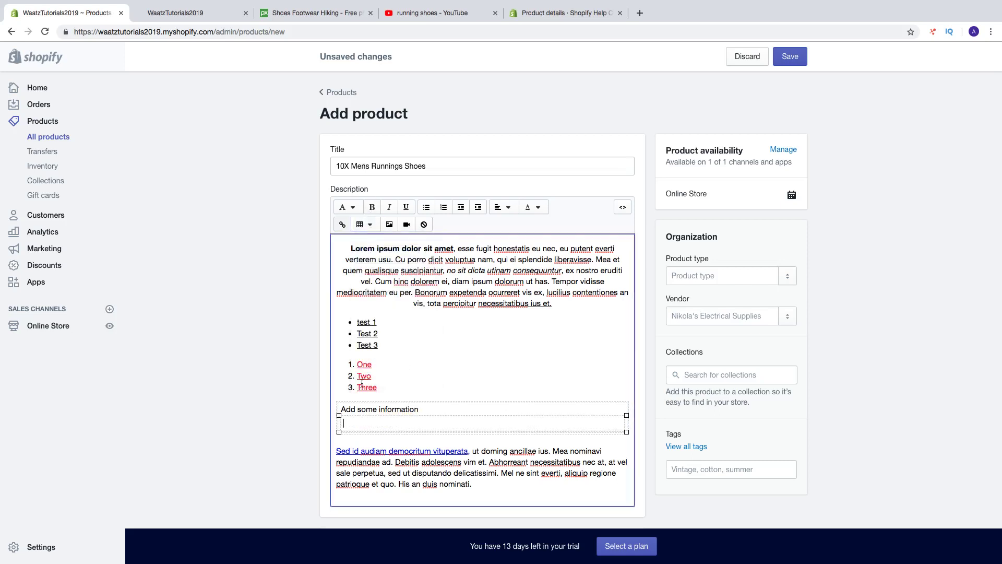
{"action": "type", "text": "Add something"}
Add an empty line above the linked Sed id audiam paragraph
{"action": "scroll", "coordinate": [393, 351], "scroll_direction": "down", "scroll_amount": 2}
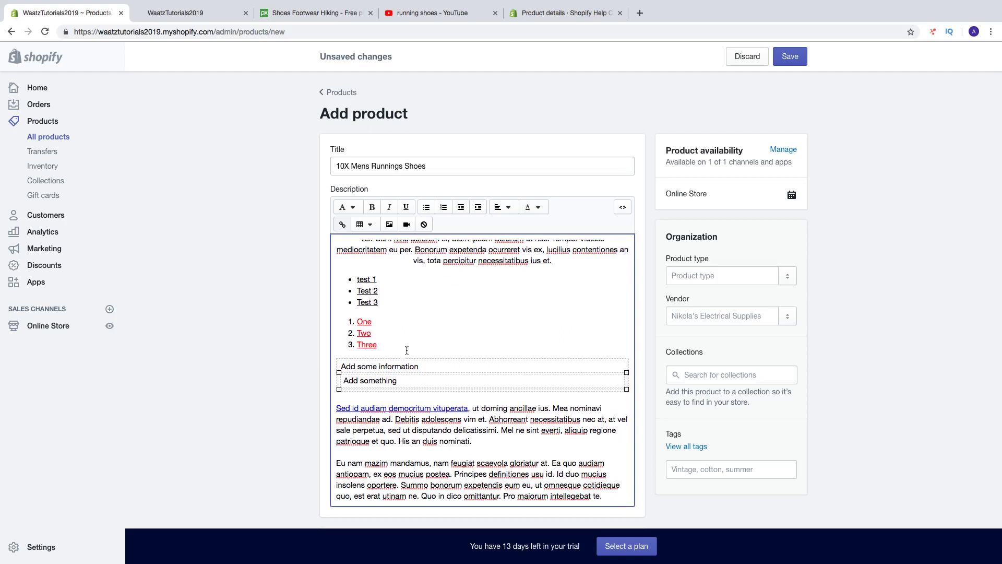
{"action": "scroll", "coordinate": [407, 349], "scroll_direction": "up", "scroll_amount": 1}
{"action": "left_click", "coordinate": [339, 415]}
{"action": "key", "text": "Return"}
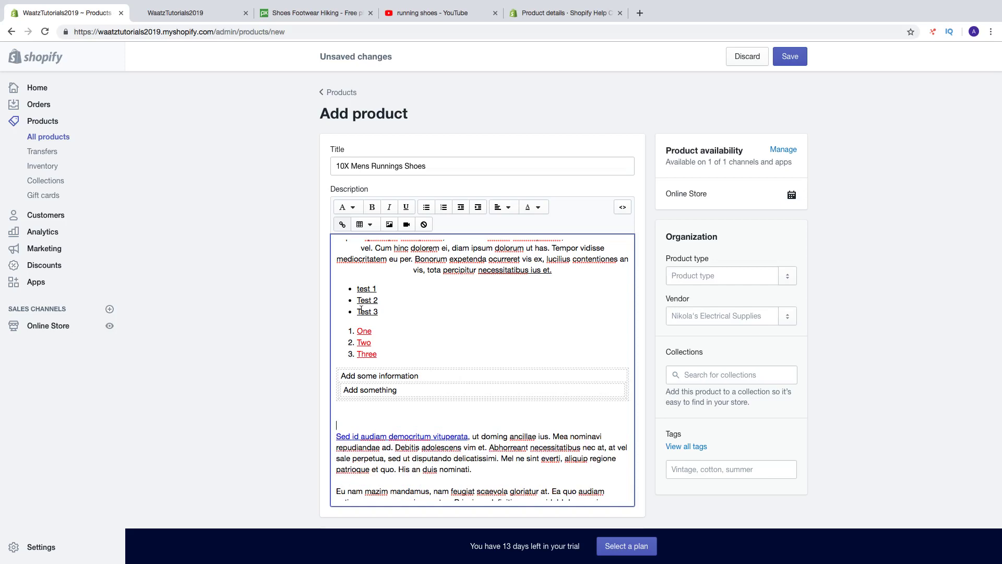
{"action": "left_click", "coordinate": [388, 226]}
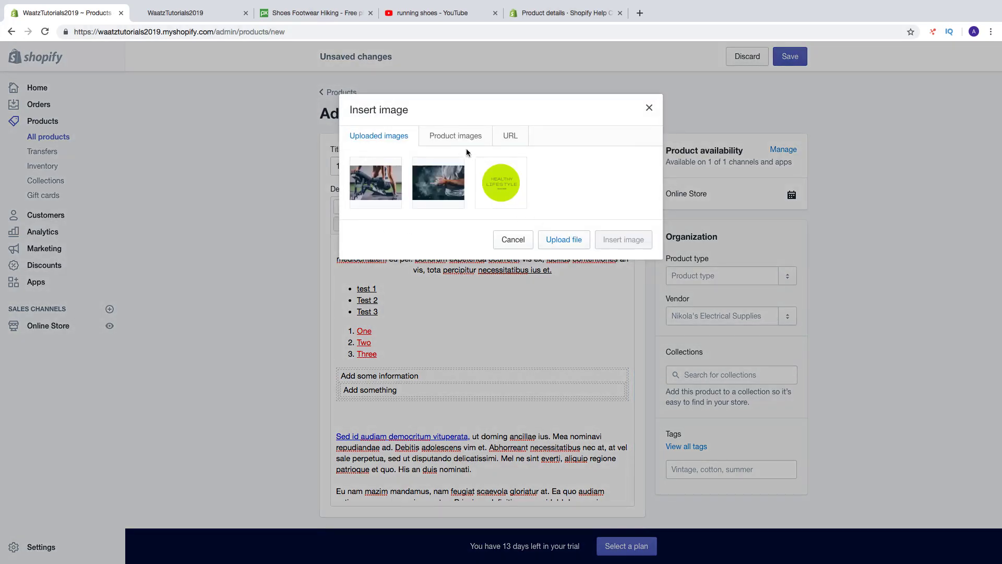
Insert the chalk-covered hands photo at Large (480x480) with alt text 'Running shoe'
{"action": "left_click", "coordinate": [455, 136]}
{"action": "left_click", "coordinate": [388, 138]}
{"action": "left_click", "coordinate": [431, 193]}
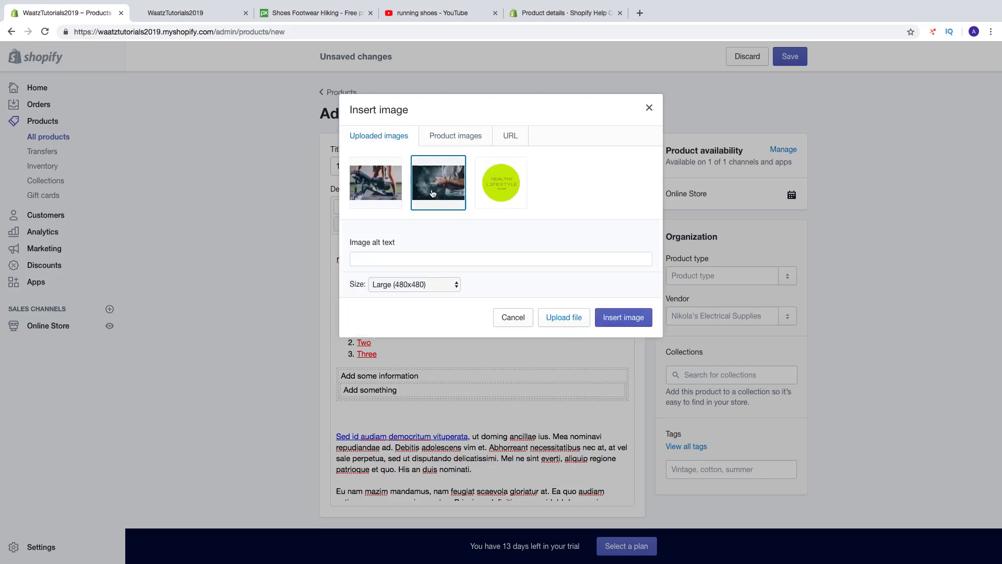
{"action": "left_click", "coordinate": [399, 258]}
{"action": "type", "text": "Run"}
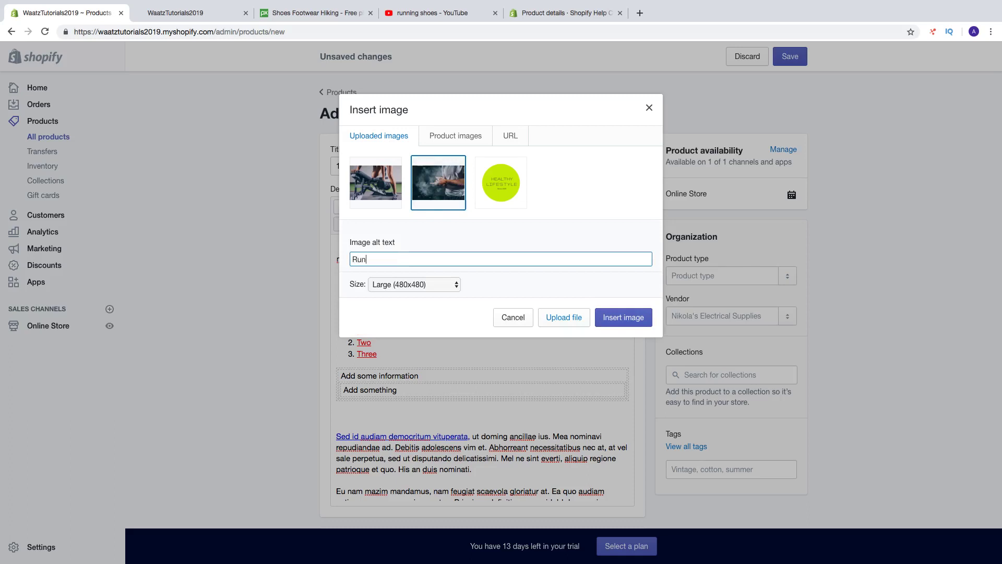
{"action": "type", "text": "ning shoes"}
{"action": "left_click", "coordinate": [397, 282]}
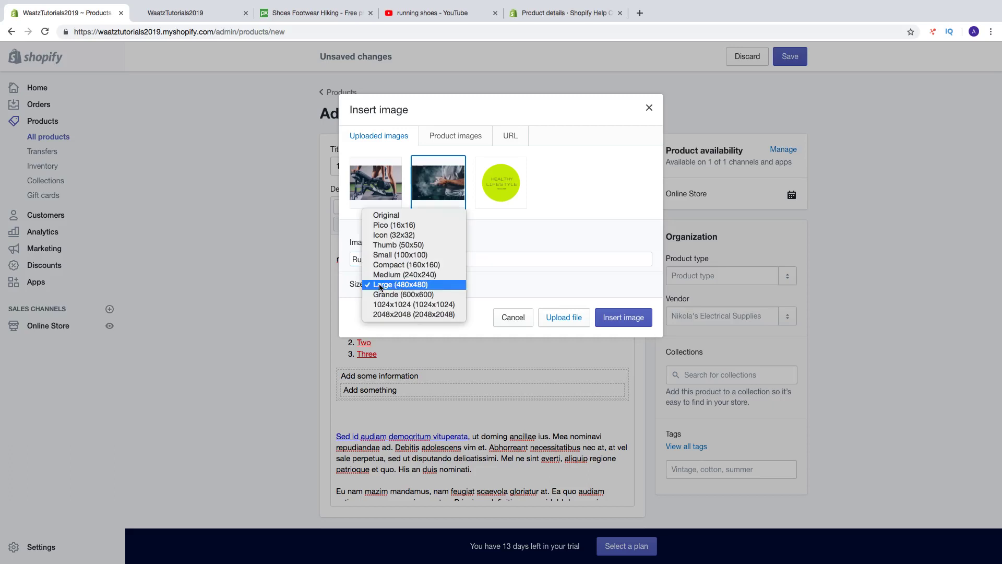
{"action": "left_click", "coordinate": [395, 285]}
{"action": "left_click", "coordinate": [623, 317]}
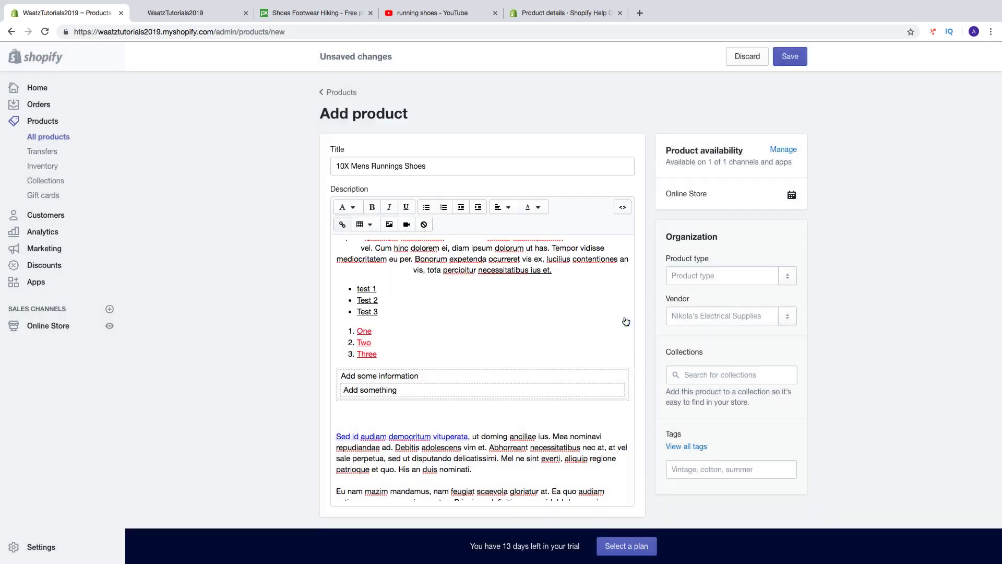
Add an empty line below the inserted photo
{"action": "scroll", "coordinate": [479, 364], "scroll_direction": "down", "scroll_amount": 4}
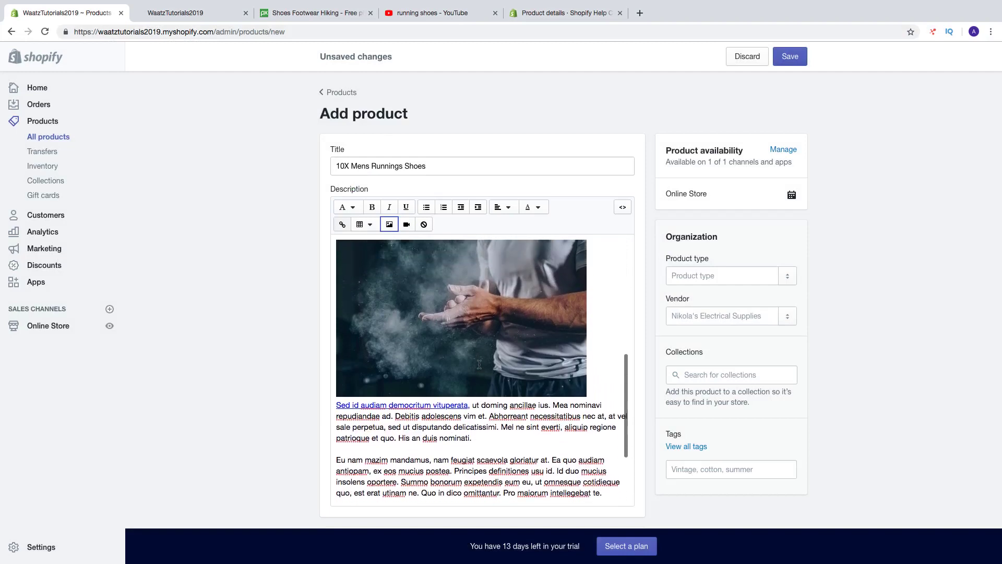
{"action": "scroll", "coordinate": [599, 376], "scroll_direction": "up", "scroll_amount": 1}
{"action": "left_click", "coordinate": [599, 377]}
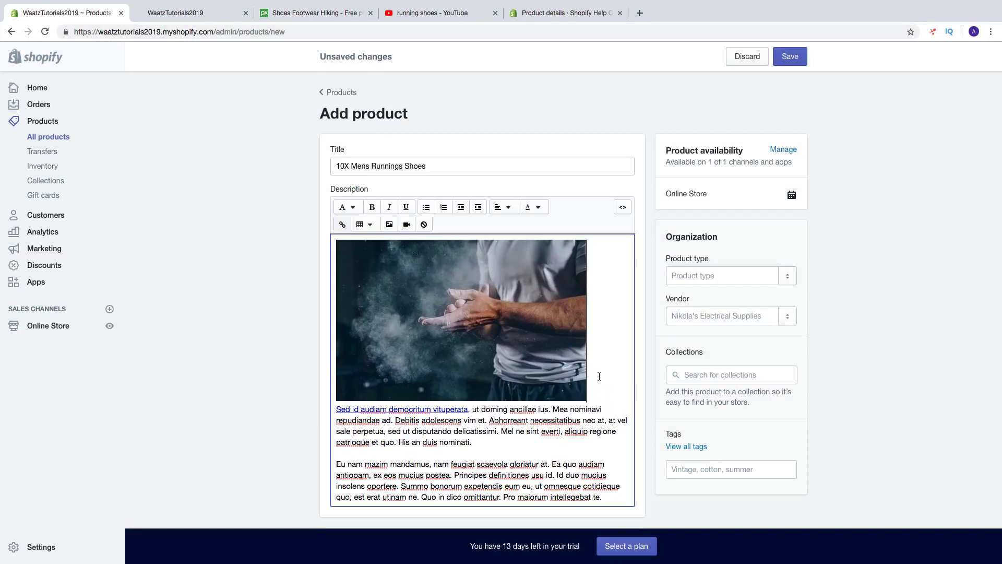
{"action": "key", "text": "Return"}
{"action": "scroll", "coordinate": [452, 386], "scroll_direction": "up", "scroll_amount": 4}
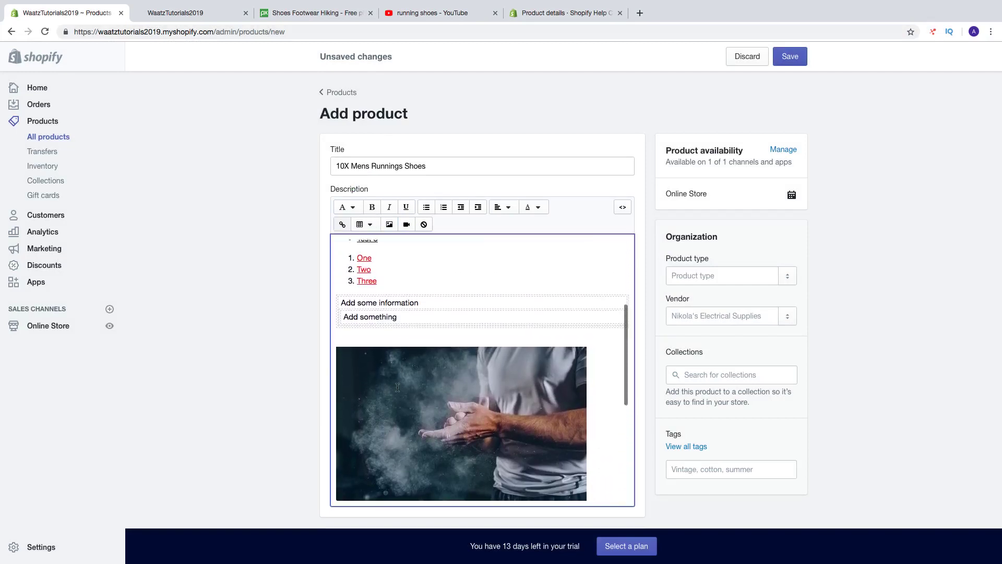
{"action": "scroll", "coordinate": [429, 268], "scroll_direction": "down", "scroll_amount": 2}
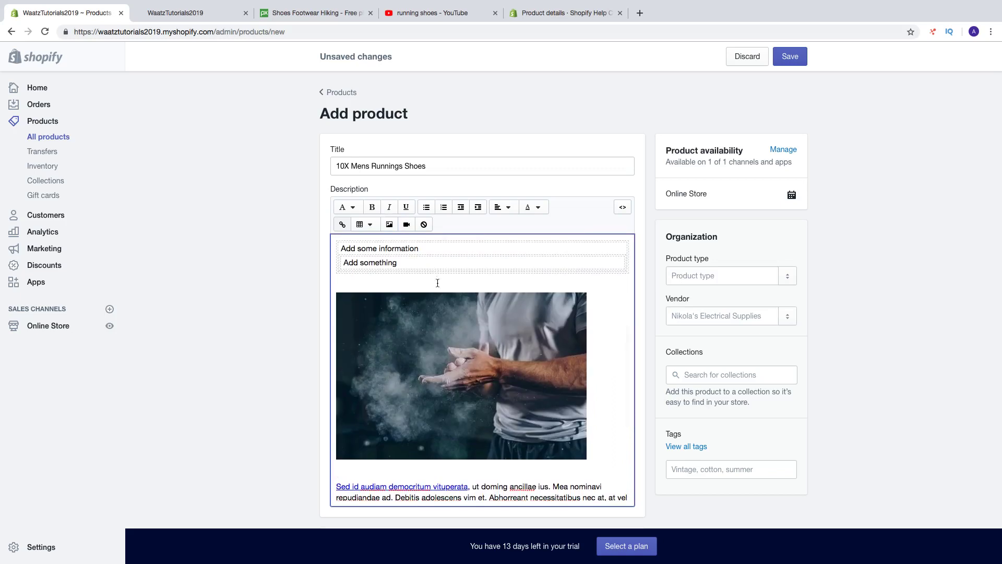
{"action": "scroll", "coordinate": [437, 283], "scroll_direction": "down", "scroll_amount": 2}
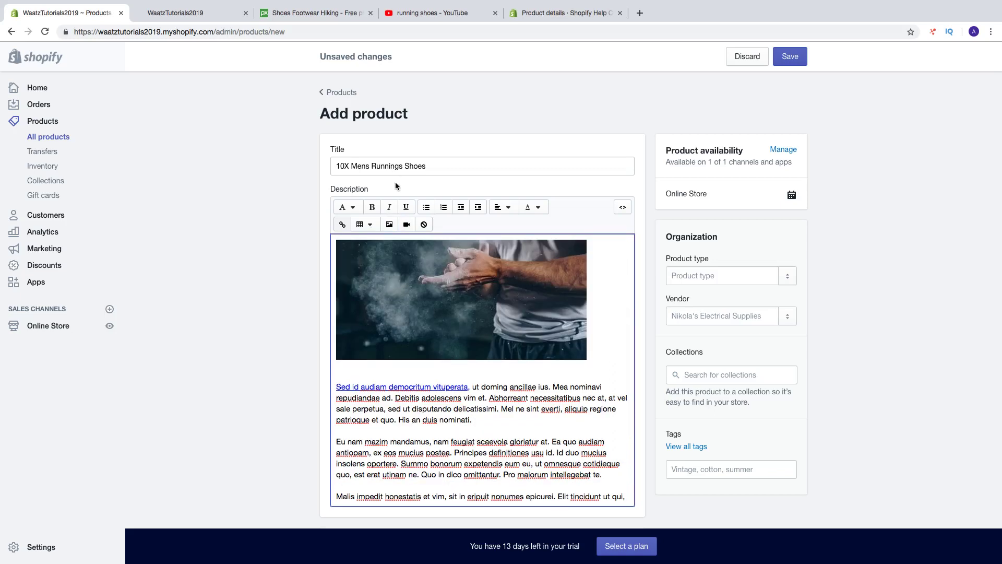
Add an empty paragraph after 'His an duis nominati.' and bring up the Insert video dialog
{"action": "left_click", "coordinate": [483, 420]}
{"action": "key", "text": "Return"}
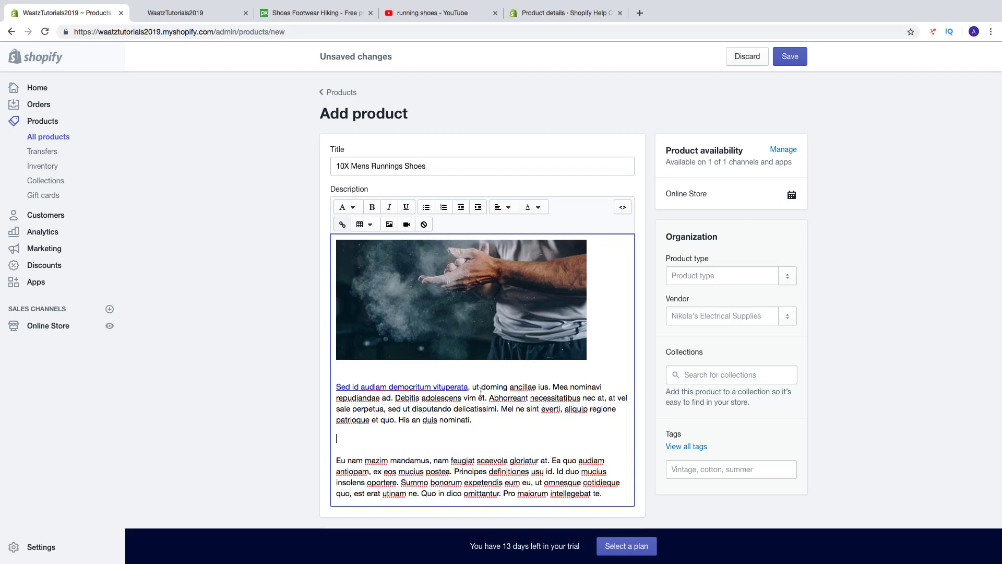
{"action": "left_click", "coordinate": [407, 224]}
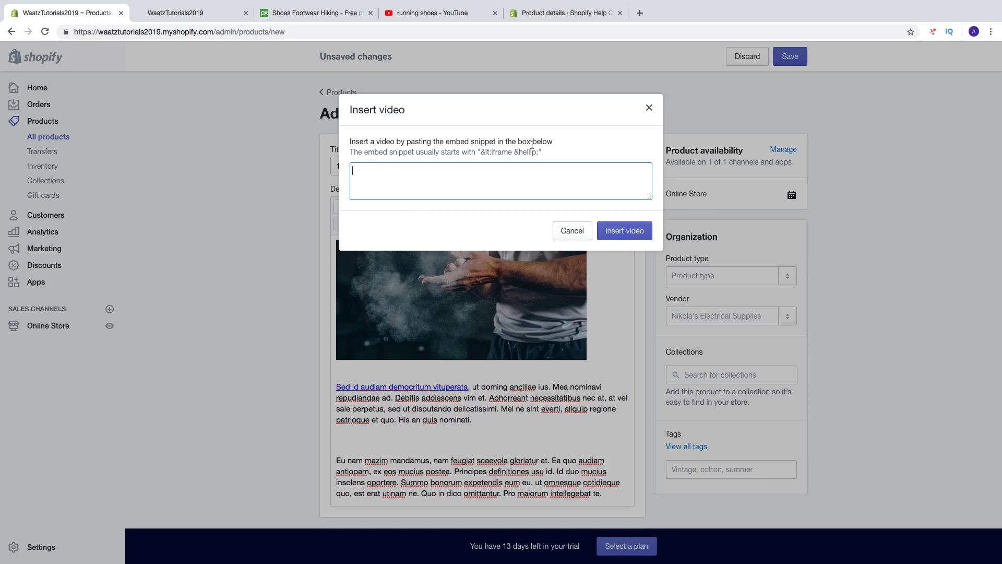
Copy the embed code of the YouTube video 'Best Running Shoes of 2019 | D1 Runner Perspective'
{"action": "left_click", "coordinate": [437, 13]}
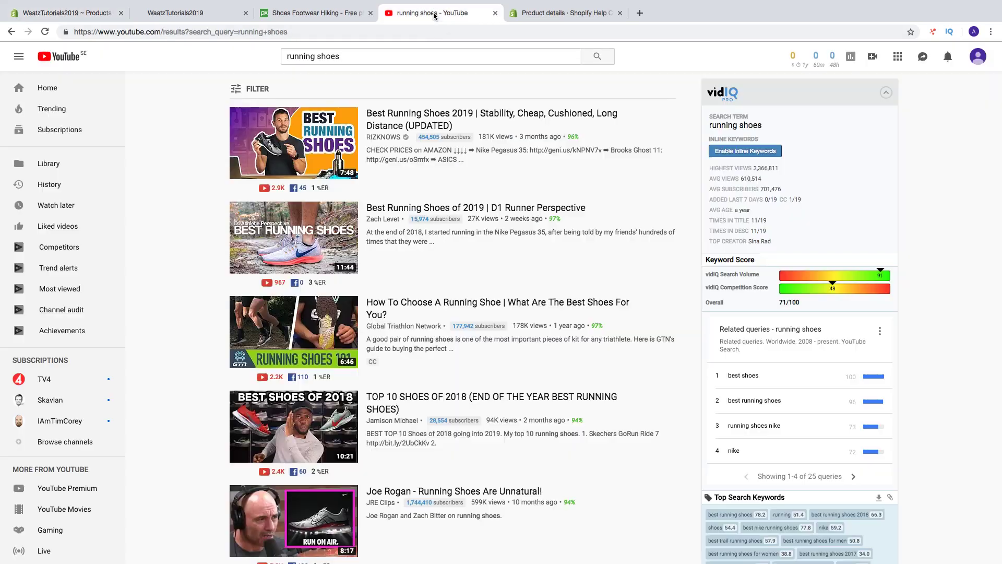
{"action": "left_click", "coordinate": [416, 212]}
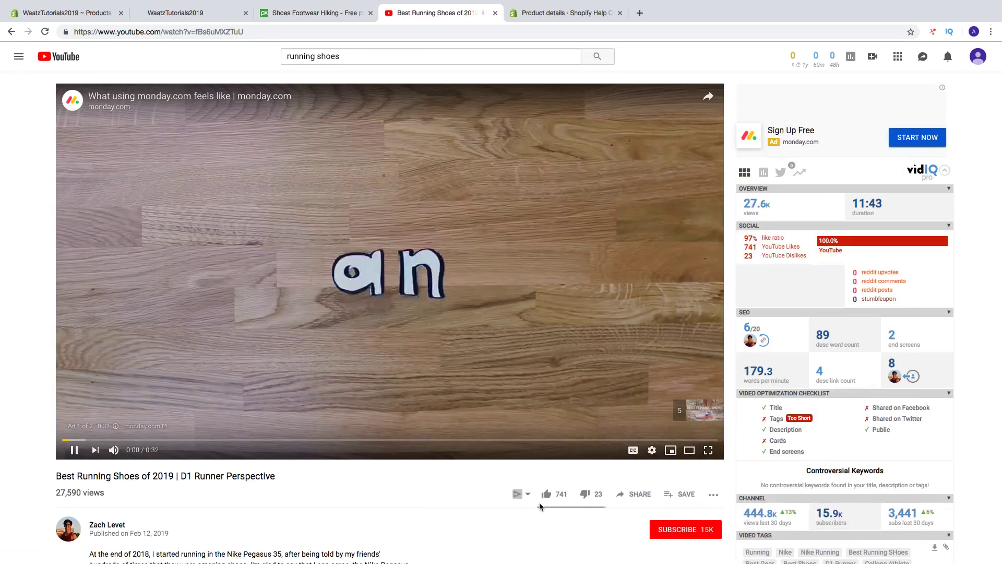
{"action": "left_click", "coordinate": [632, 495]}
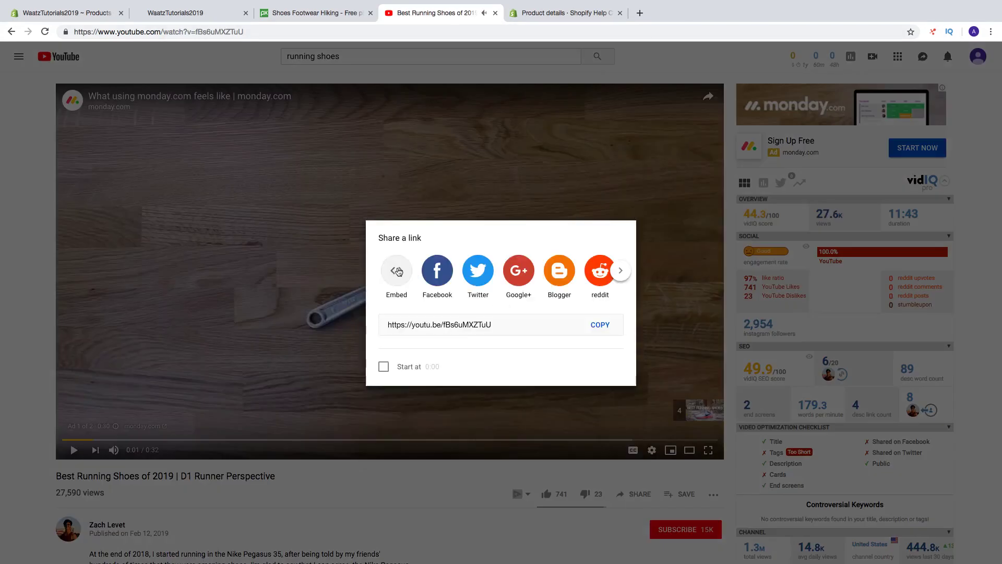
{"action": "left_click", "coordinate": [395, 270]}
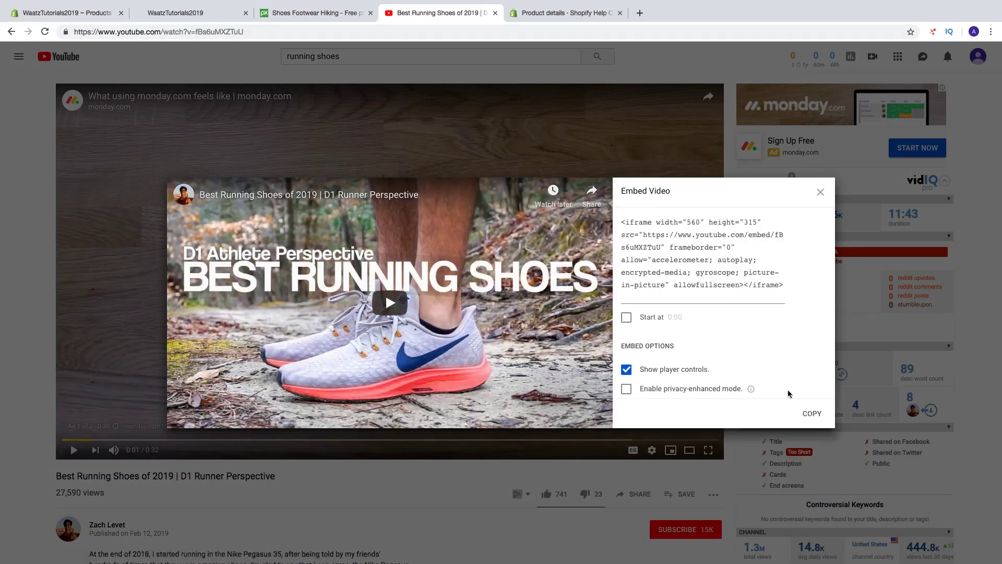
{"action": "scroll", "coordinate": [658, 376], "scroll_direction": "down", "scroll_amount": 2}
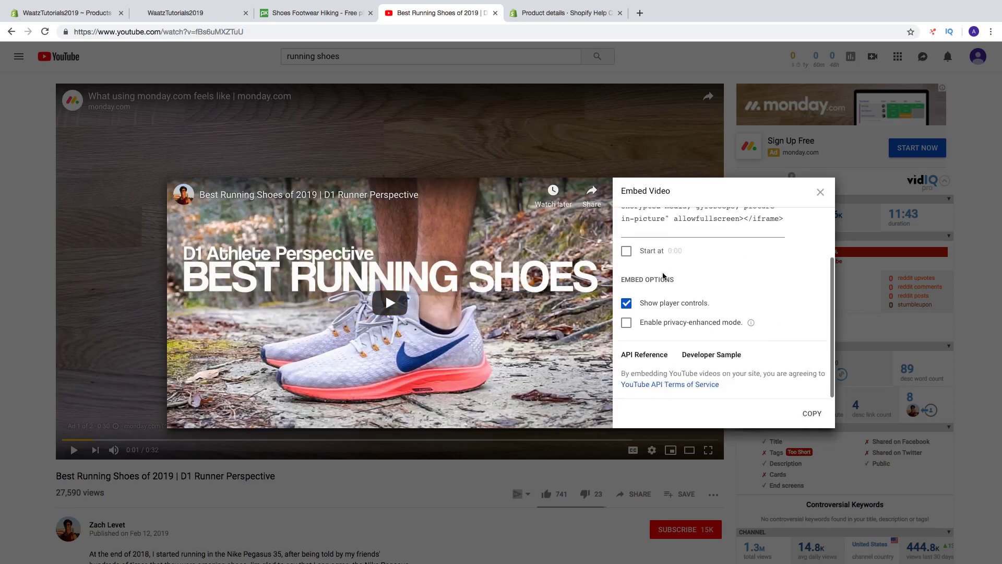
{"action": "scroll", "coordinate": [665, 275], "scroll_direction": "up", "scroll_amount": 2}
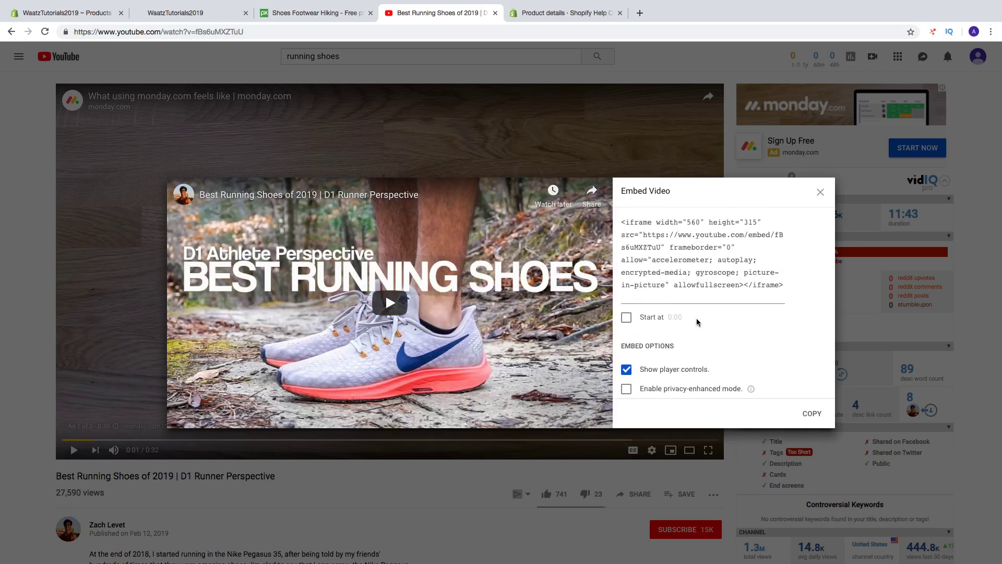
{"action": "scroll", "coordinate": [698, 323], "scroll_direction": "down", "scroll_amount": 2}
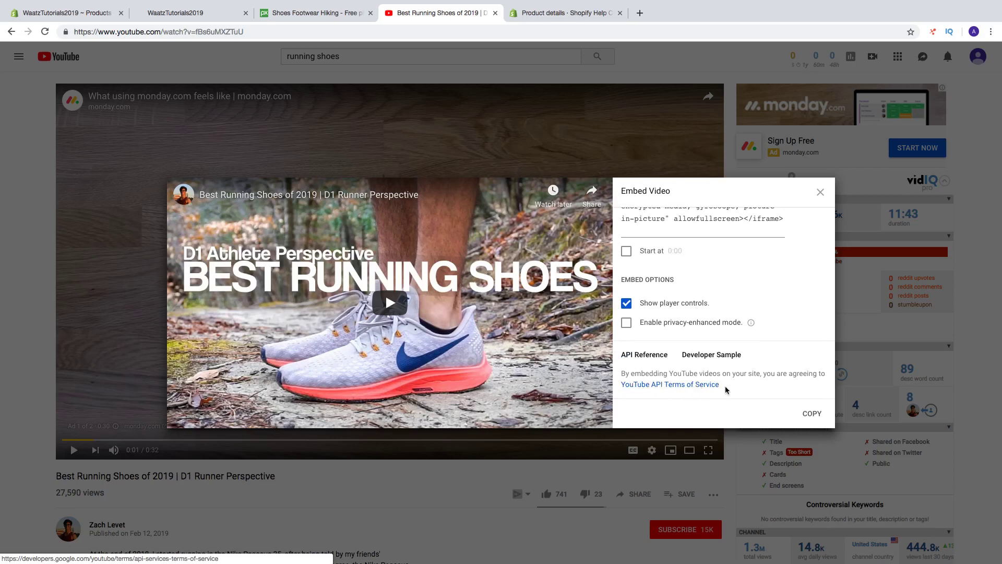
{"action": "left_click", "coordinate": [809, 415]}
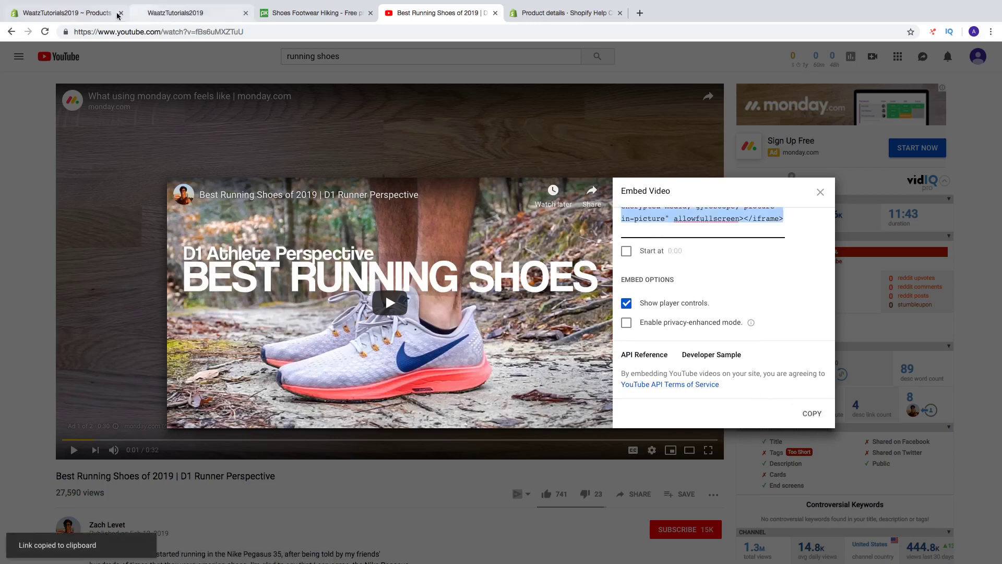
{"action": "left_click", "coordinate": [68, 13]}
Paste the copied YouTube embed code and insert the video below the linked paragraph
{"action": "right_click", "coordinate": [369, 177]}
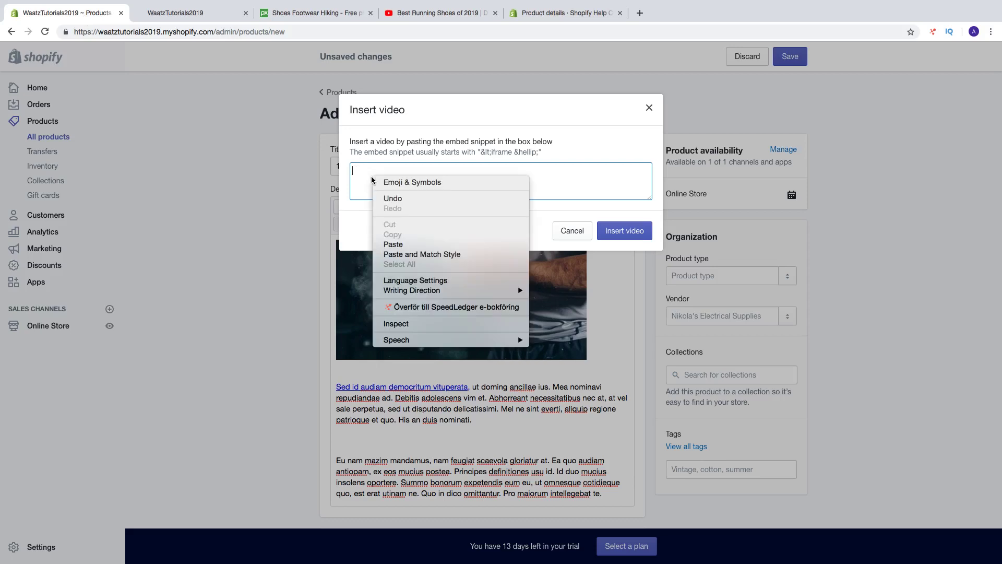
{"action": "left_click", "coordinate": [405, 243]}
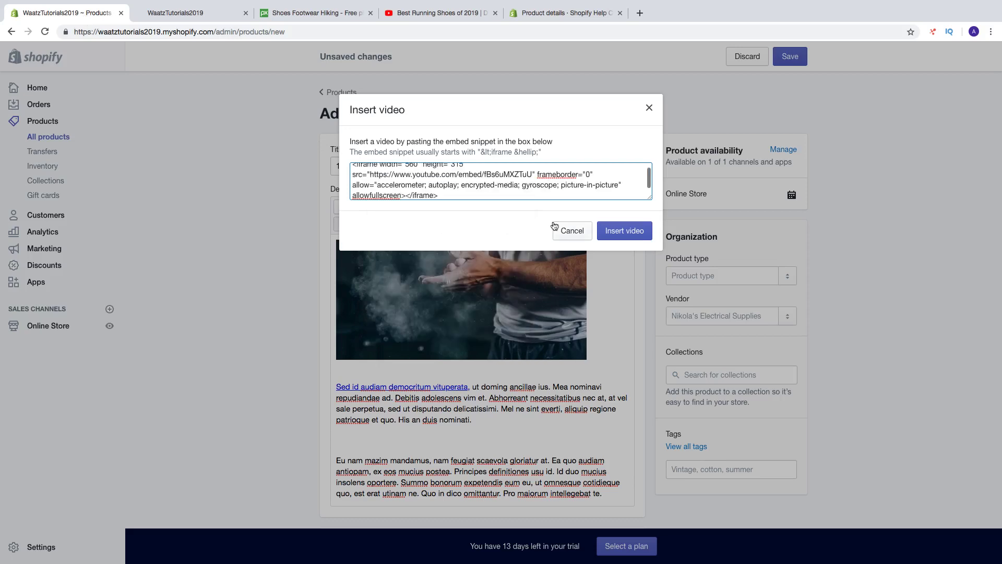
{"action": "left_click", "coordinate": [619, 233]}
{"action": "scroll", "coordinate": [477, 417], "scroll_direction": "down", "scroll_amount": 3}
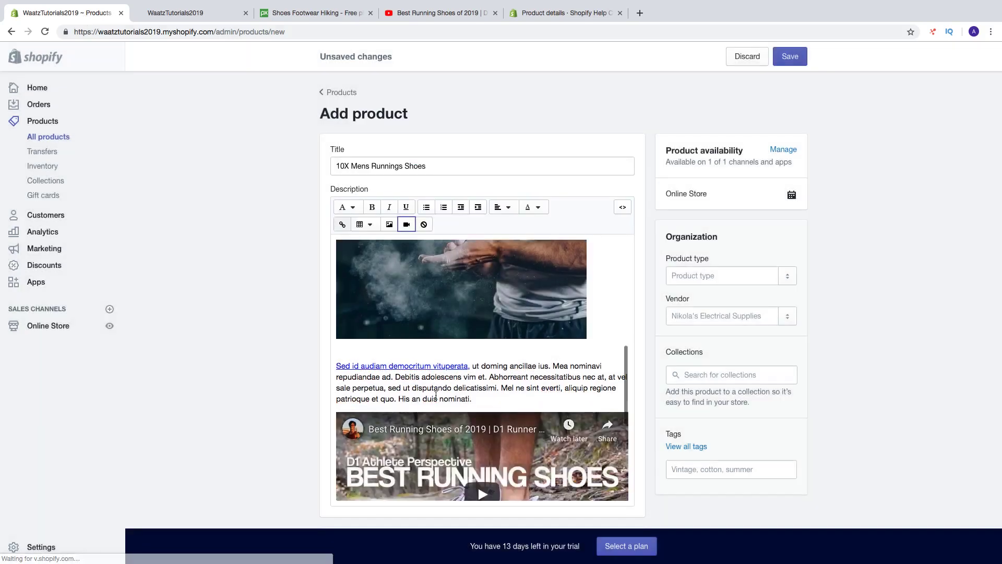
{"action": "scroll", "coordinate": [437, 394], "scroll_direction": "down", "scroll_amount": 2}
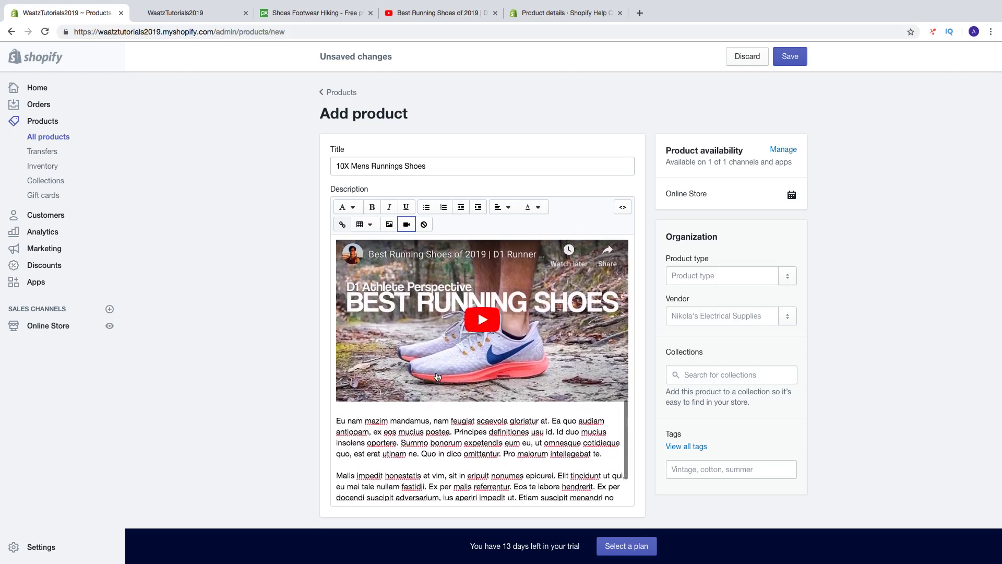
{"action": "scroll", "coordinate": [437, 381], "scroll_direction": "up", "scroll_amount": 2}
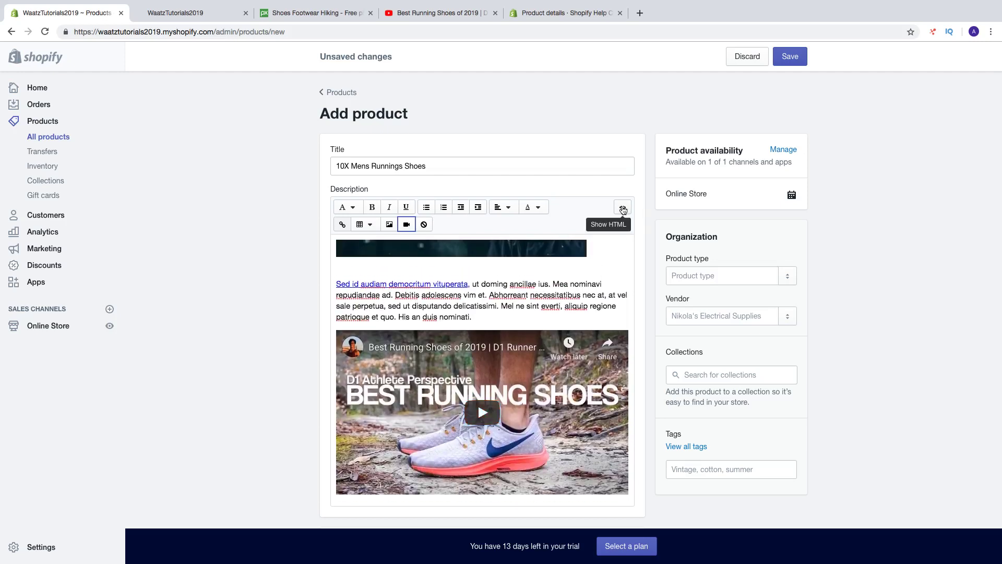
Show the description as HTML and change the iframe width from 560 to 360
{"action": "left_click", "coordinate": [623, 209]}
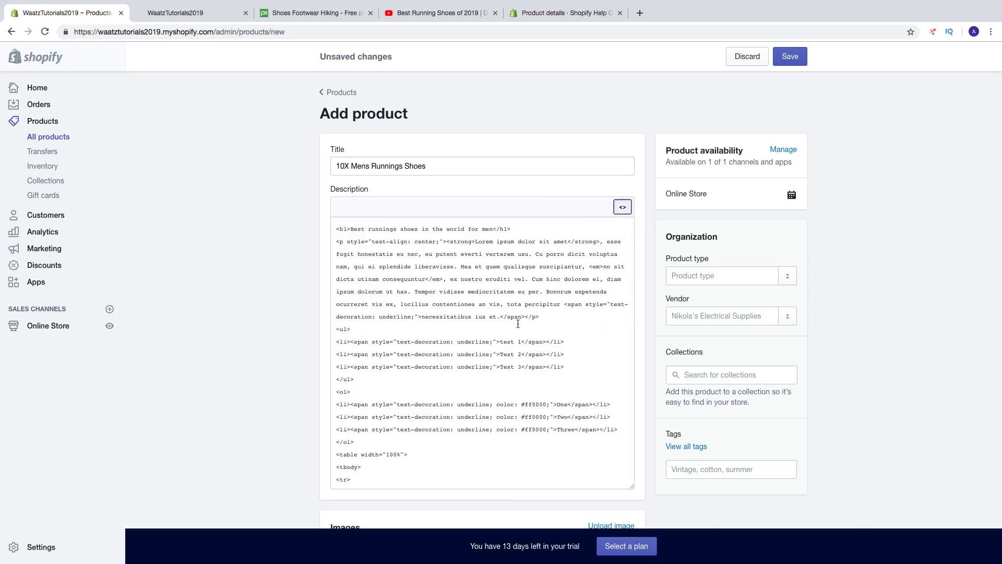
{"action": "scroll", "coordinate": [518, 324], "scroll_direction": "down", "scroll_amount": 10}
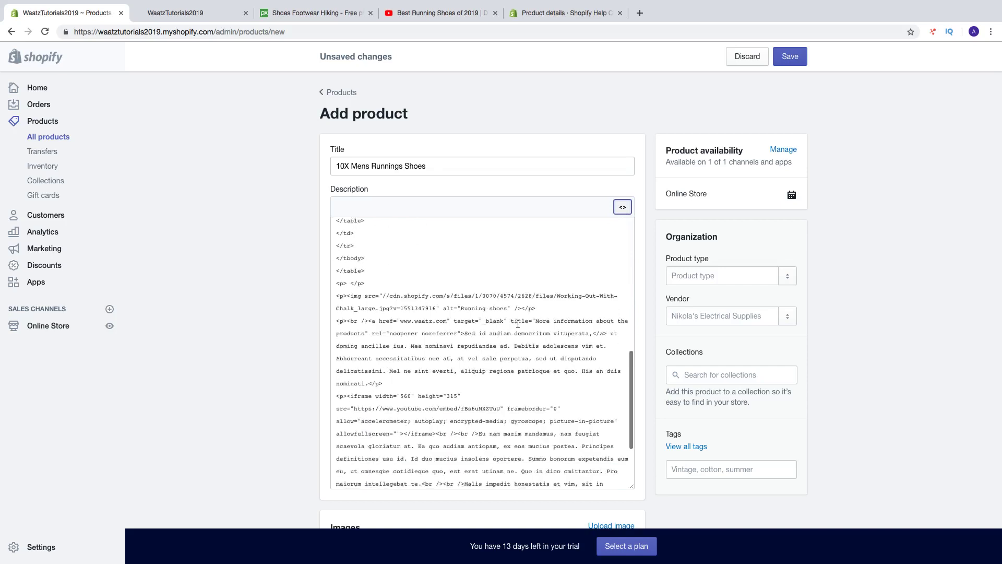
{"action": "scroll", "coordinate": [518, 323], "scroll_direction": "up", "scroll_amount": 5}
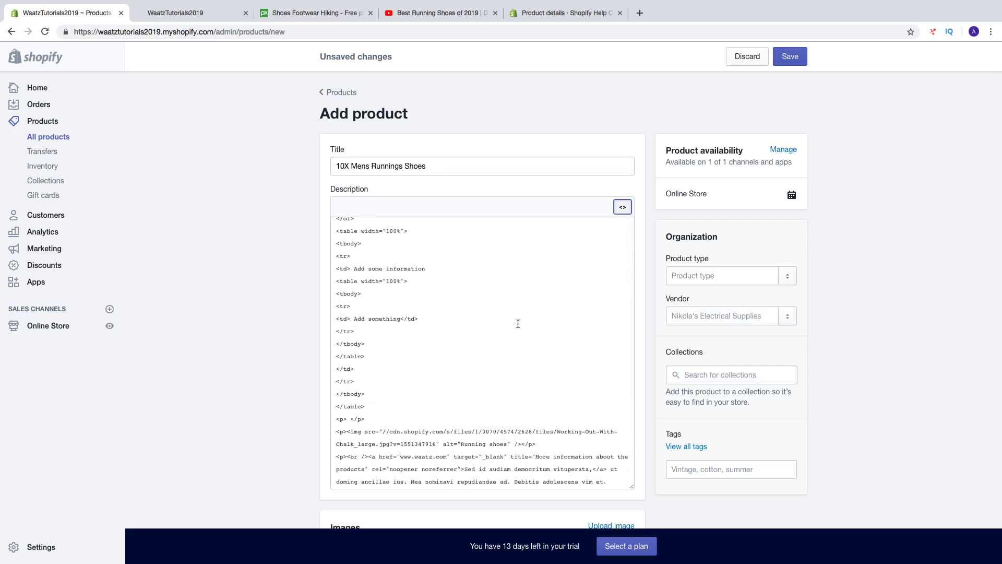
{"action": "scroll", "coordinate": [518, 324], "scroll_direction": "down", "scroll_amount": 8}
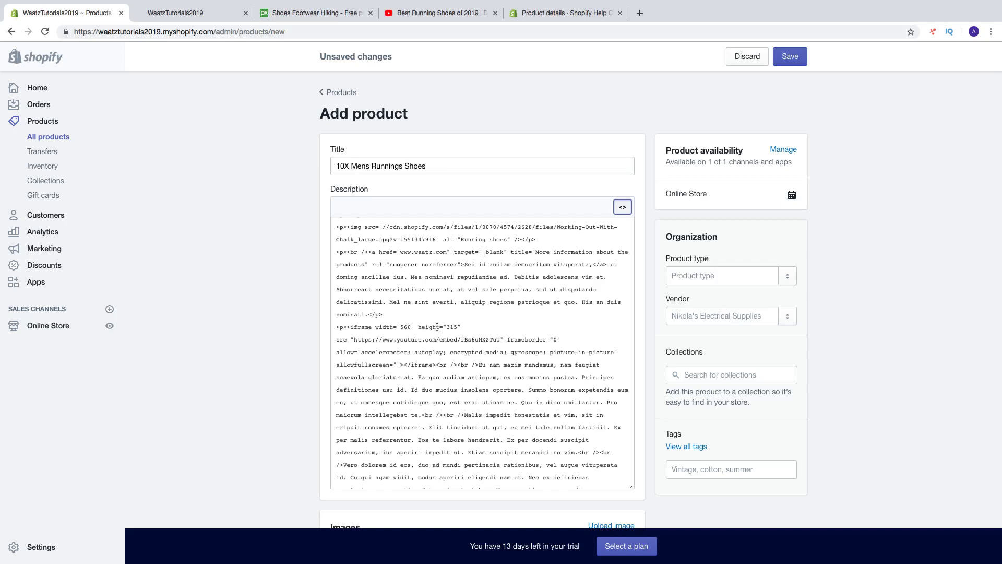
{"action": "left_click", "coordinate": [428, 325]}
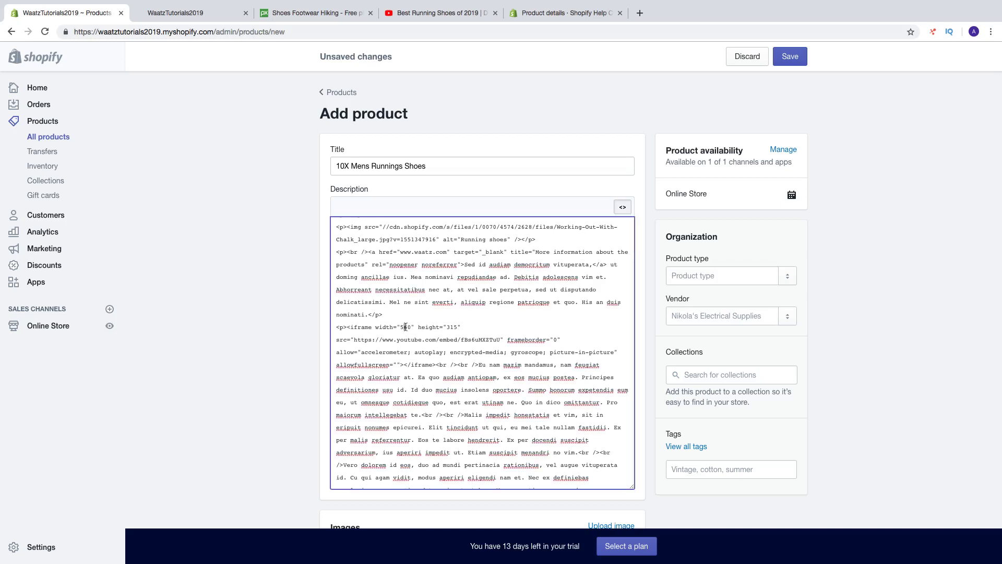
{"action": "key", "text": "BackSpace"}
{"action": "type", "text": "3"}
Change the iframe height from 315 to 215 and return to the formatted view
{"action": "left_click", "coordinate": [450, 327]}
{"action": "key", "text": "BackSpace"}
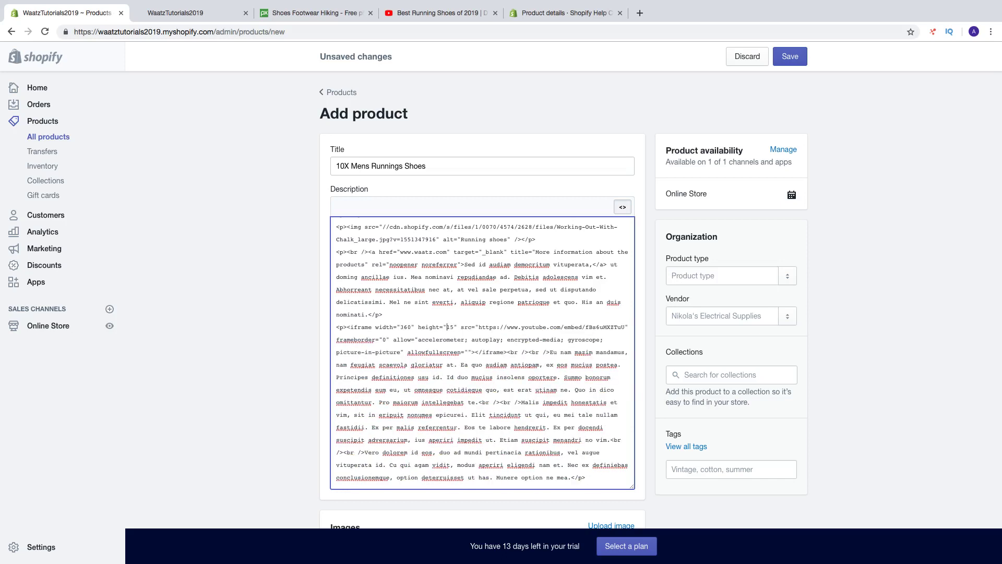
{"action": "type", "text": "5"}
{"action": "key", "text": "BackSpace"}
{"action": "type", "text": "215"}
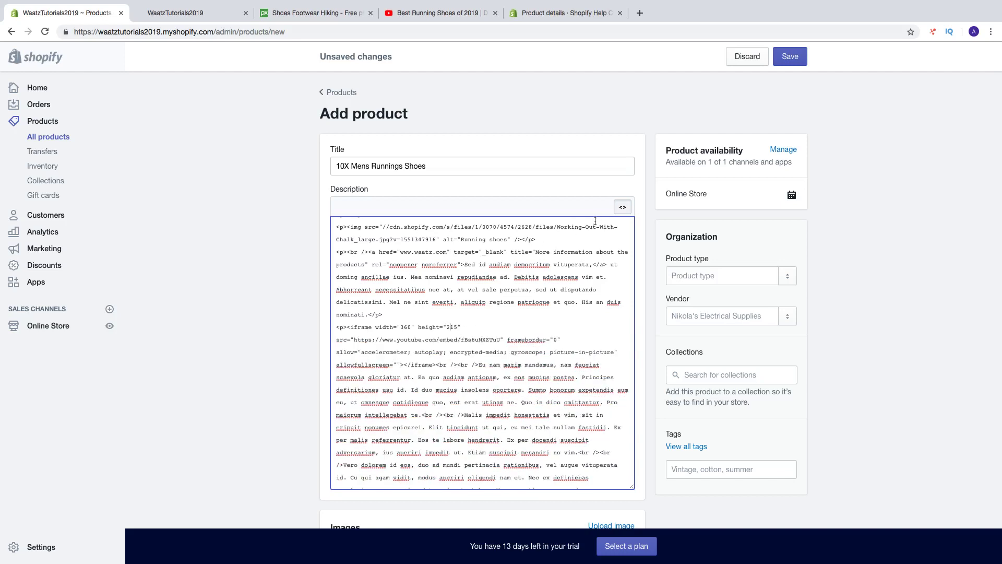
{"action": "left_click", "coordinate": [620, 209]}
Centre-align the embedded running-shoes video and the Lorem ipsum paragraphs below it
{"action": "scroll", "coordinate": [563, 318], "scroll_direction": "down", "scroll_amount": 5}
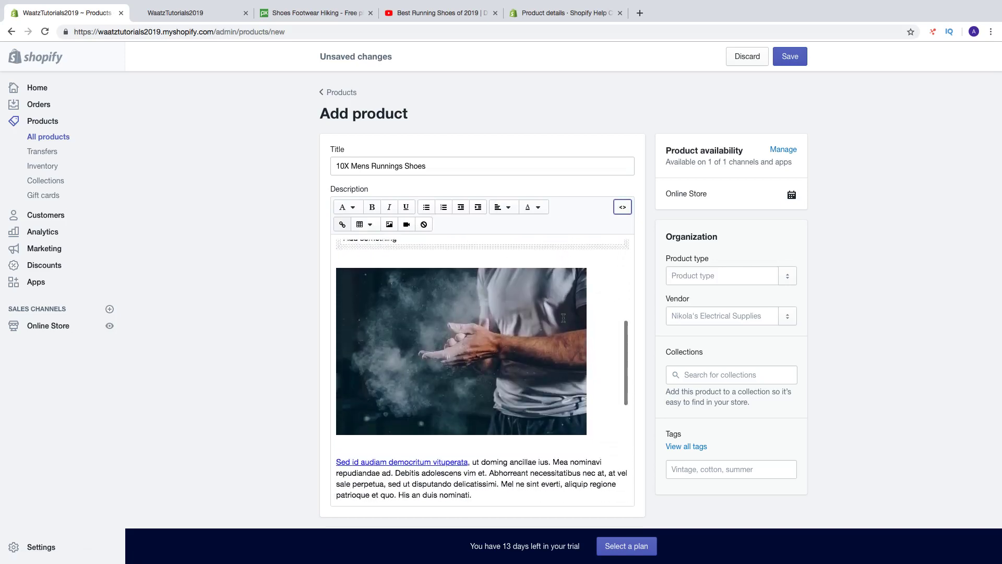
{"action": "scroll", "coordinate": [425, 391], "scroll_direction": "down", "scroll_amount": 5}
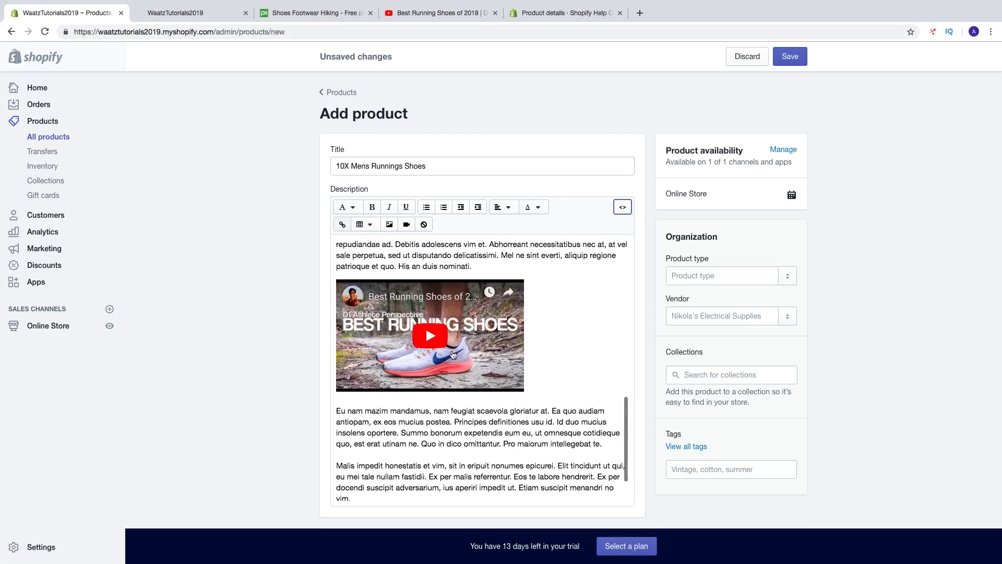
{"action": "left_click", "coordinate": [483, 392]}
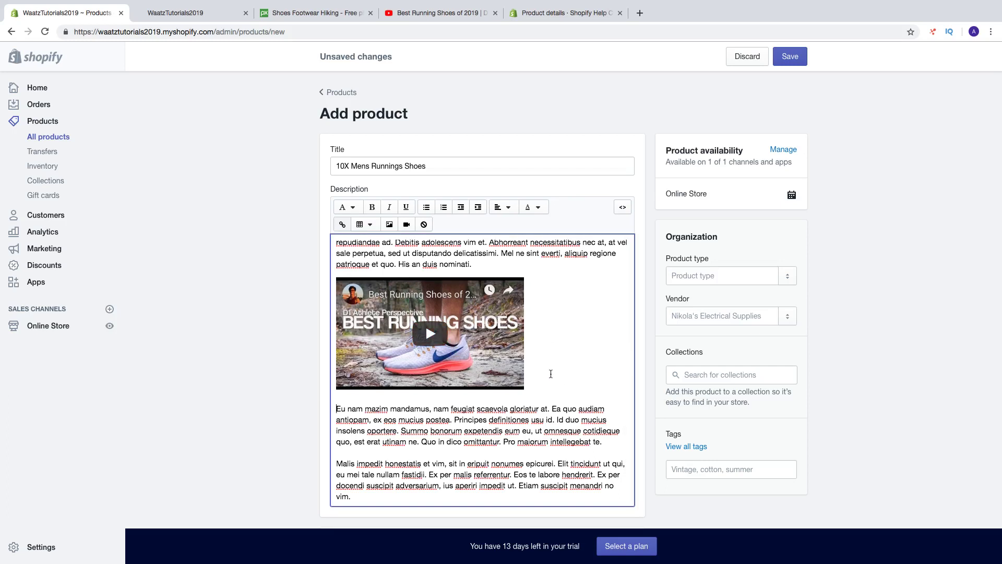
{"action": "left_click", "coordinate": [503, 206]}
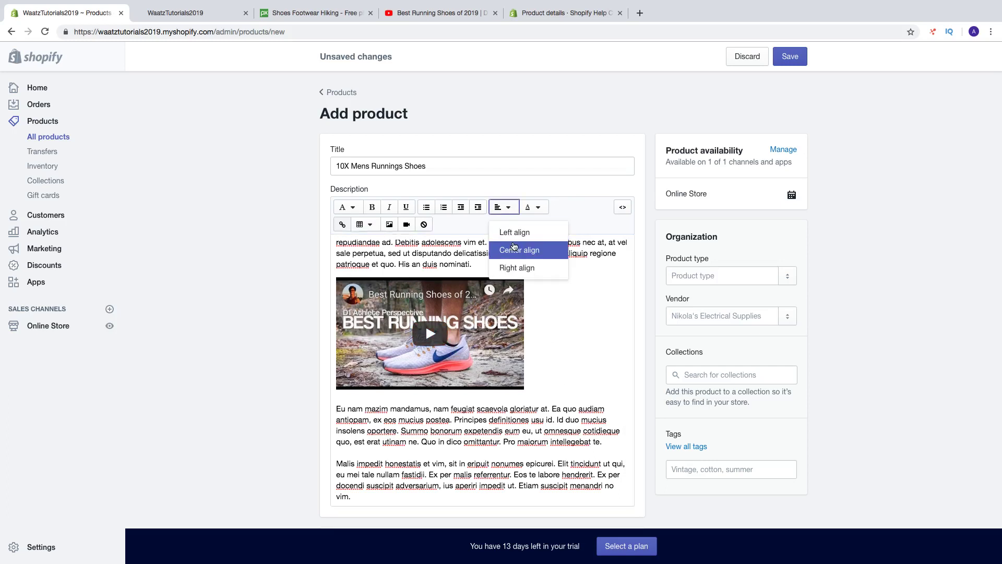
{"action": "left_click", "coordinate": [514, 246]}
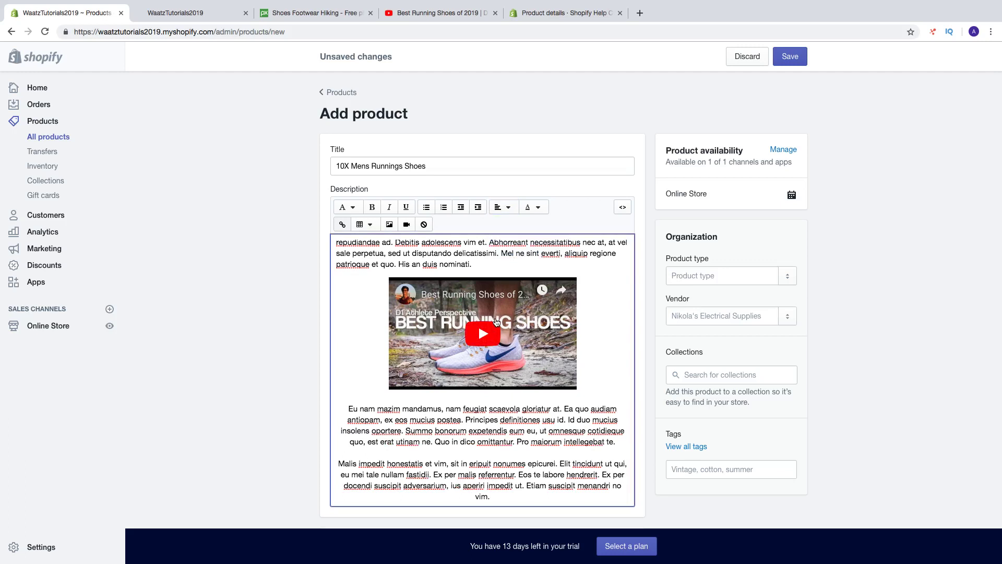
{"action": "scroll", "coordinate": [498, 329], "scroll_direction": "down", "scroll_amount": 2}
{"action": "scroll", "coordinate": [509, 347], "scroll_direction": "up", "scroll_amount": 3}
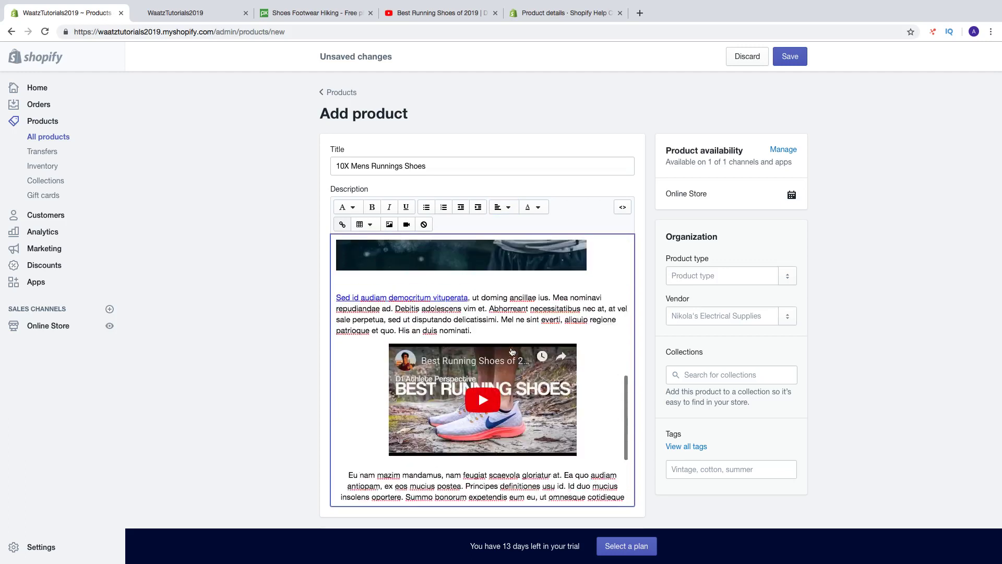
{"action": "scroll", "coordinate": [512, 351], "scroll_direction": "down", "scroll_amount": 2}
{"action": "scroll", "coordinate": [512, 351], "scroll_direction": "up", "scroll_amount": 8}
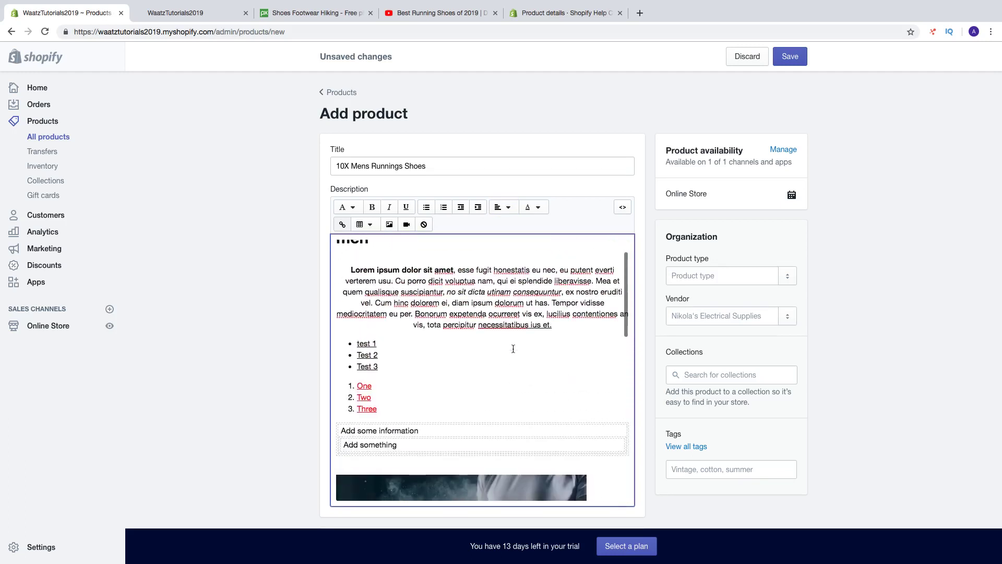
{"action": "scroll", "coordinate": [513, 348], "scroll_direction": "down", "scroll_amount": 10}
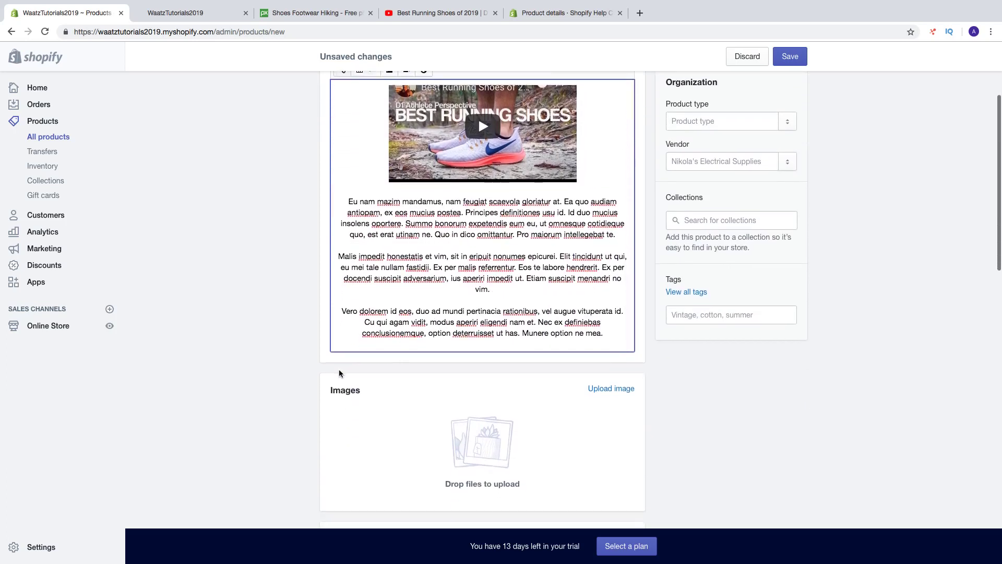
{"action": "scroll", "coordinate": [329, 381], "scroll_direction": "down", "scroll_amount": 2}
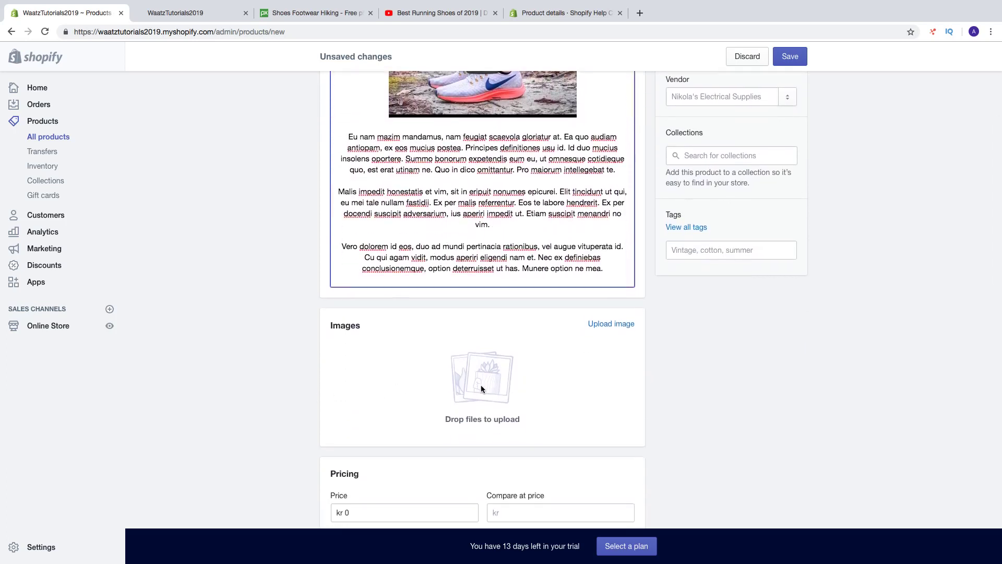
Upload shoes-584850_1280.jpg from Downloads as a product image
{"action": "left_click", "coordinate": [624, 329]}
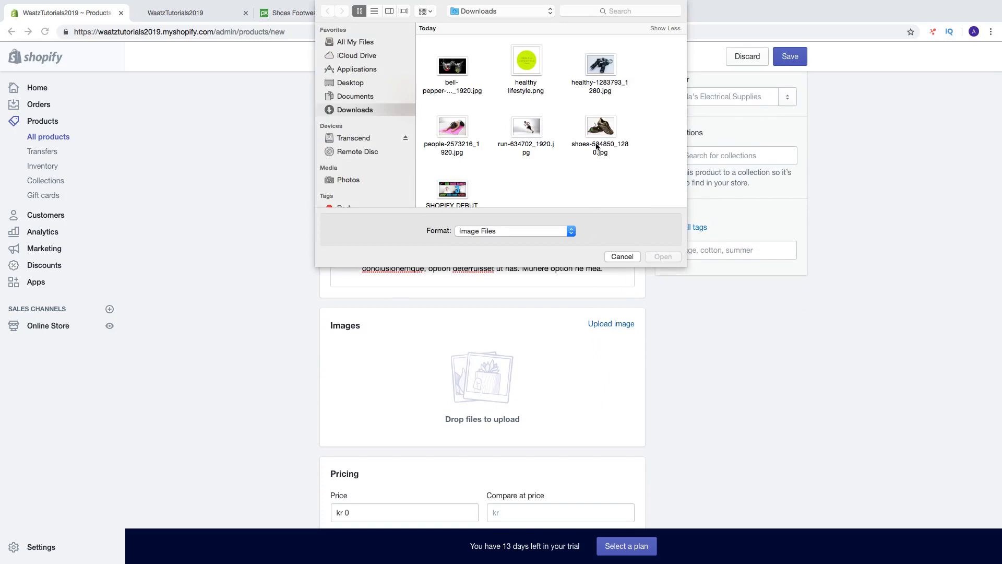
{"action": "left_click", "coordinate": [598, 139]}
{"action": "left_click", "coordinate": [655, 255]}
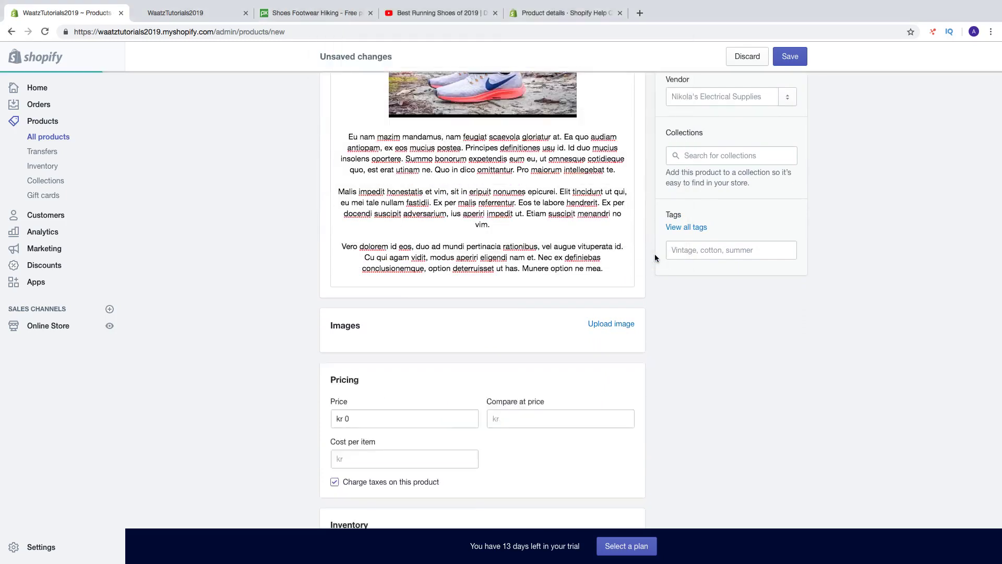
{"action": "scroll", "coordinate": [508, 292], "scroll_direction": "down", "scroll_amount": 3}
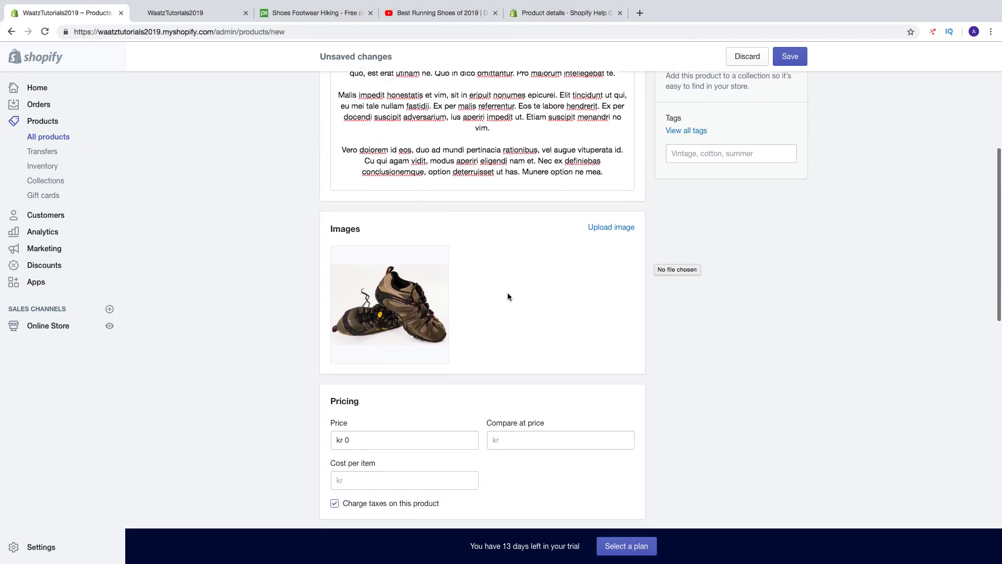
Give the shoe image the alt text 'Runni'
{"action": "left_click", "coordinate": [385, 326]}
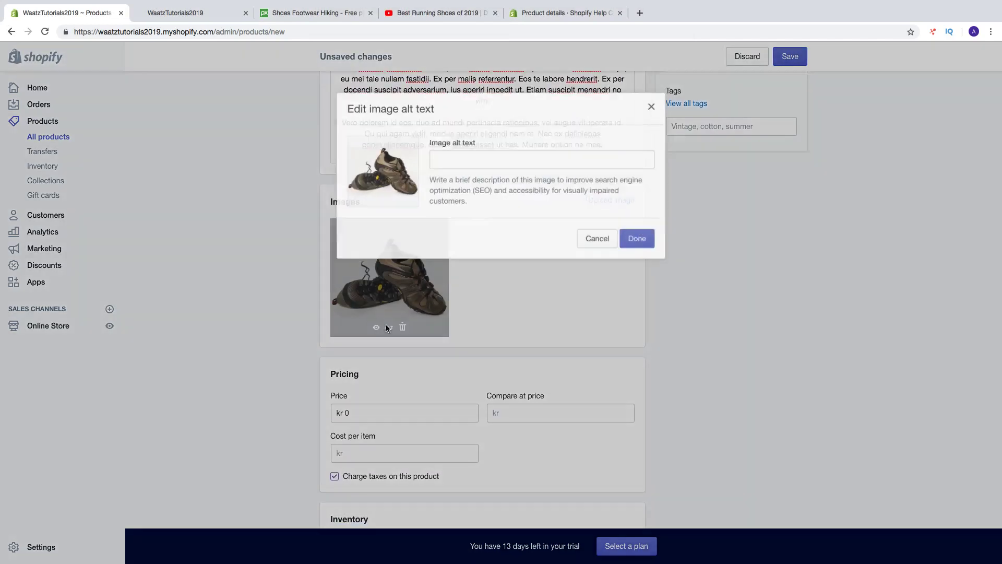
{"action": "left_click", "coordinate": [467, 161]}
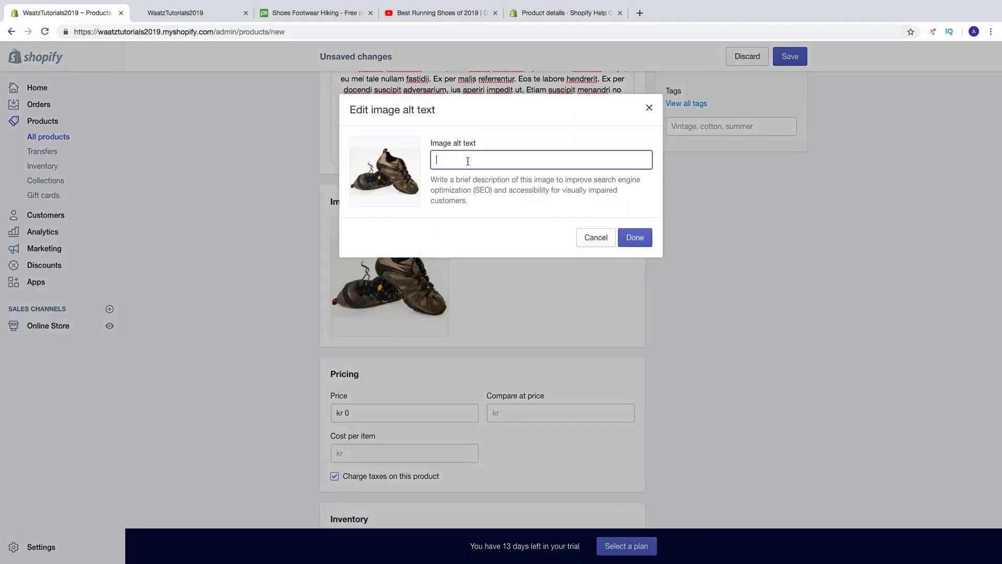
{"action": "type", "text": "Running shoes"}
{"action": "left_click", "coordinate": [641, 239]}
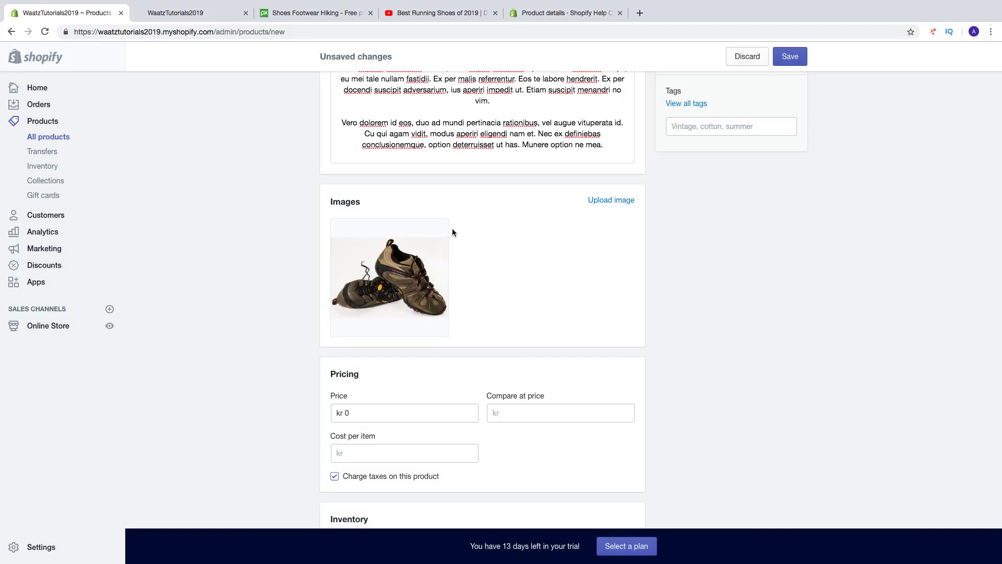
Add the runner photo run-634702_1920.jpg, try moving it first, and save the product
{"action": "left_click", "coordinate": [606, 201]}
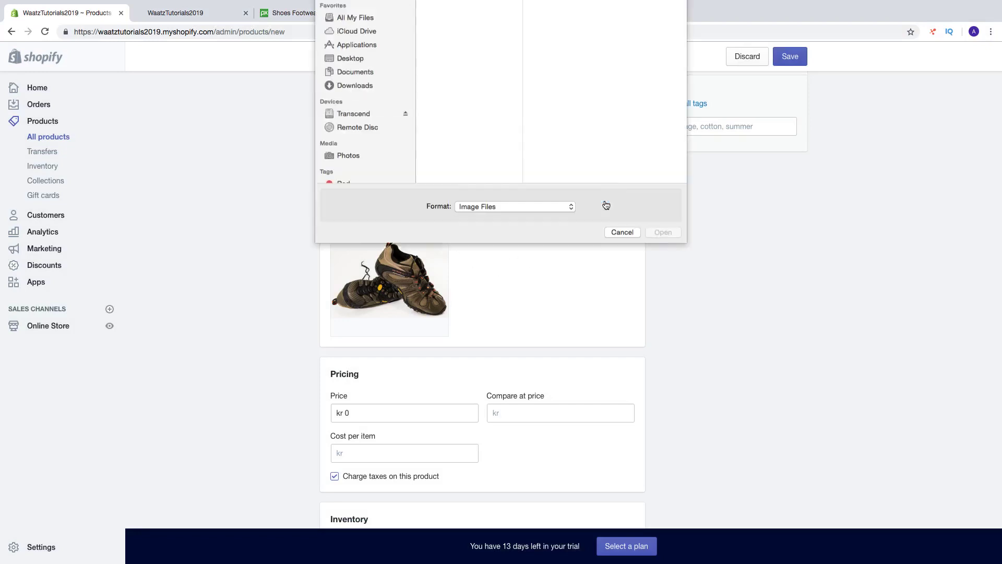
{"action": "left_click", "coordinate": [526, 131]}
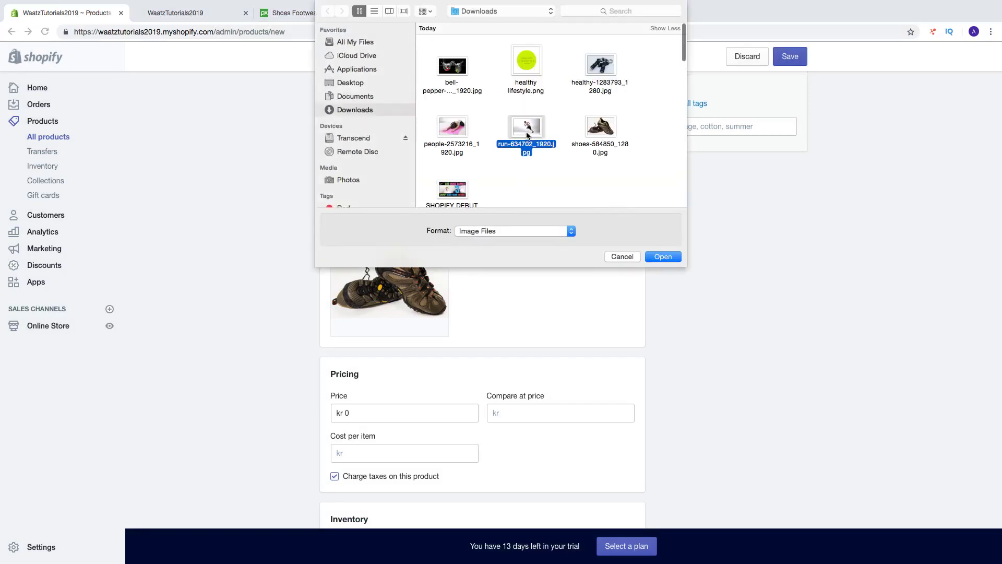
{"action": "left_click", "coordinate": [660, 256]}
{"action": "scroll", "coordinate": [254, 299], "scroll_direction": "down", "scroll_amount": 2}
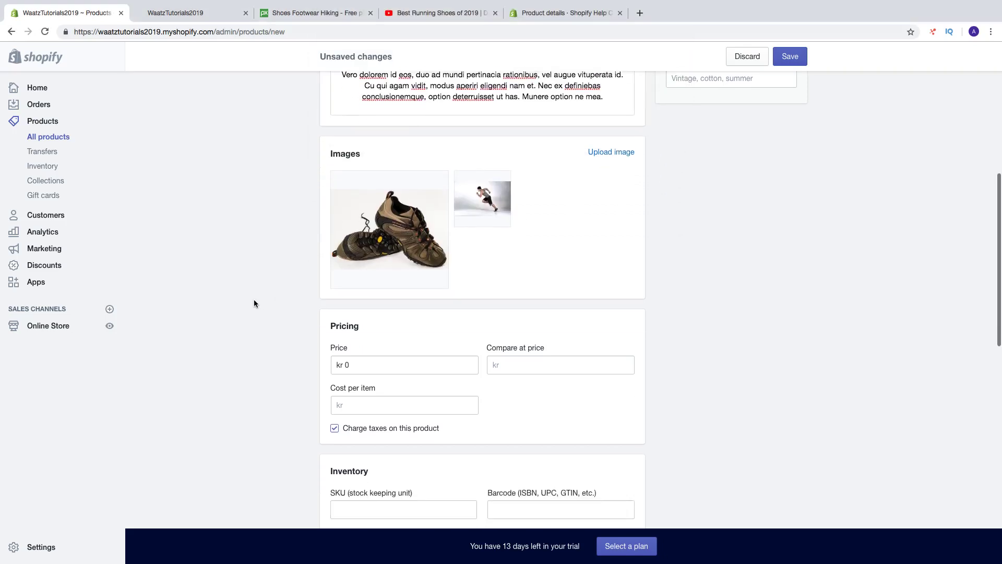
{"action": "mouse_move", "coordinate": [492, 174]}
{"action": "left_mouse_down"}
{"action": "mouse_move", "coordinate": [360, 203]}
{"action": "mouse_move", "coordinate": [485, 188]}
{"action": "left_mouse_up"}
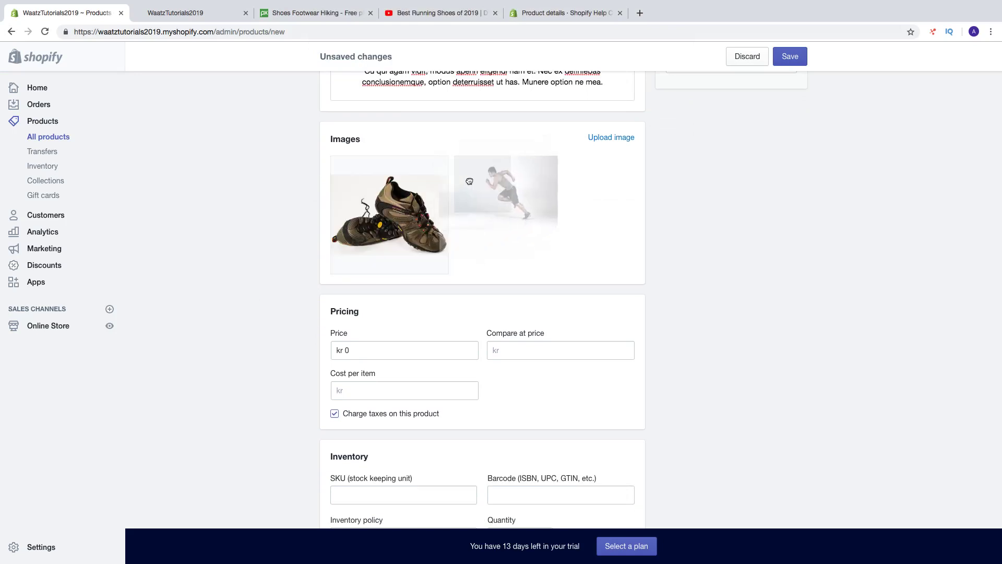
{"action": "scroll", "coordinate": [224, 283], "scroll_direction": "down", "scroll_amount": 2}
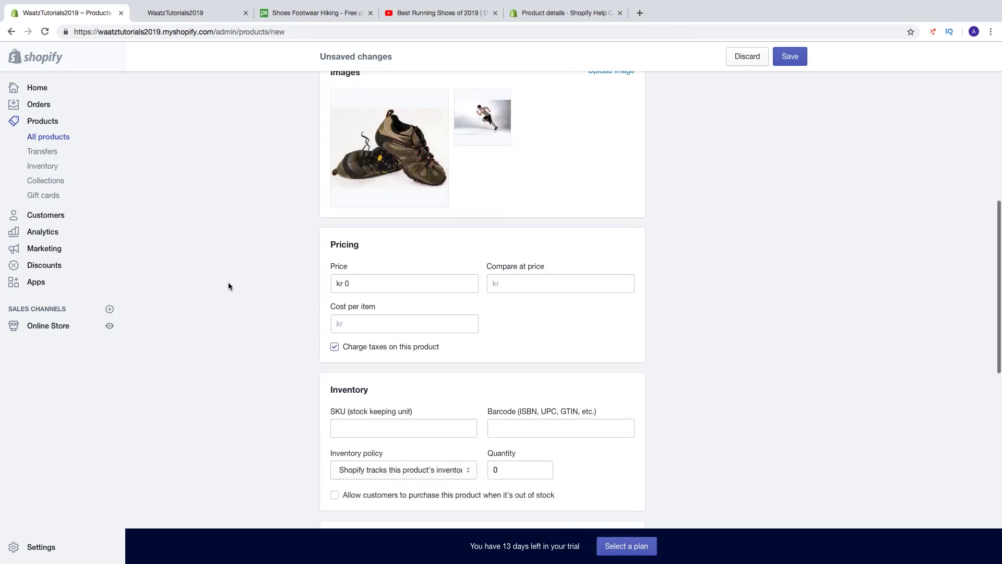
{"action": "scroll", "coordinate": [249, 282], "scroll_direction": "up", "scroll_amount": 5}
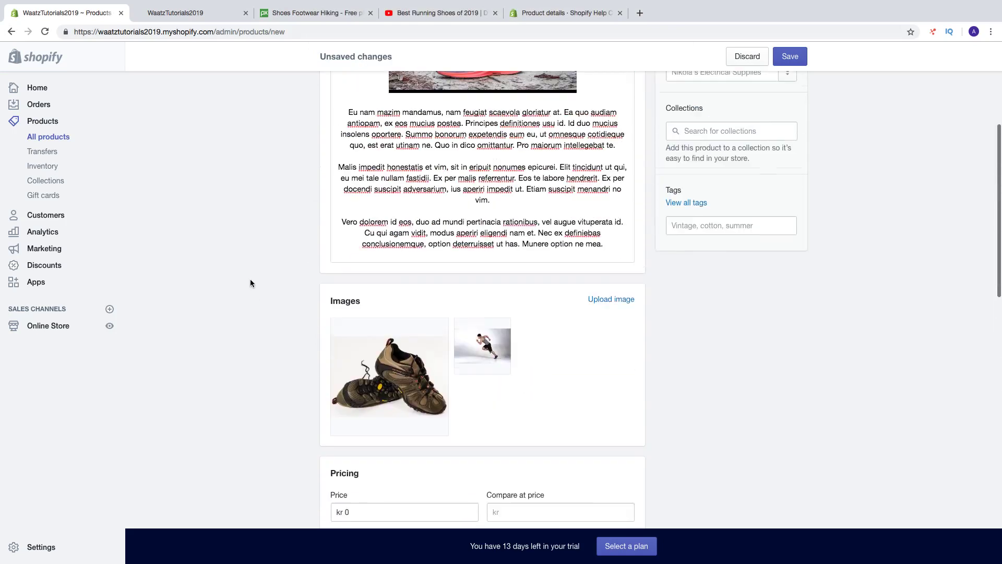
{"action": "key", "text": "super+s"}
{"action": "scroll", "coordinate": [271, 340], "scroll_direction": "down", "scroll_amount": 3}
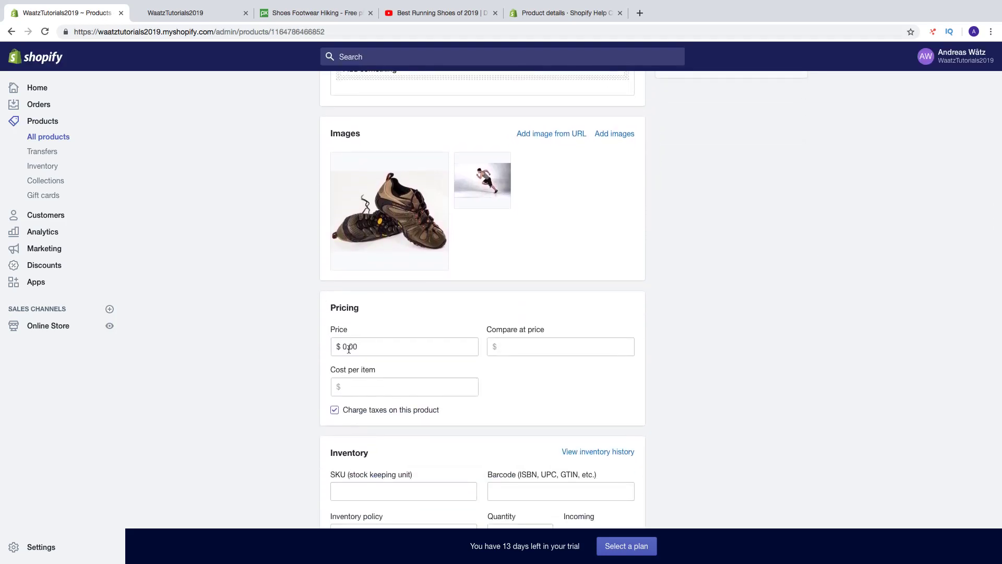
Set price 50, compare-at price 70 and cost per item 10
{"action": "left_click", "coordinate": [369, 334]}
{"action": "key", "text": "BackSpace"}
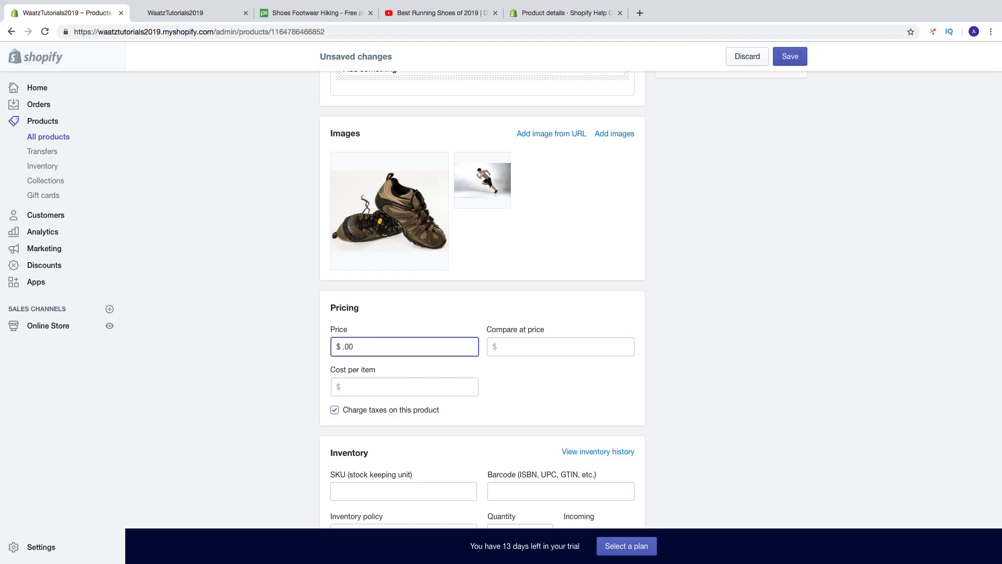
{"action": "type", "text": "50"}
{"action": "left_click", "coordinate": [509, 347]}
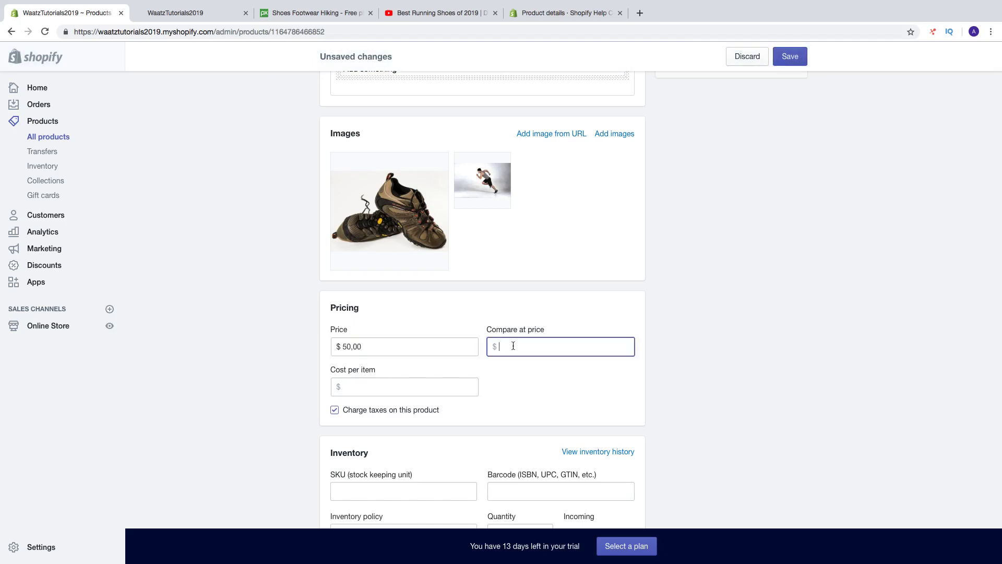
{"action": "type", "text": "70"}
{"action": "scroll", "coordinate": [402, 374], "scroll_direction": "down", "scroll_amount": 1}
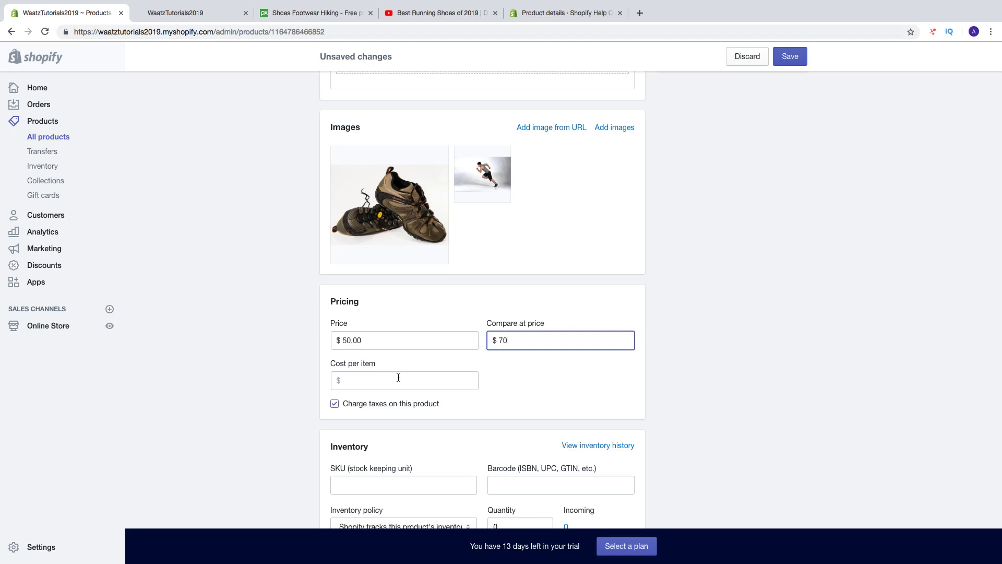
{"action": "left_click", "coordinate": [374, 380]}
{"action": "type", "text": "10"}
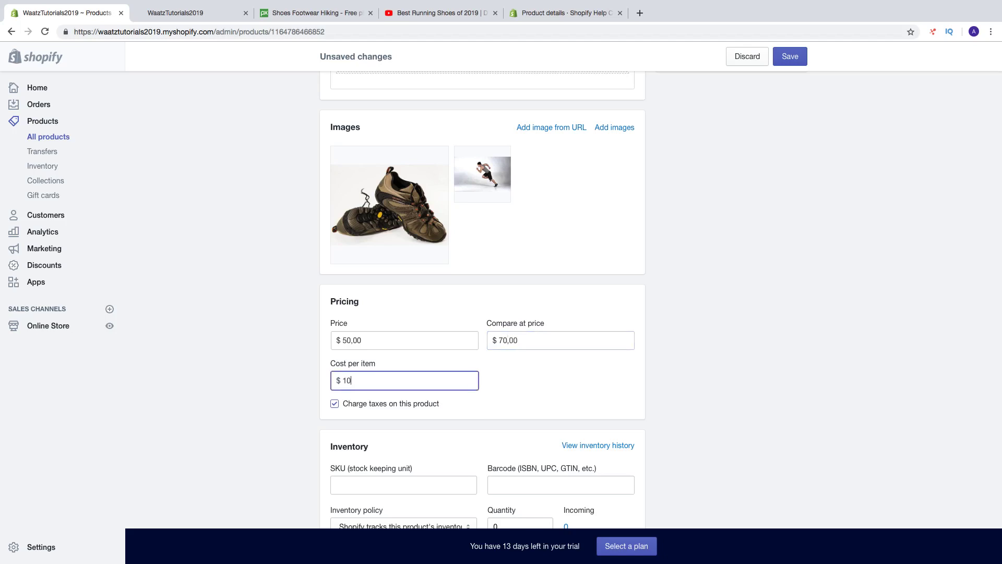
{"action": "scroll", "coordinate": [374, 381], "scroll_direction": "down", "scroll_amount": 1}
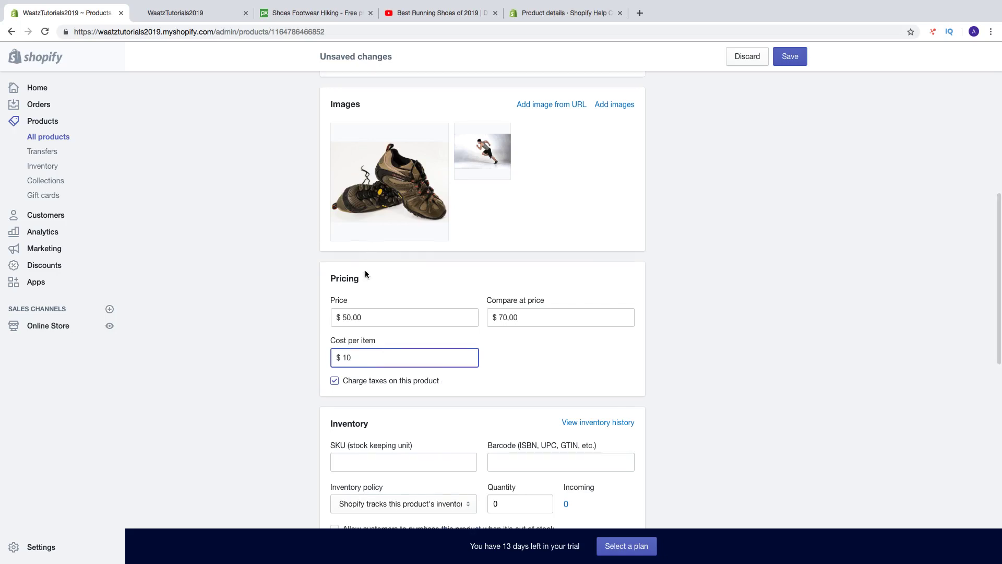
{"action": "scroll", "coordinate": [352, 289], "scroll_direction": "down", "scroll_amount": 5}
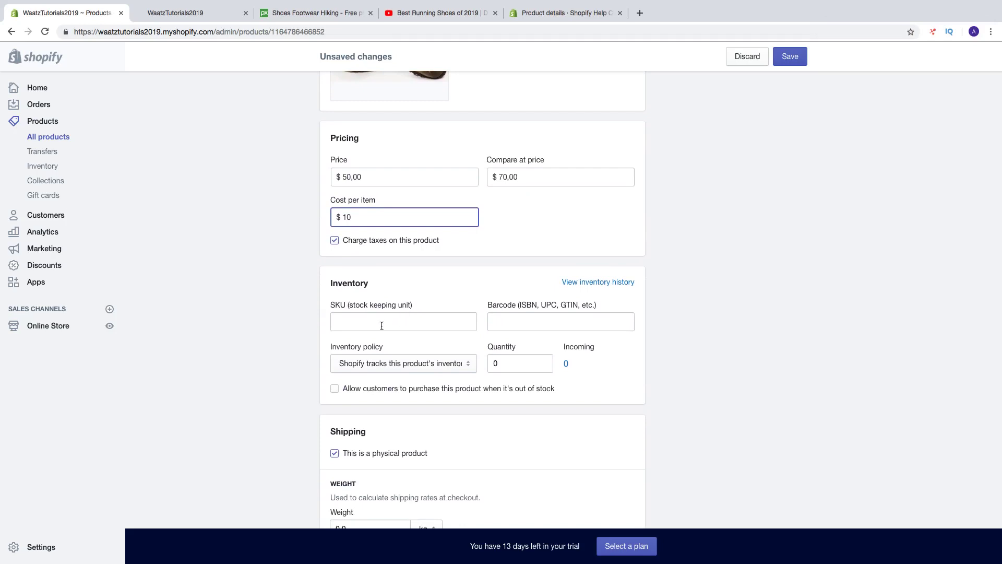
Enter 1001SHO as the SKU and switch to the Product details help article
{"action": "left_click", "coordinate": [383, 322]}
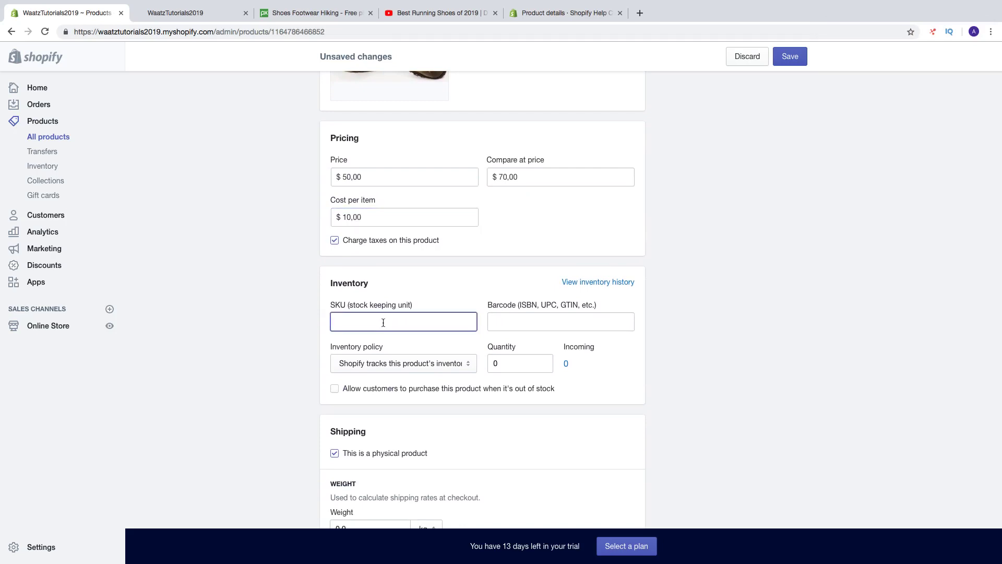
{"action": "type", "text": "1001SHO"}
{"action": "left_click", "coordinate": [561, 14]}
{"action": "scroll", "coordinate": [539, 269], "scroll_direction": "down", "scroll_amount": 15}
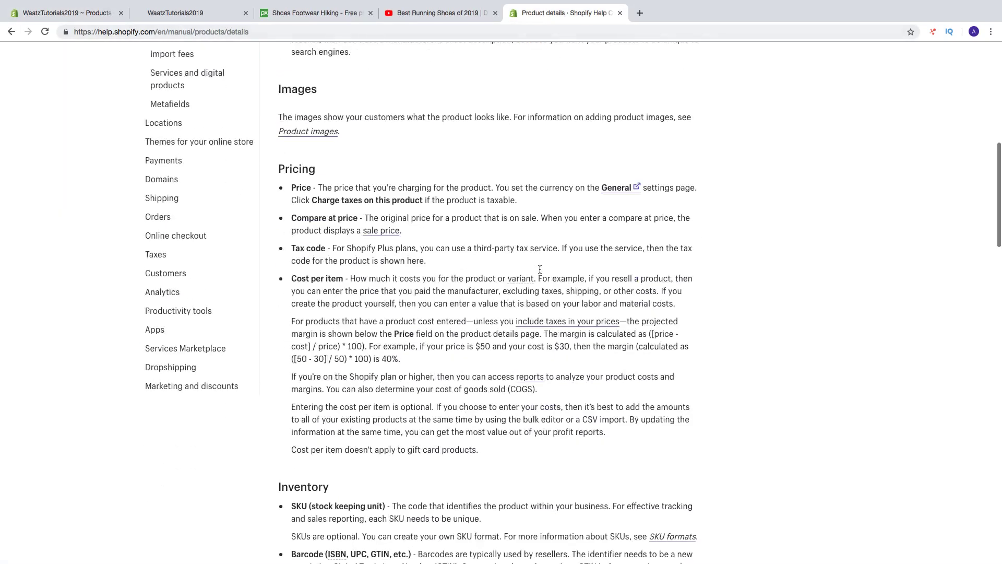
{"action": "scroll", "coordinate": [540, 269], "scroll_direction": "down", "scroll_amount": 1}
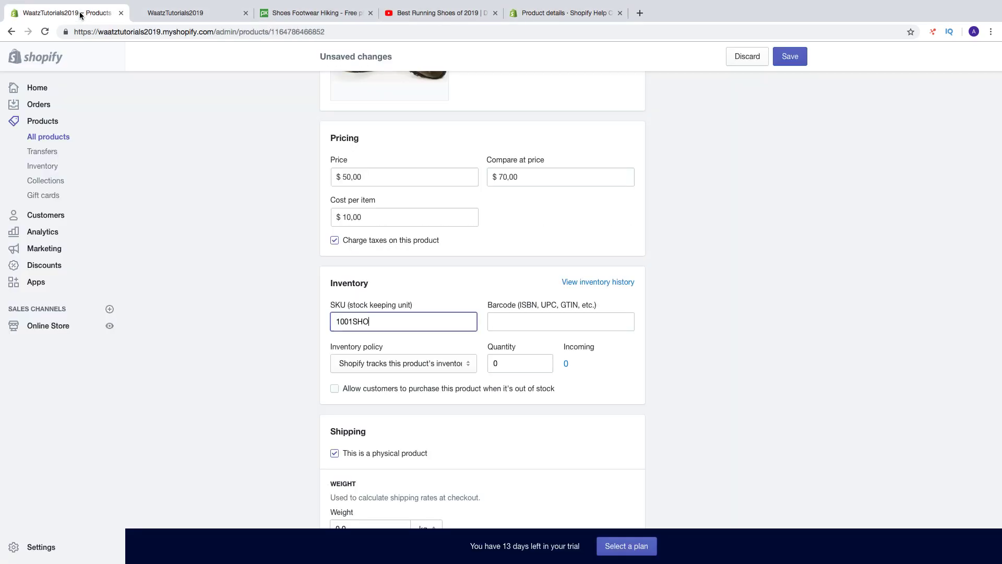
{"action": "left_click", "coordinate": [78, 13]}
{"action": "left_click", "coordinate": [541, 21]}
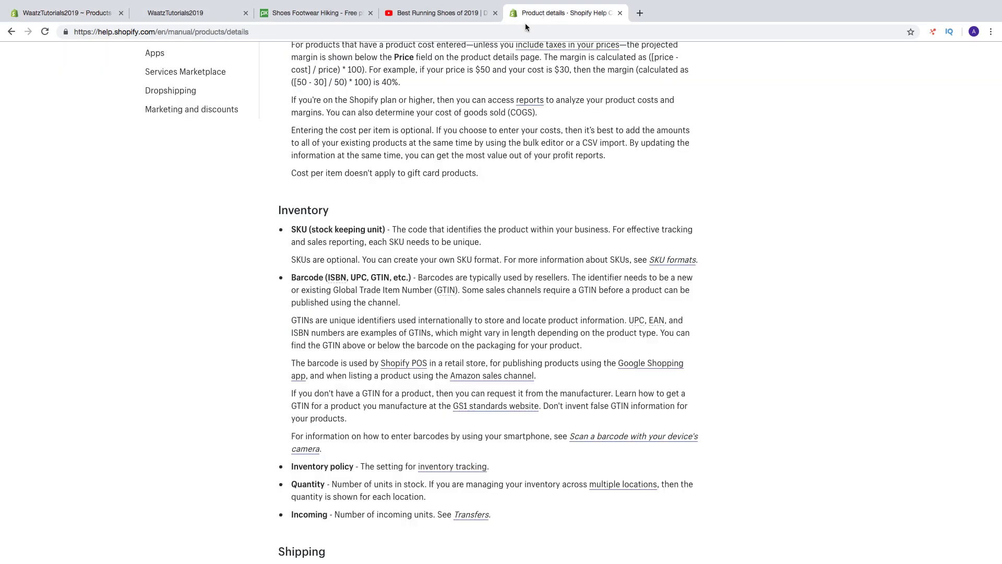
{"action": "scroll", "coordinate": [309, 271], "scroll_direction": "down", "scroll_amount": 2}
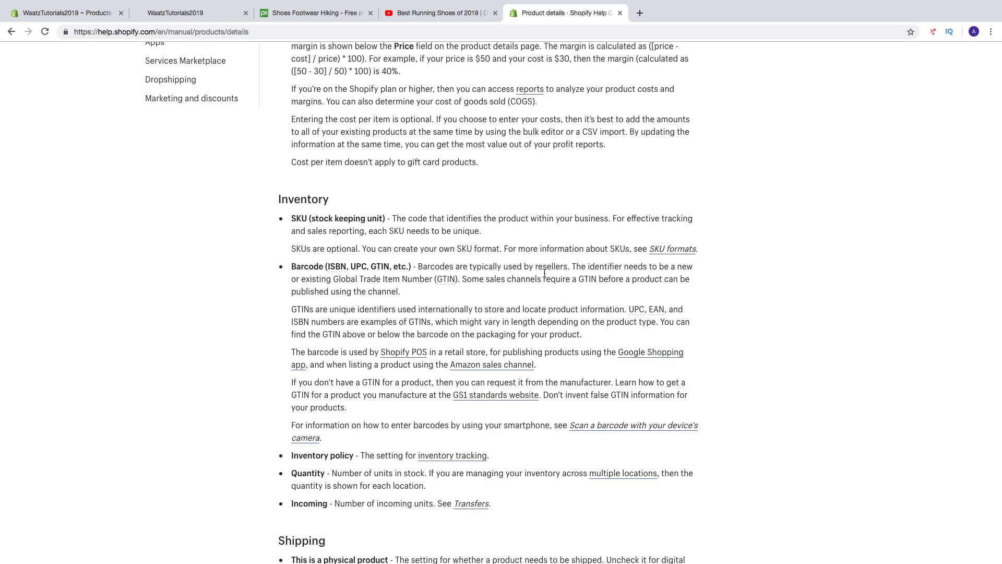
{"action": "left_click", "coordinate": [88, 13]}
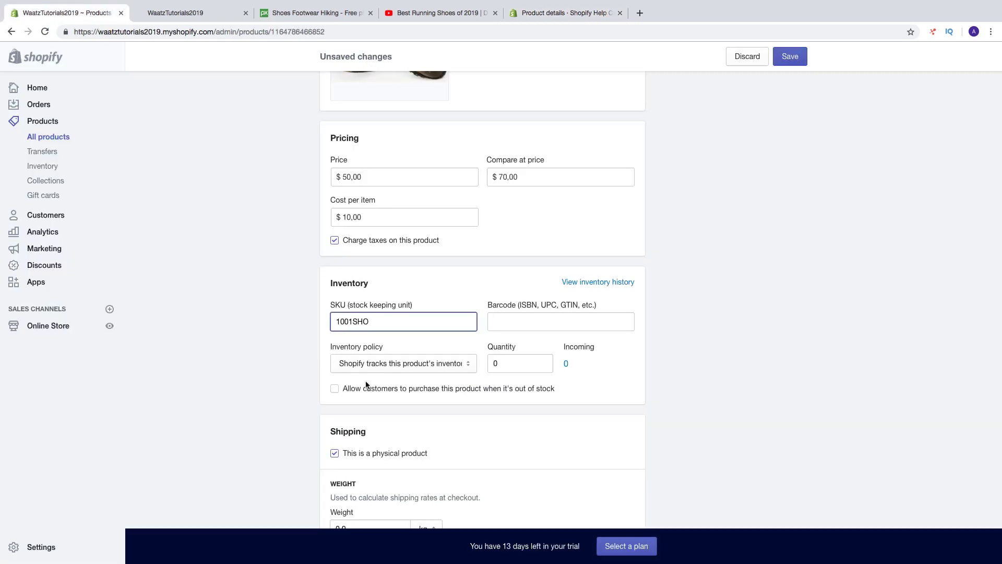
Keep Shopify tracking the inventory and set the stock quantity to 100
{"action": "scroll", "coordinate": [366, 385], "scroll_direction": "down", "scroll_amount": 2}
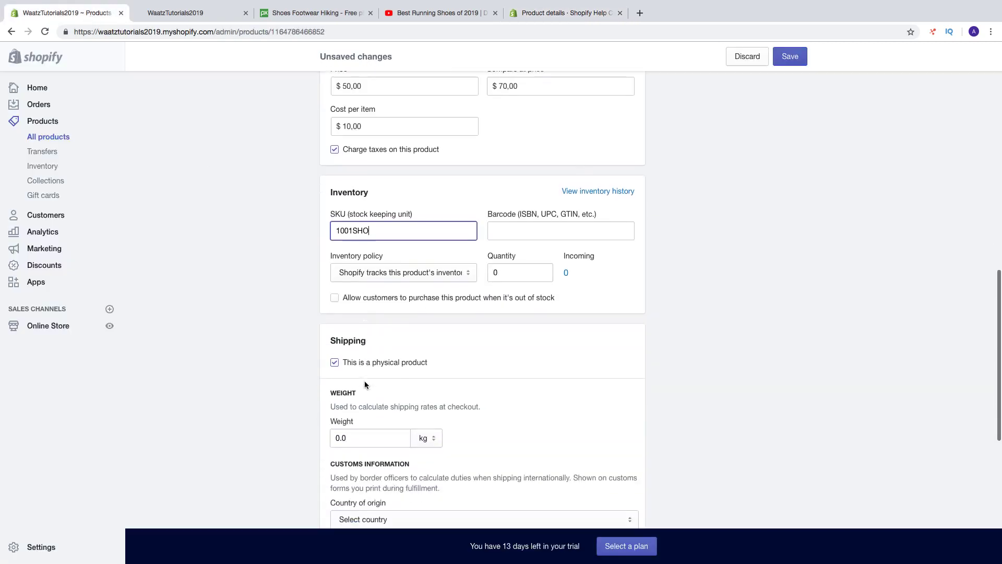
{"action": "left_click", "coordinate": [385, 268]}
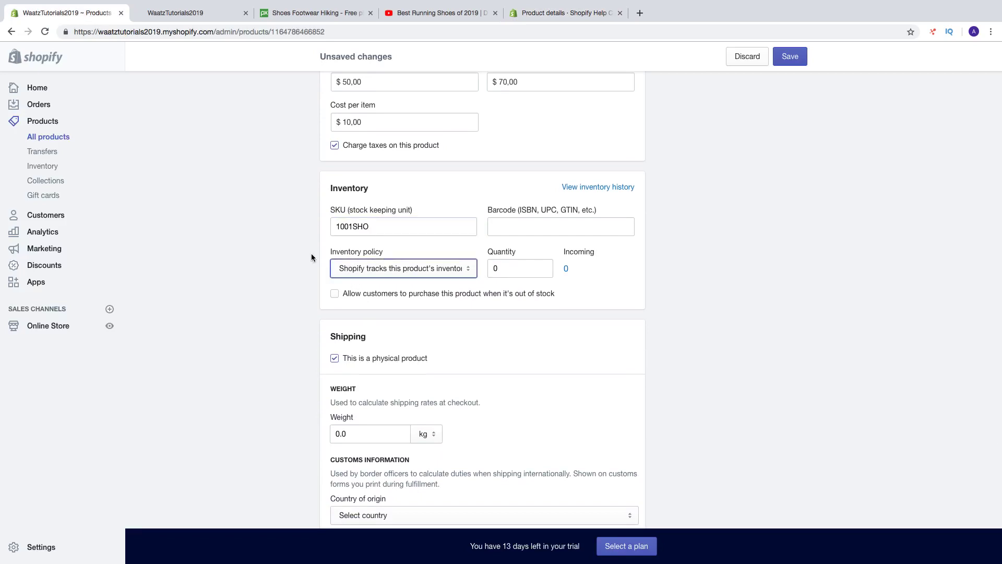
{"action": "left_click", "coordinate": [366, 268]}
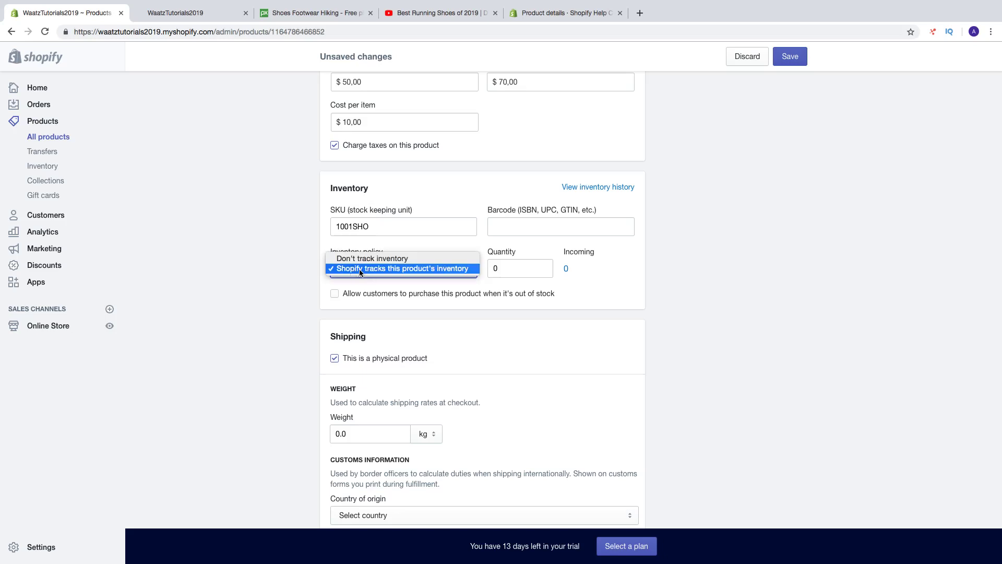
{"action": "left_click", "coordinate": [443, 269]}
{"action": "left_click", "coordinate": [495, 267]}
{"action": "key", "text": "BackSpace"}
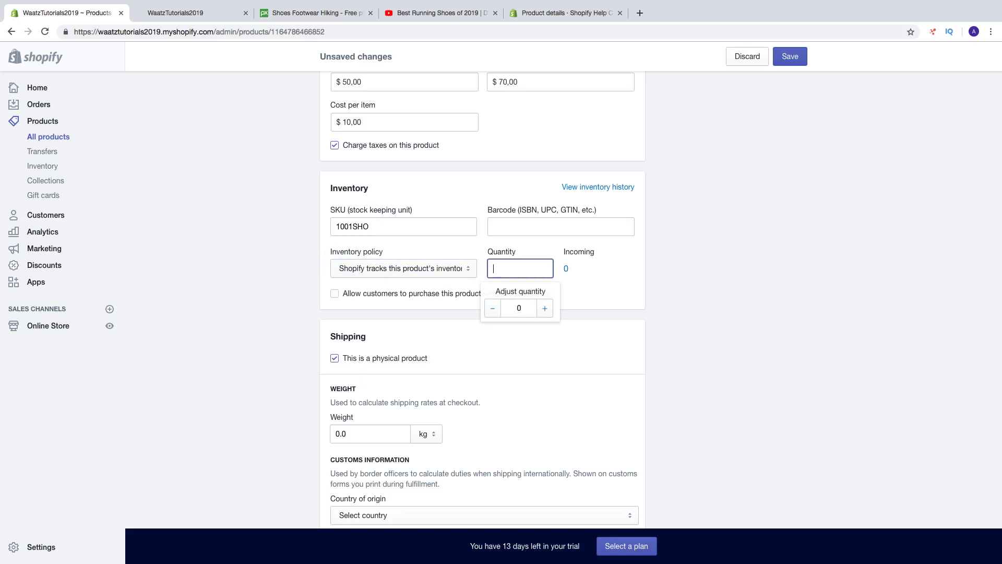
{"action": "type", "text": "100"}
{"action": "left_click", "coordinate": [646, 286]}
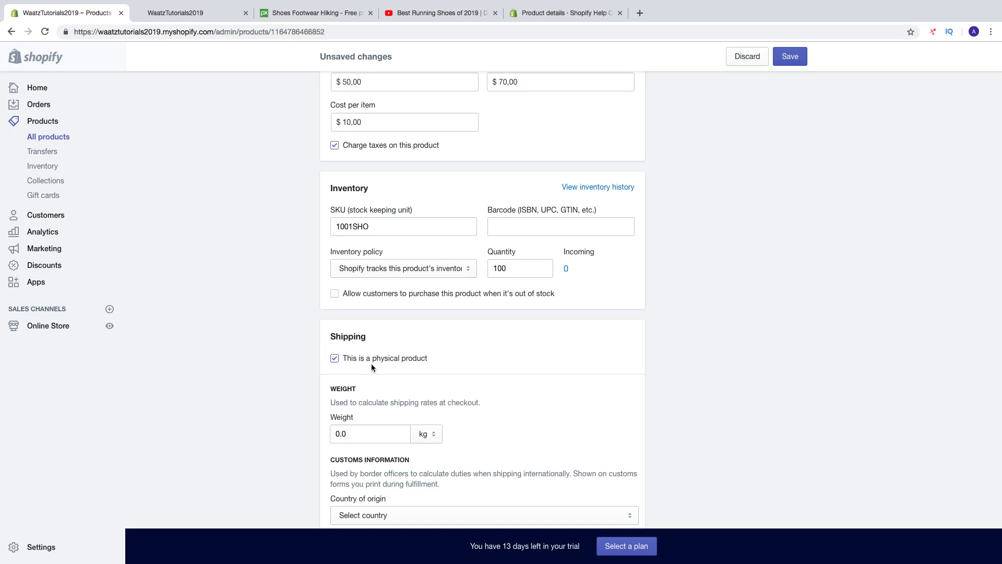
{"action": "scroll", "coordinate": [371, 363], "scroll_direction": "down", "scroll_amount": 2}
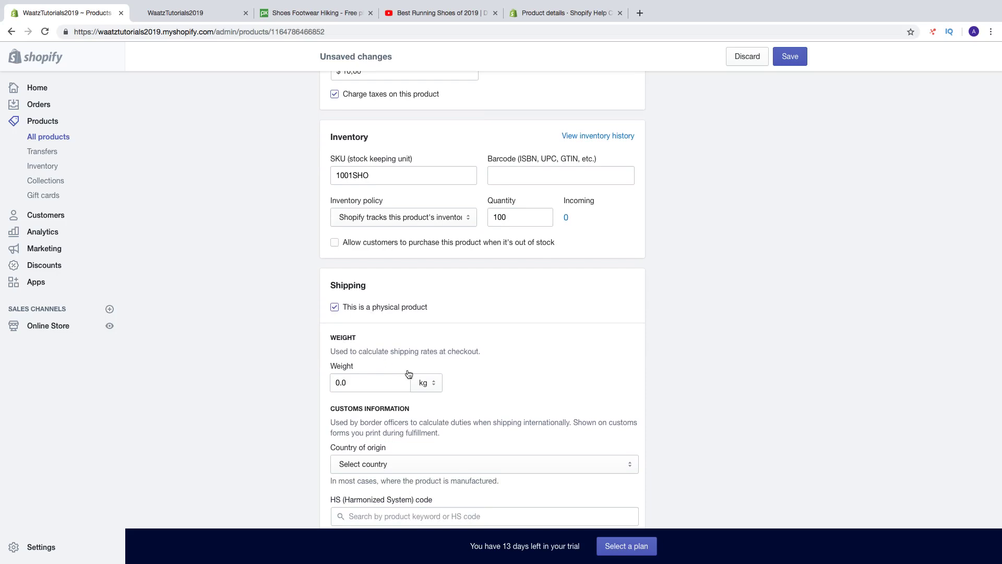
Set the product weight to 0.3 kg
{"action": "left_click", "coordinate": [351, 382]}
{"action": "type", "text": "3"}
{"action": "left_click", "coordinate": [425, 382]}
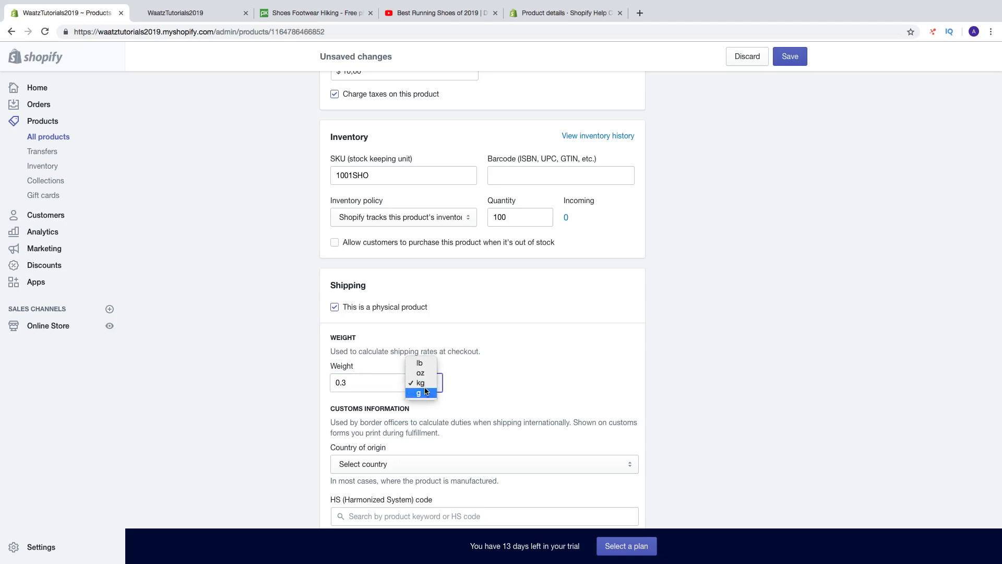
{"action": "left_click", "coordinate": [426, 384]}
{"action": "scroll", "coordinate": [396, 391], "scroll_direction": "down", "scroll_amount": 5}
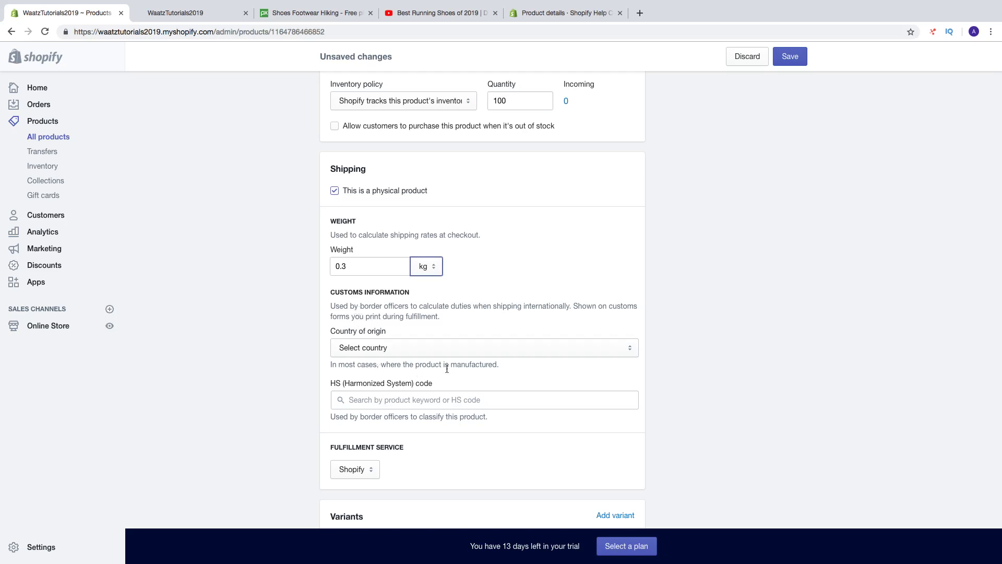
Choose China as the country of origin
{"action": "left_click", "coordinate": [446, 348]}
{"action": "scroll", "coordinate": [449, 375], "scroll_direction": "down", "scroll_amount": 10}
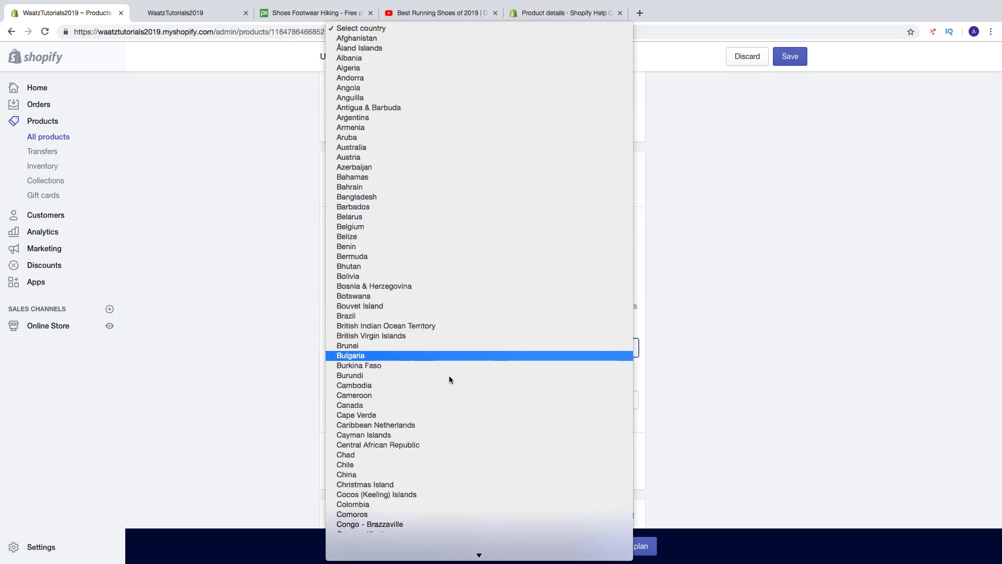
{"action": "scroll", "coordinate": [449, 379], "scroll_direction": "down", "scroll_amount": 1}
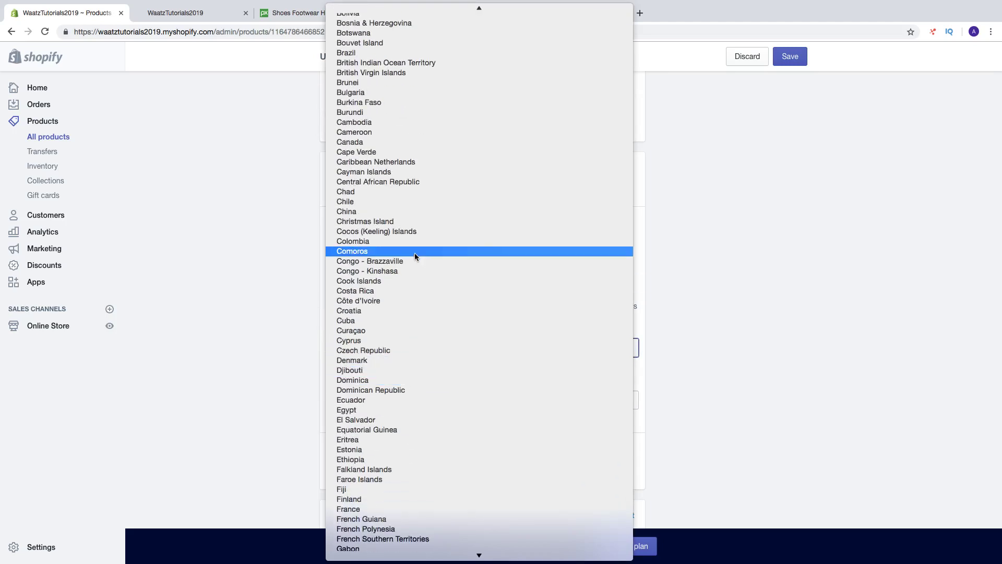
{"action": "left_click", "coordinate": [415, 213]}
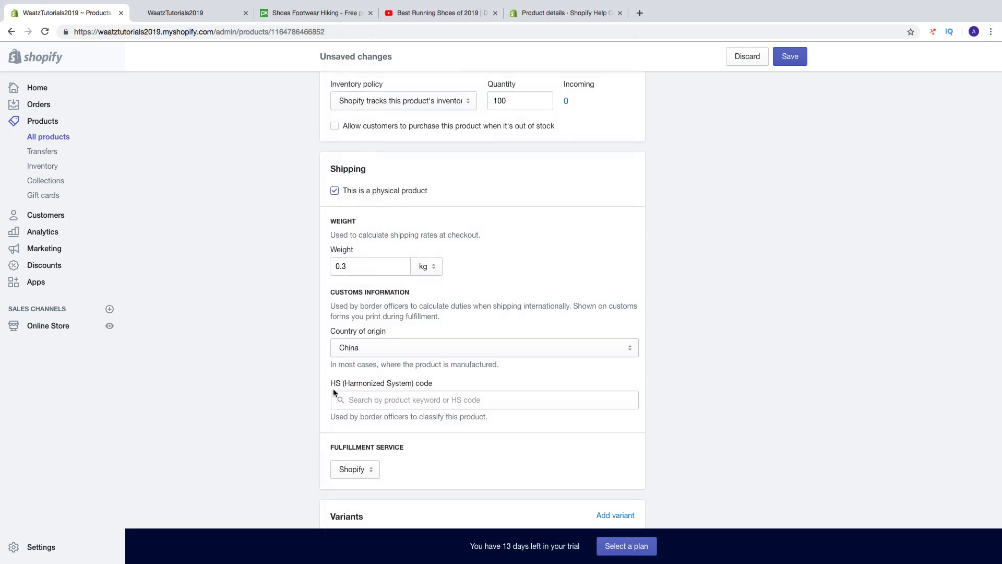
Scroll the Product details help article to Shipping and highlight the HS tariff code explanation
{"action": "left_click", "coordinate": [556, 14]}
{"action": "scroll", "coordinate": [399, 318], "scroll_direction": "down", "scroll_amount": 6}
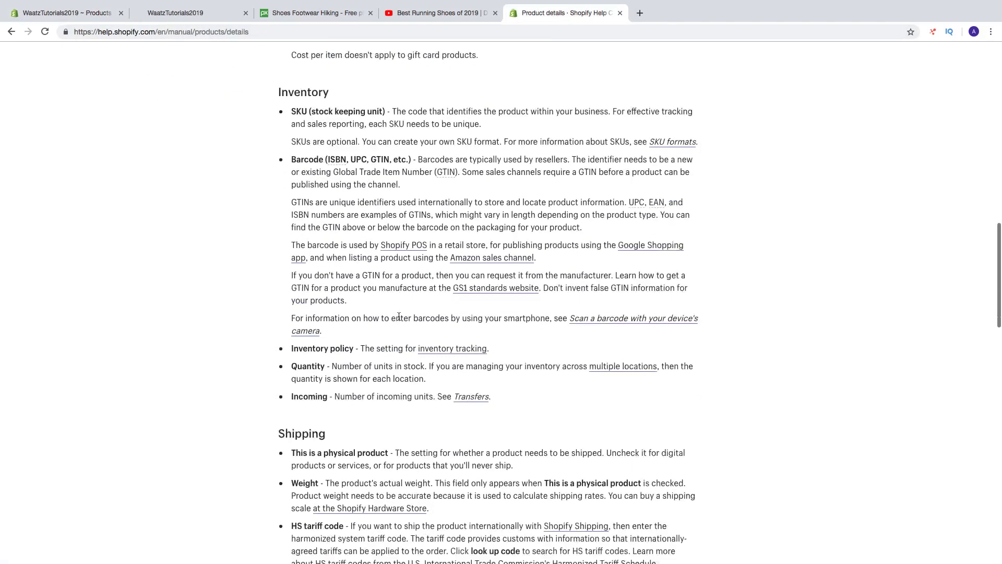
{"action": "scroll", "coordinate": [399, 319], "scroll_direction": "down", "scroll_amount": 2}
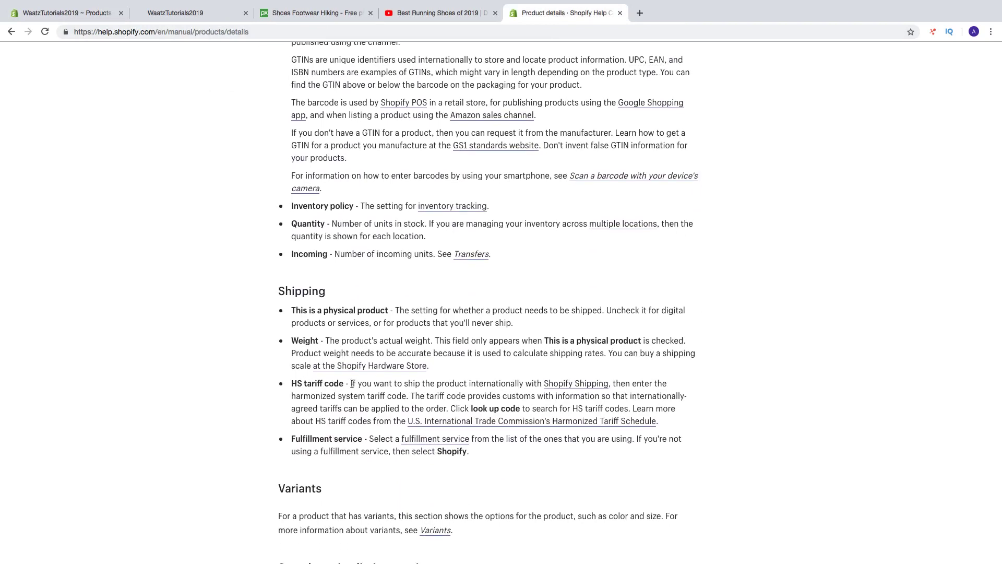
{"action": "left_click_drag", "start_coordinate": [351, 384], "coordinate": [609, 385]}
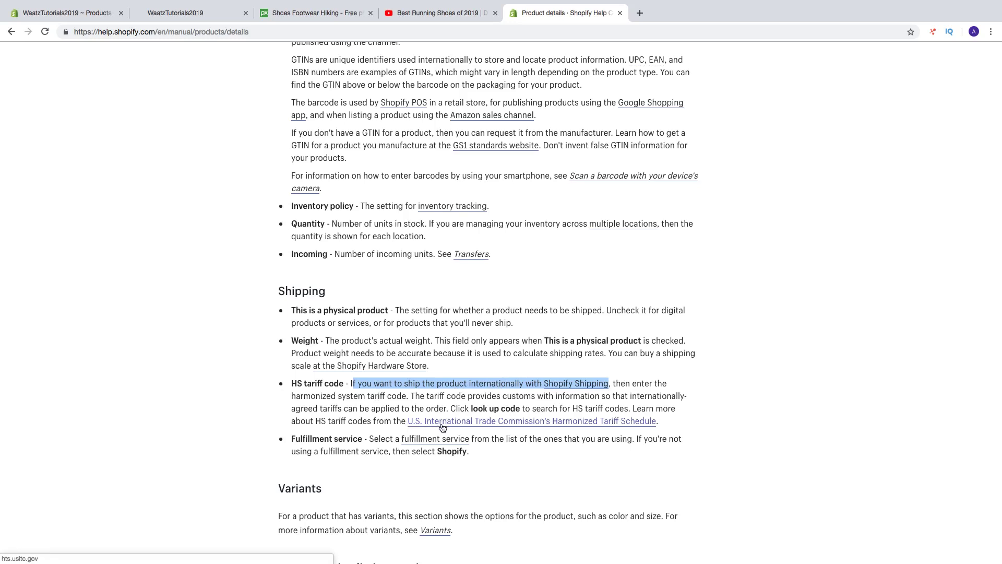
Back in the product, keep Shopify as the fulfillment service
{"action": "left_click", "coordinate": [47, 15]}
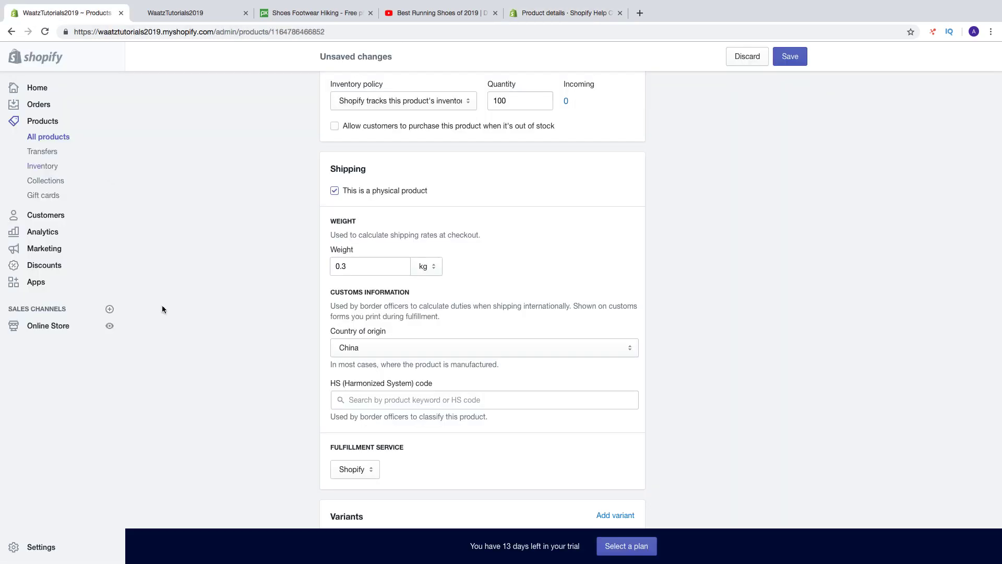
{"action": "scroll", "coordinate": [274, 396], "scroll_direction": "down", "scroll_amount": 4}
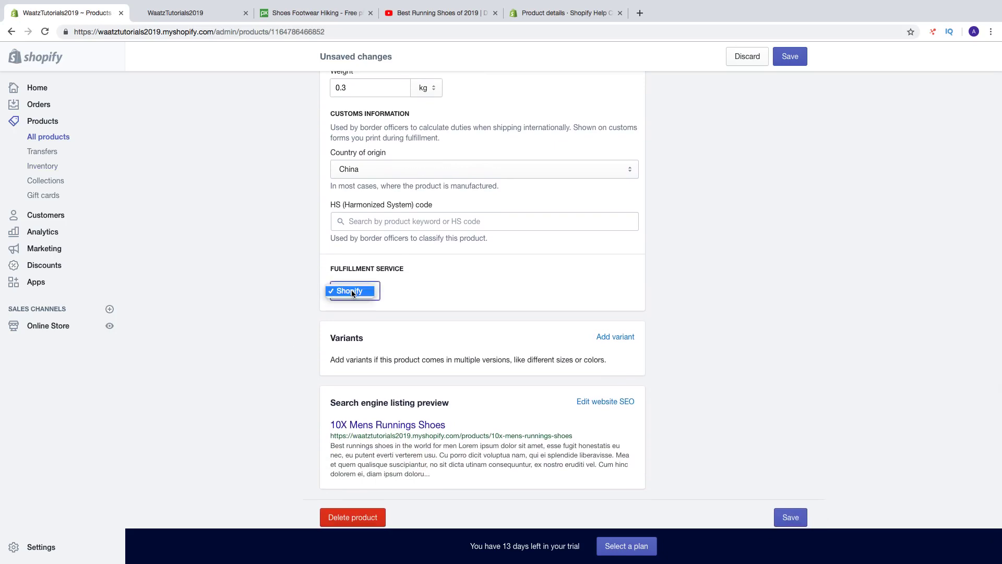
{"action": "left_click", "coordinate": [352, 293]}
{"action": "scroll", "coordinate": [307, 328], "scroll_direction": "down", "scroll_amount": 1}
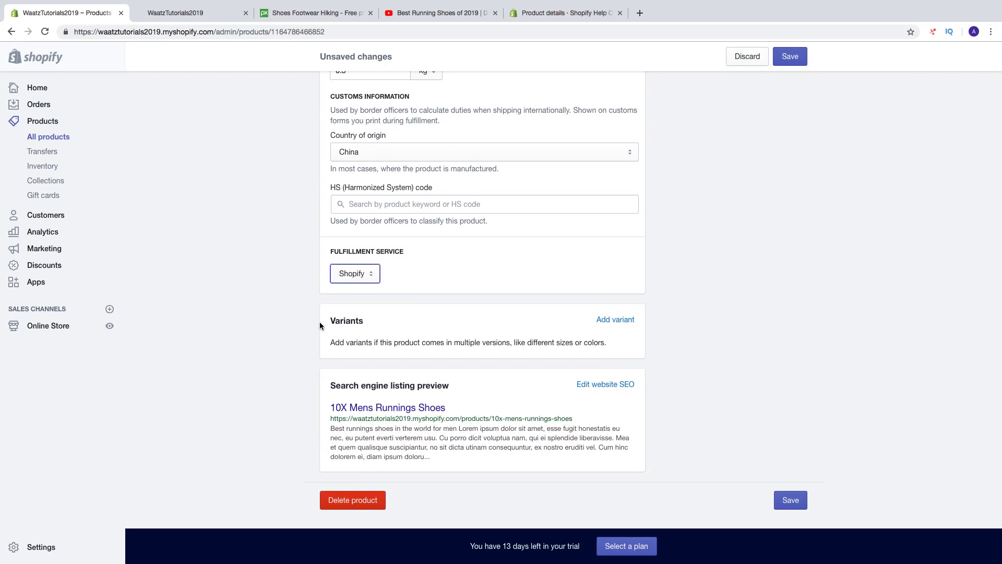
Add a Size option with values 11, 12 and 13
{"action": "left_click", "coordinate": [614, 320]}
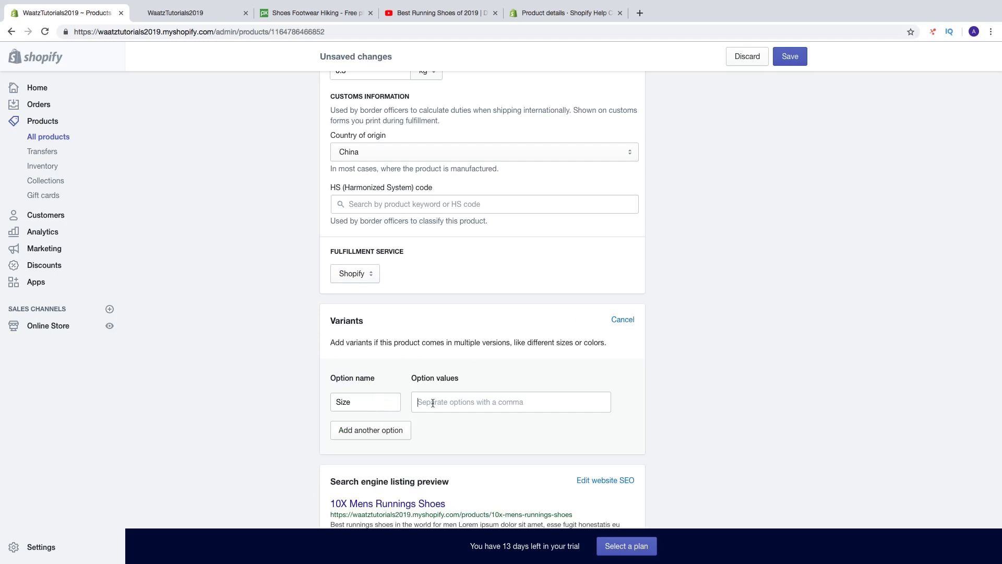
{"action": "type", "text": "11"}
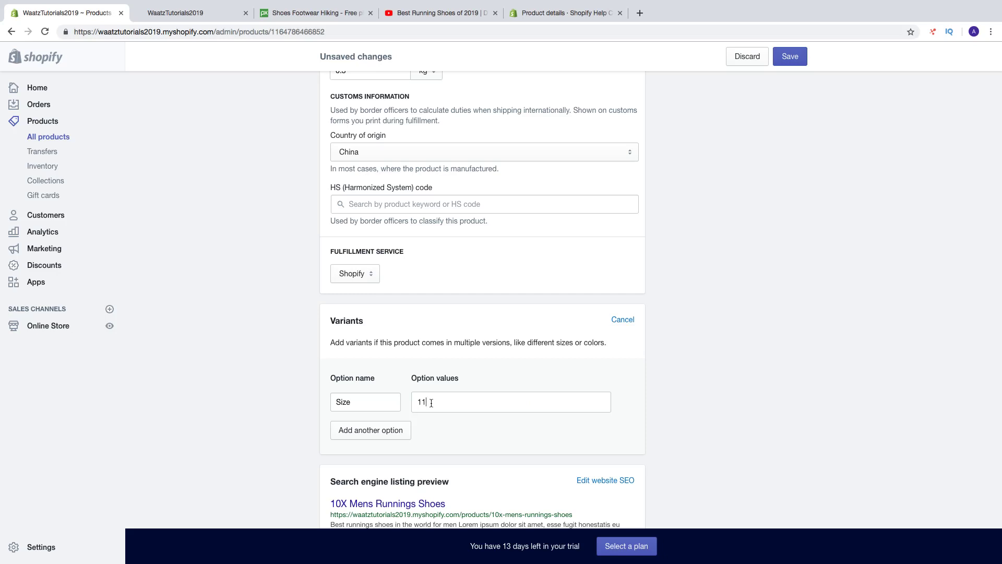
{"action": "key", "text": "Return"}
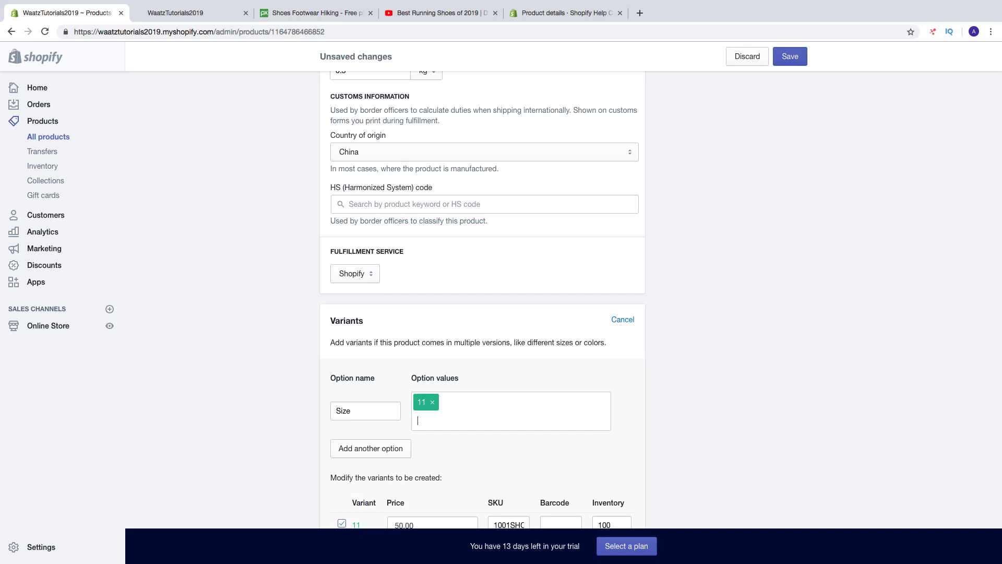
{"action": "type", "text": "12"}
{"action": "key", "text": "Return"}
{"action": "type", "text": "13"}
{"action": "key", "text": "Return"}
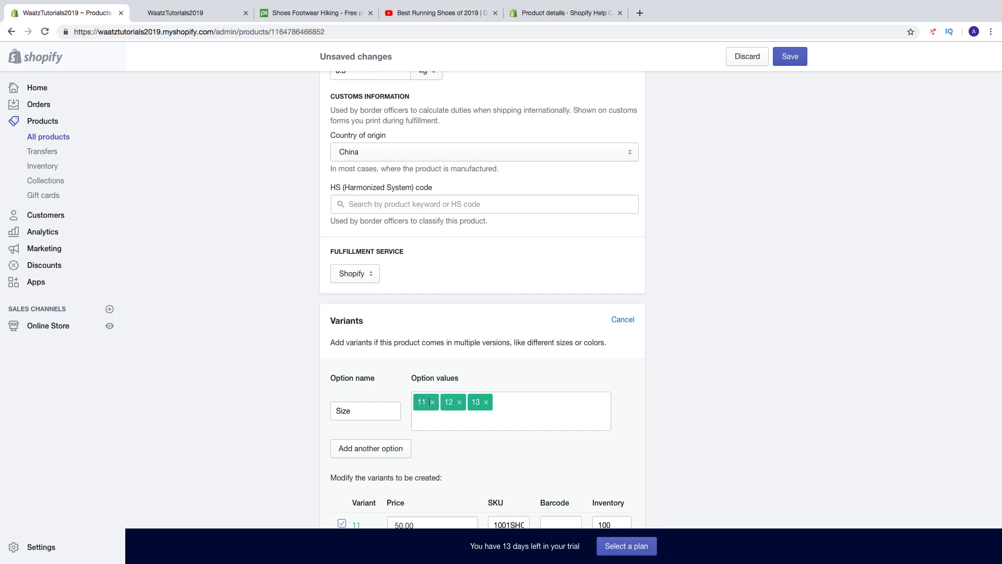
{"action": "scroll", "coordinate": [474, 448], "scroll_direction": "down", "scroll_amount": 2}
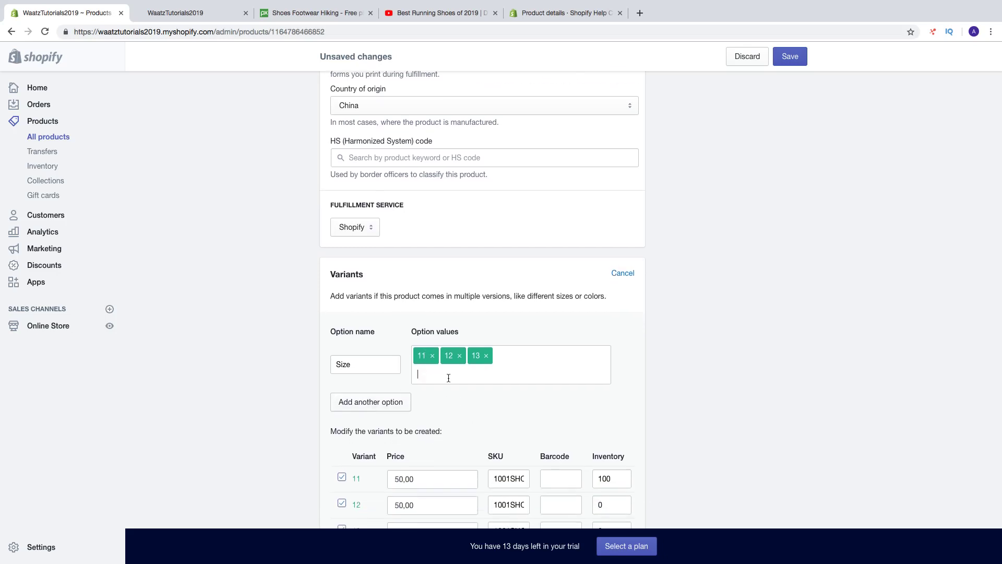
Add a Color option with values Blue and Red
{"action": "left_click", "coordinate": [365, 402]}
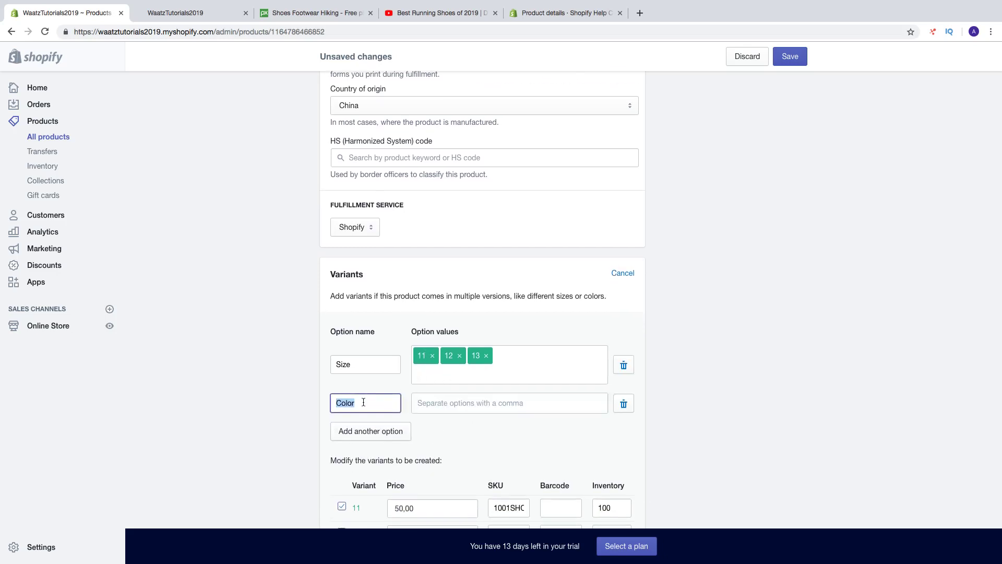
{"action": "left_click", "coordinate": [424, 402]}
{"action": "type", "text": "B"}
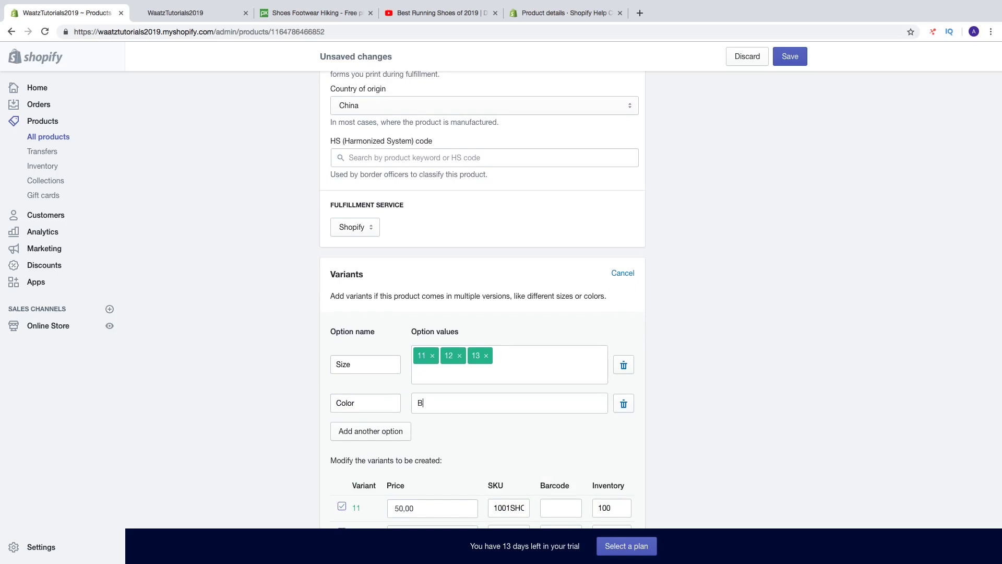
{"action": "type", "text": "lue"}
{"action": "type", "text": ","}
{"action": "type", "text": "Red"}
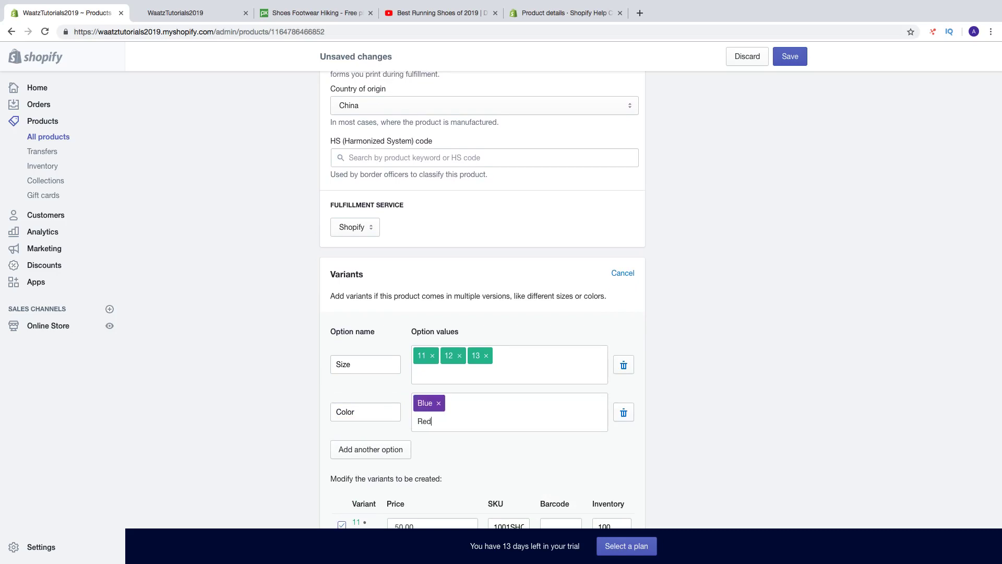
{"action": "type", "text": ","}
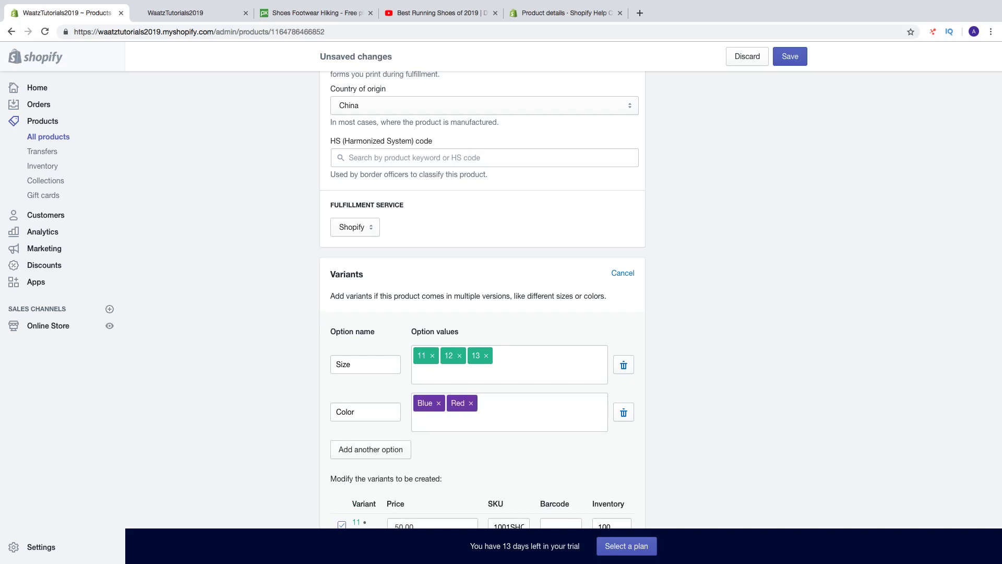
Price the size 12 Blue and Red variants at 55,00 and the size 13 variants at 60,00
{"action": "scroll", "coordinate": [415, 280], "scroll_direction": "down", "scroll_amount": 4}
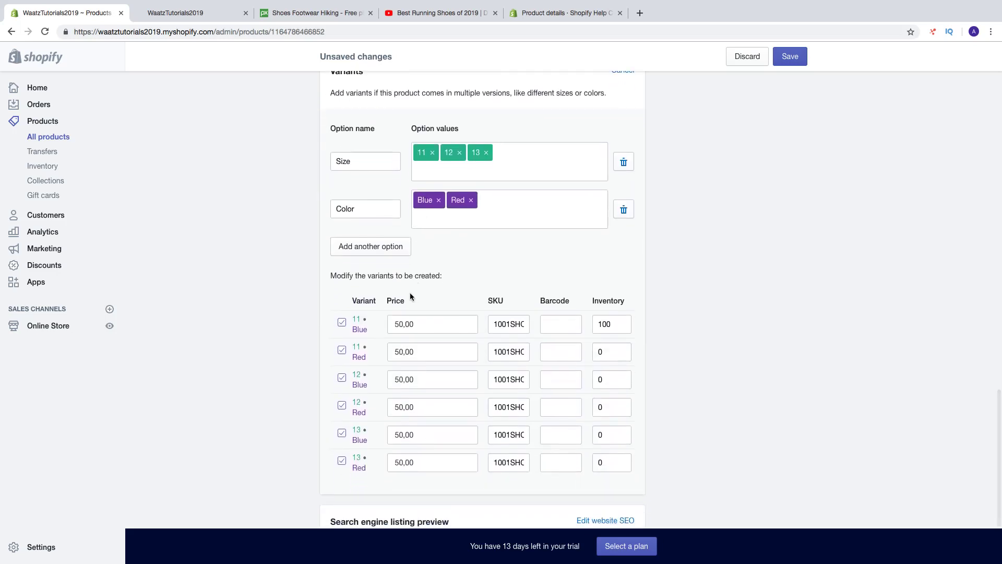
{"action": "scroll", "coordinate": [382, 304], "scroll_direction": "up", "scroll_amount": 1}
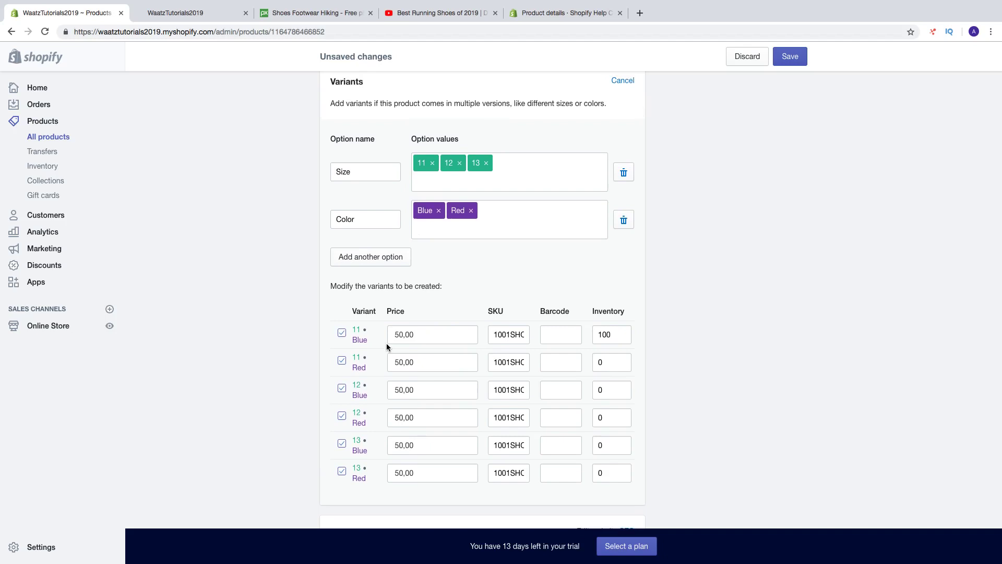
{"action": "left_click", "coordinate": [403, 389]}
{"action": "key", "text": "BackSpace"}
{"action": "type", "text": "5"}
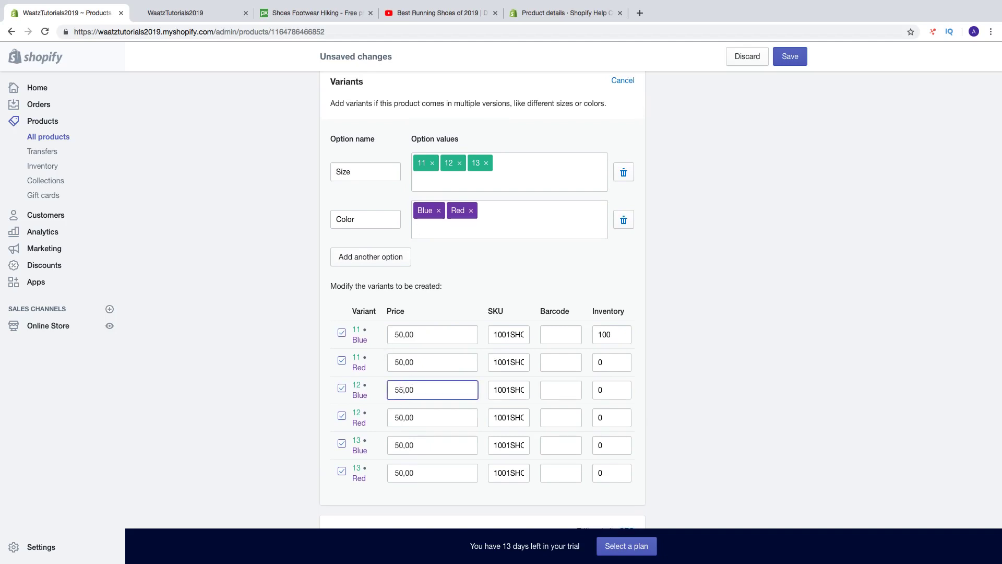
{"action": "left_click", "coordinate": [413, 443]}
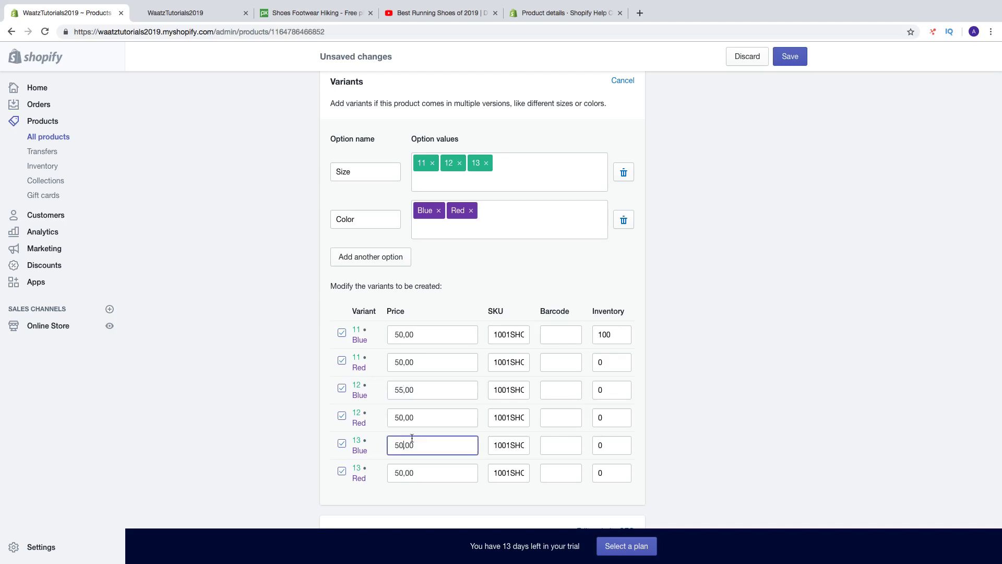
{"action": "key", "text": "BackSpace"}
{"action": "key", "text": "BackSpace"}
{"action": "type", "text": "60"}
{"action": "left_click", "coordinate": [406, 471]}
{"action": "key", "text": "BackSpace"}
{"action": "key", "text": "BackSpace"}
{"action": "key", "text": "BackSpace"}
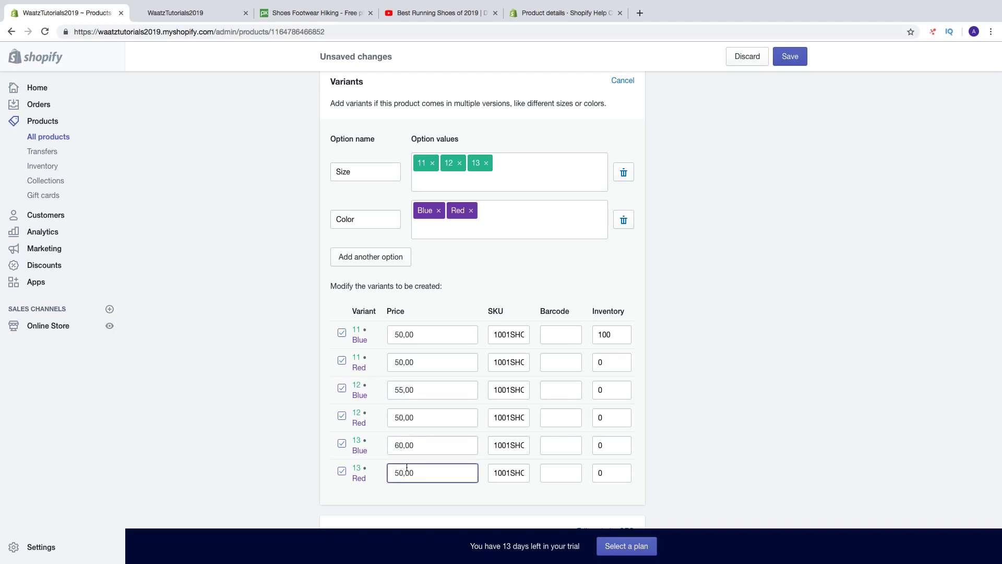
{"action": "type", "text": "60"}
{"action": "left_click", "coordinate": [404, 419]}
{"action": "key", "text": "BackSpace"}
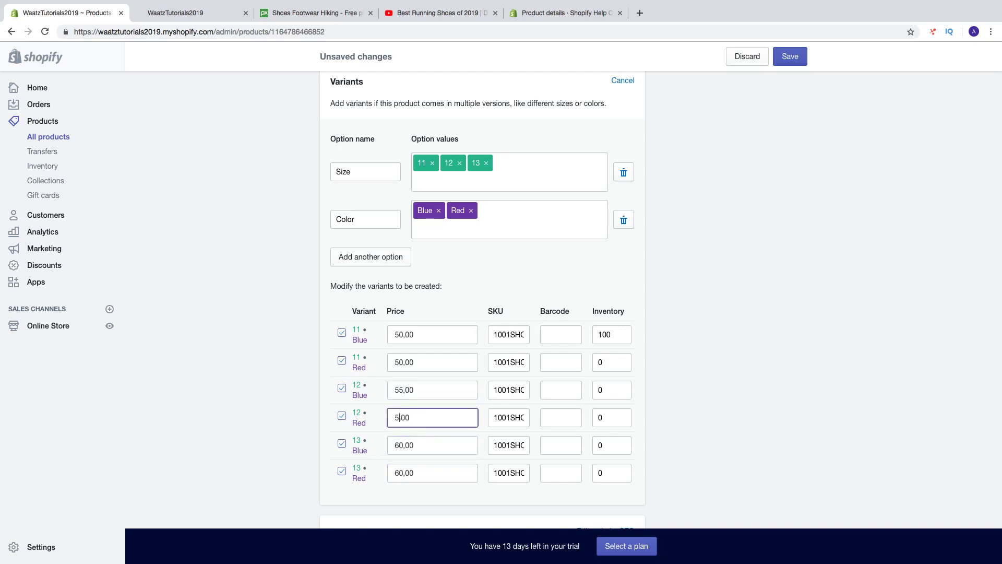
{"action": "type", "text": "5"}
Set the six variants' stock to 20, 30, 10, 50, 60 and 20 units
{"action": "double_click", "coordinate": [618, 329]}
{"action": "key", "text": "BackSpace"}
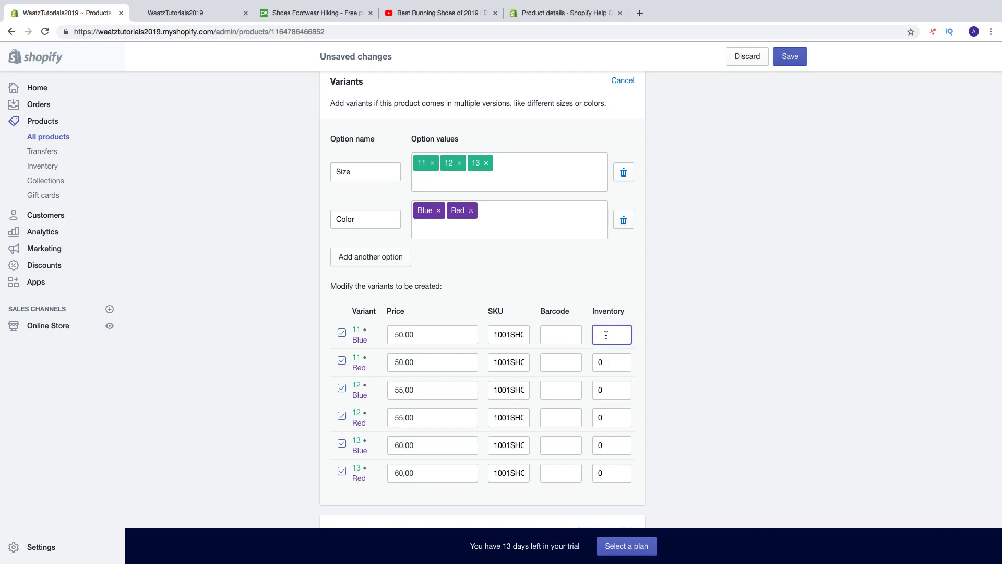
{"action": "type", "text": "20"}
{"action": "double_click", "coordinate": [600, 362]}
{"action": "double_click", "coordinate": [606, 389]}
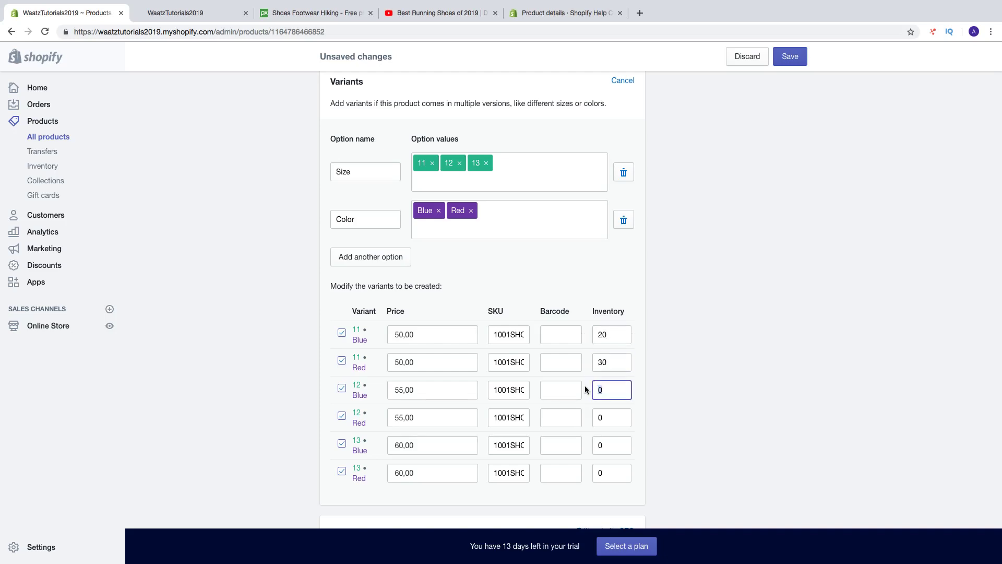
{"action": "type", "text": "10"}
{"action": "double_click", "coordinate": [612, 418]}
{"action": "type", "text": "50"}
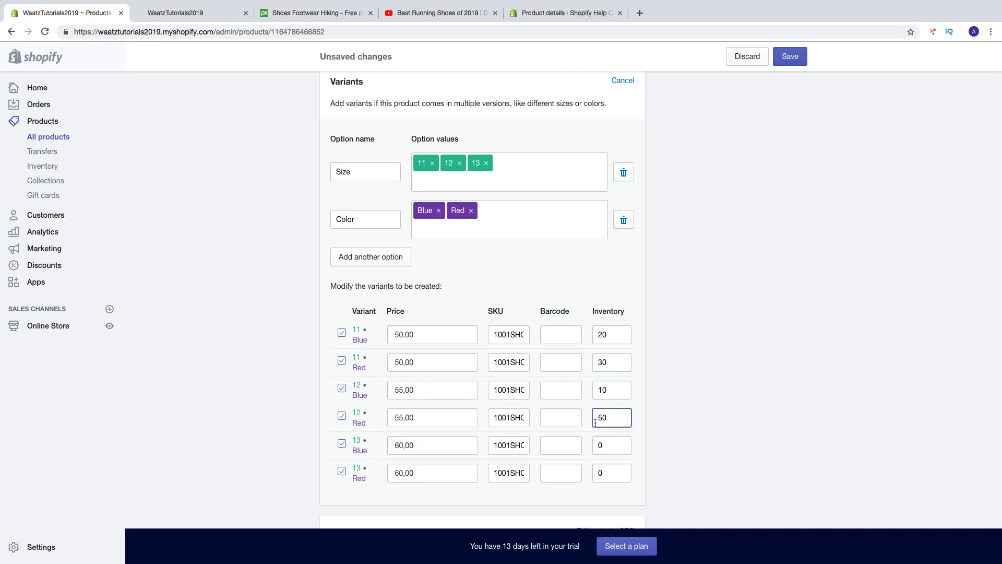
{"action": "double_click", "coordinate": [599, 443]}
{"action": "type", "text": "60"}
{"action": "double_click", "coordinate": [609, 473]}
{"action": "type", "text": "20"}
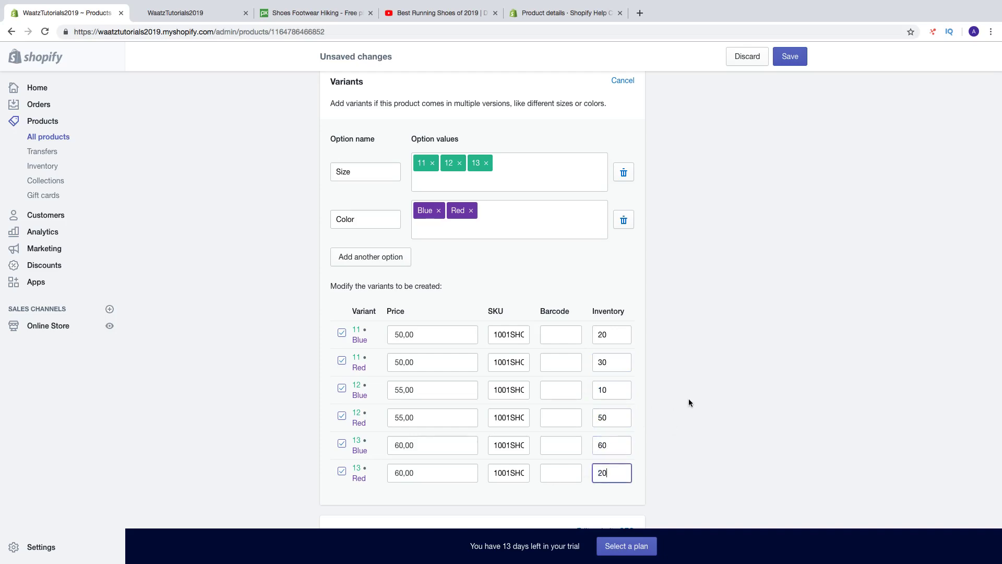
{"action": "scroll", "coordinate": [689, 401], "scroll_direction": "down", "scroll_amount": 3}
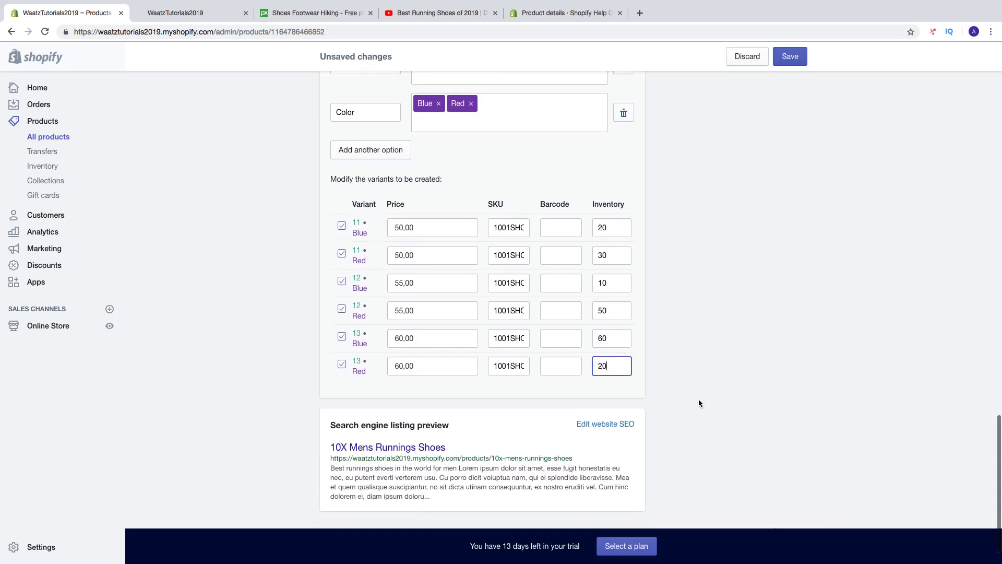
Expand the search engine listing to reveal page title, meta description and URL handle fields
{"action": "scroll", "coordinate": [699, 403], "scroll_direction": "down", "scroll_amount": 1}
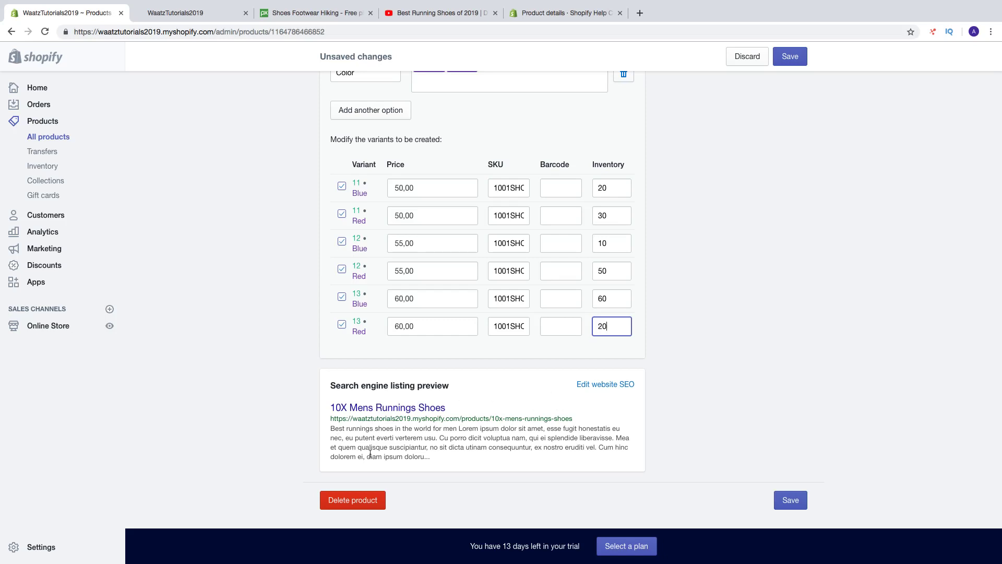
{"action": "left_click", "coordinate": [593, 389]}
{"action": "scroll", "coordinate": [518, 385], "scroll_direction": "down", "scroll_amount": 2}
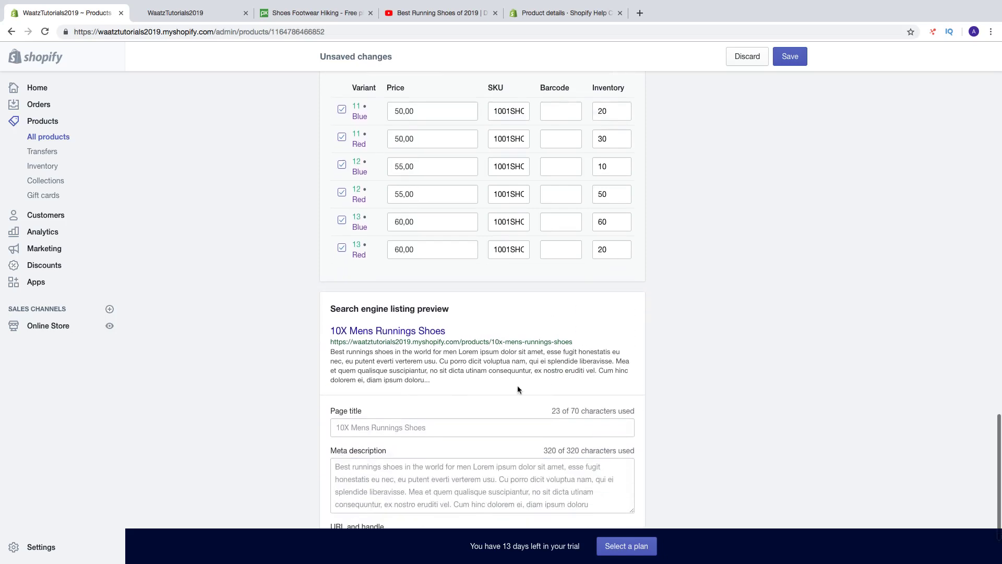
{"action": "scroll", "coordinate": [371, 381], "scroll_direction": "down", "scroll_amount": 2}
{"action": "scroll", "coordinate": [365, 372], "scroll_direction": "down", "scroll_amount": 1}
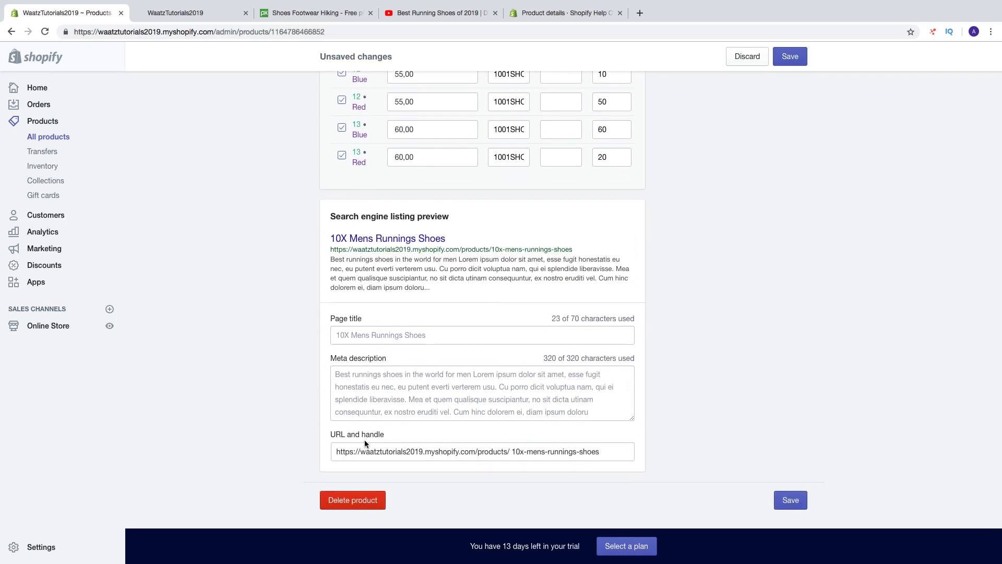
{"action": "scroll", "coordinate": [381, 438], "scroll_direction": "up", "scroll_amount": 9}
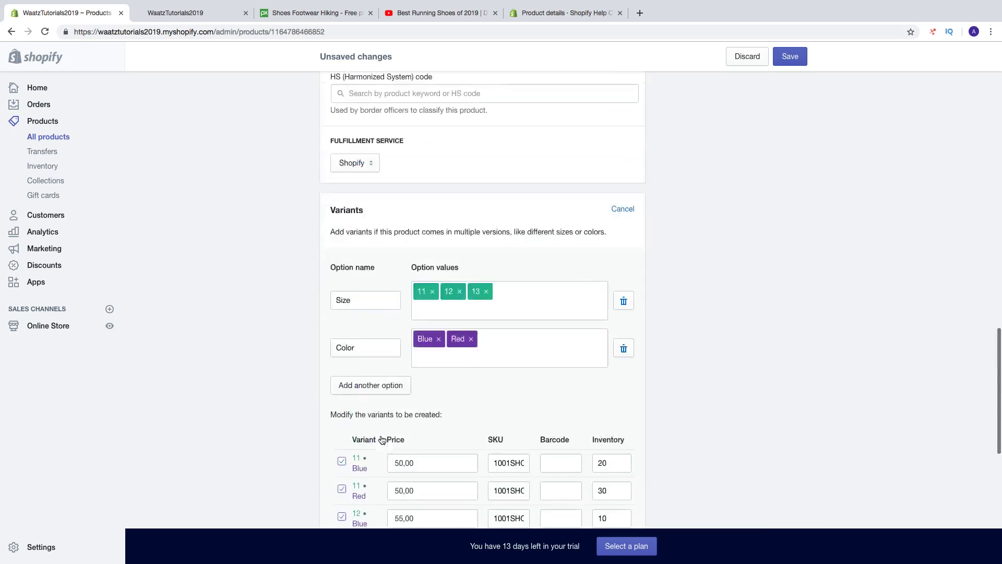
{"action": "scroll", "coordinate": [382, 440], "scroll_direction": "up", "scroll_amount": 15}
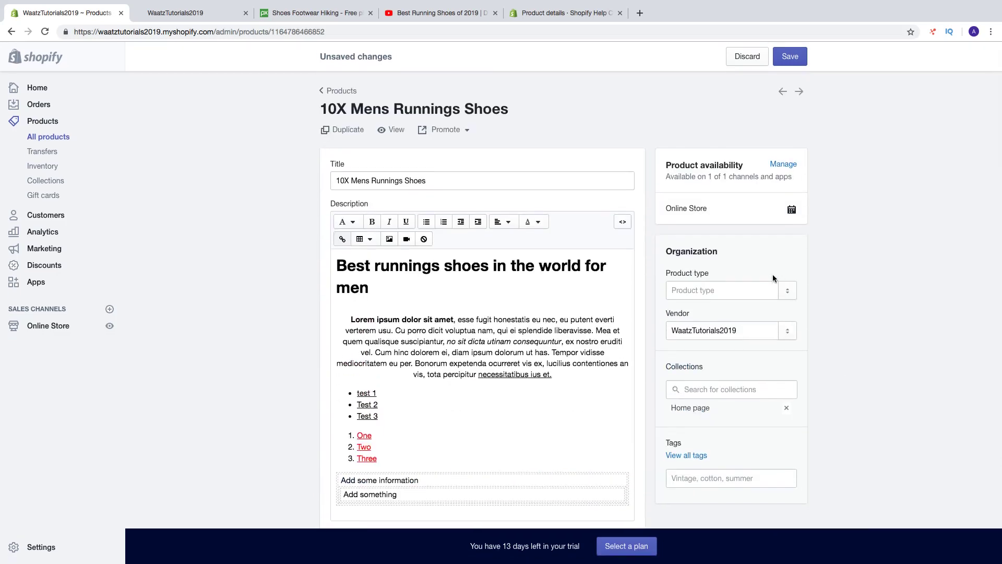
Set the product type to a new 'Running Shoes' type
{"action": "left_click", "coordinate": [713, 291]}
{"action": "type", "text": "Runnins"}
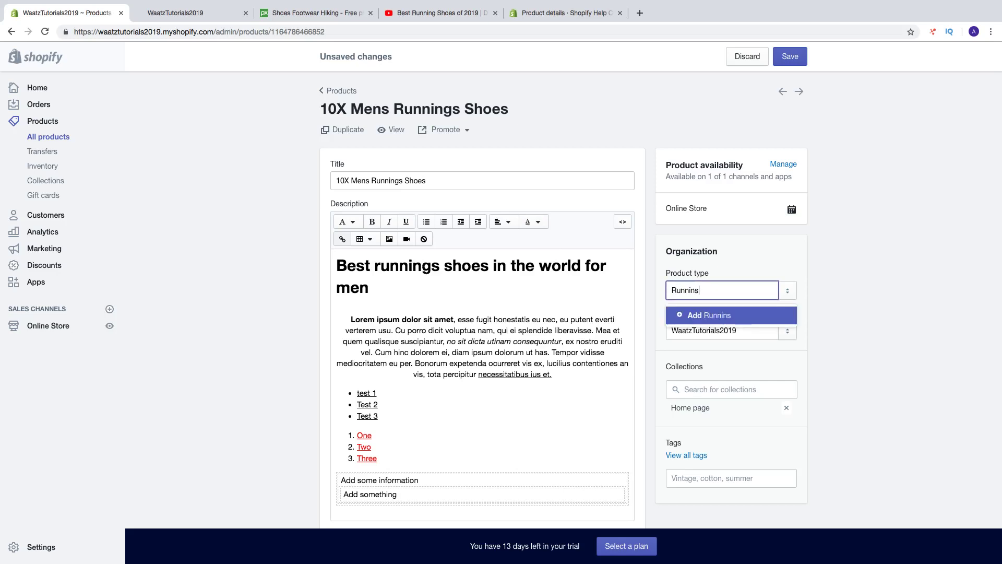
{"action": "key", "text": "BackSpace"}
{"action": "type", "text": "g Shoes"}
{"action": "left_click", "coordinate": [696, 316]}
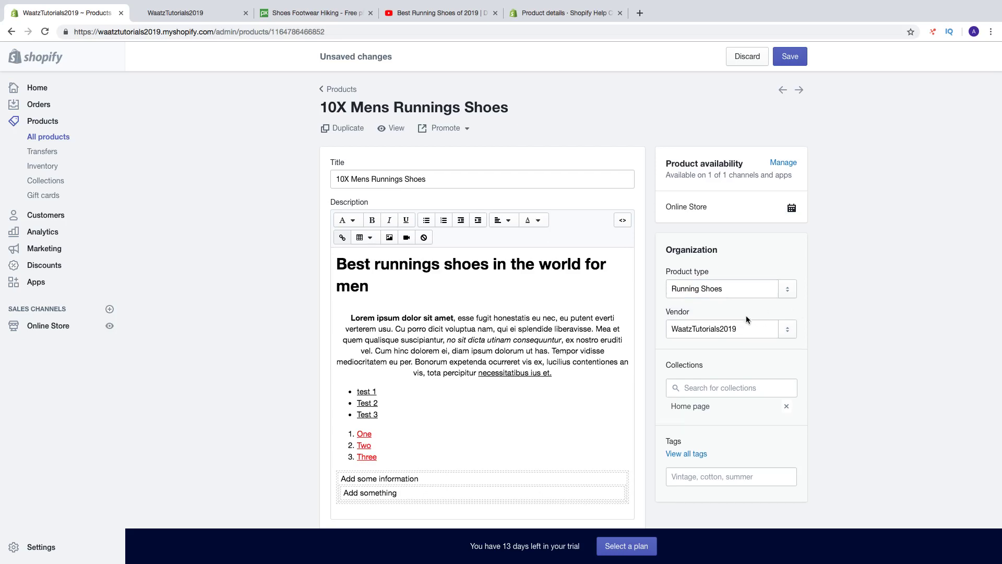
Add the product to the Running Shoes collection alongside Home page
{"action": "scroll", "coordinate": [746, 315], "scroll_direction": "down", "scroll_amount": 1}
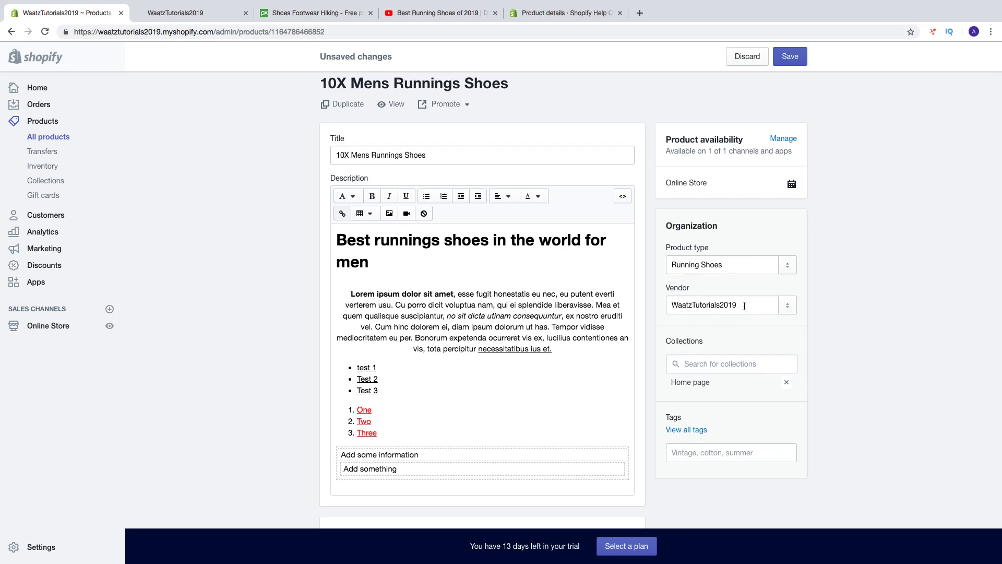
{"action": "scroll", "coordinate": [725, 305], "scroll_direction": "down", "scroll_amount": 1}
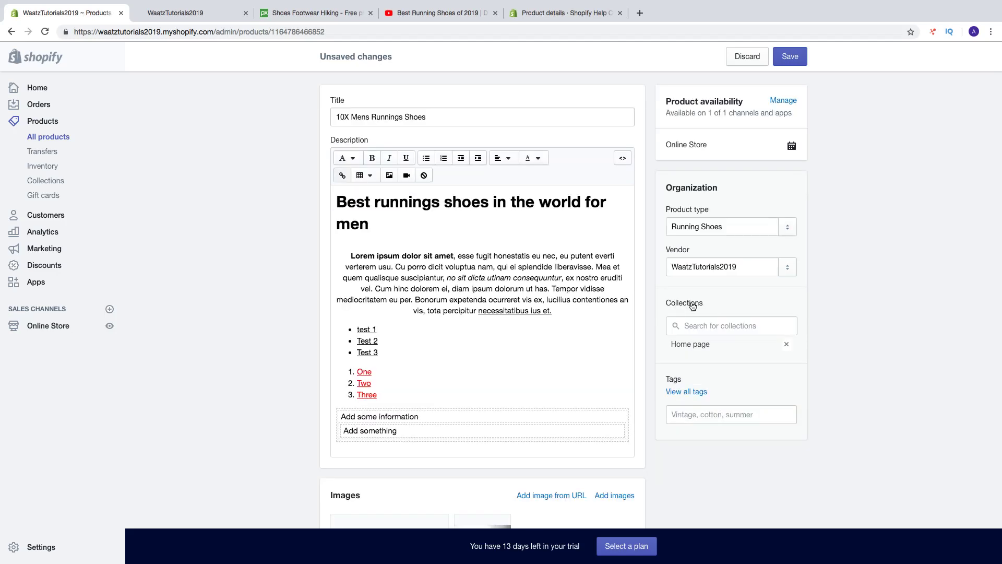
{"action": "left_click", "coordinate": [697, 321]}
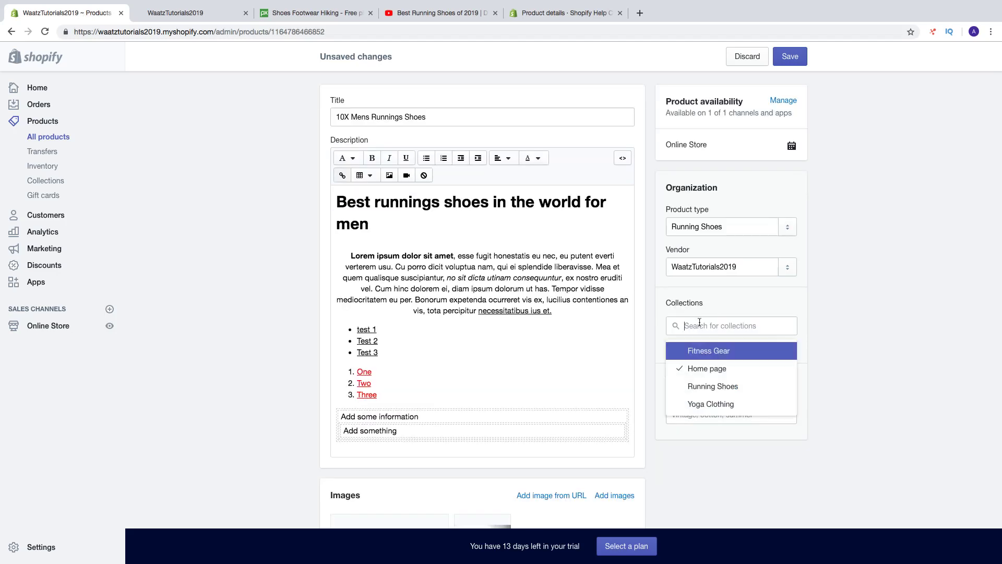
{"action": "left_click", "coordinate": [702, 387]}
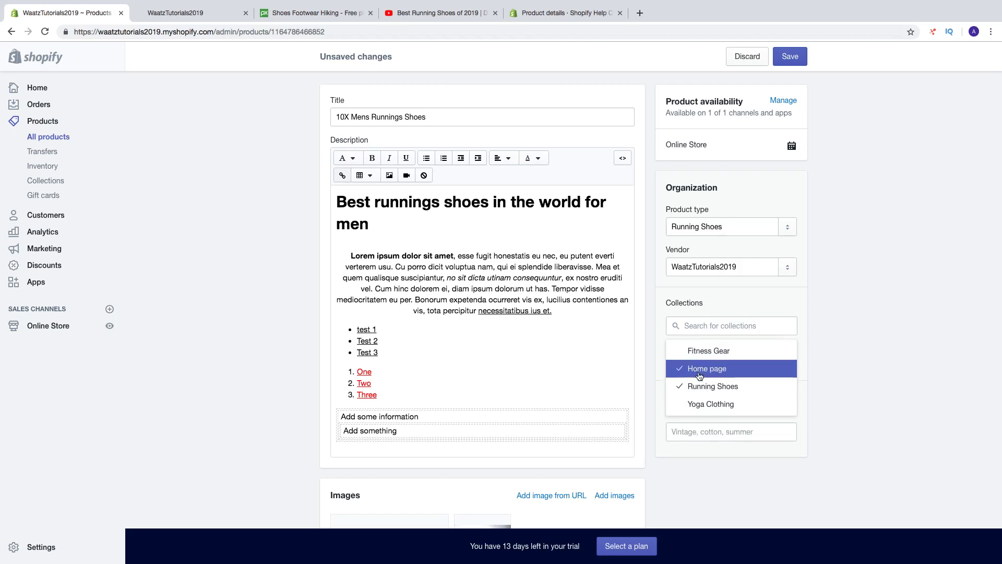
{"action": "left_click", "coordinate": [928, 360]}
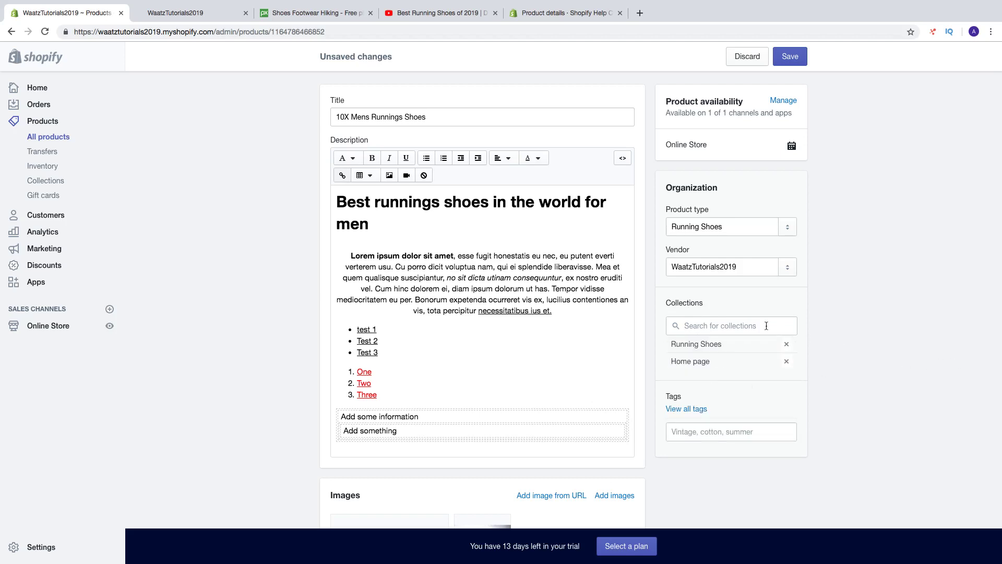
Tag the product 'Running Shoes'
{"action": "scroll", "coordinate": [894, 382], "scroll_direction": "down", "scroll_amount": 1}
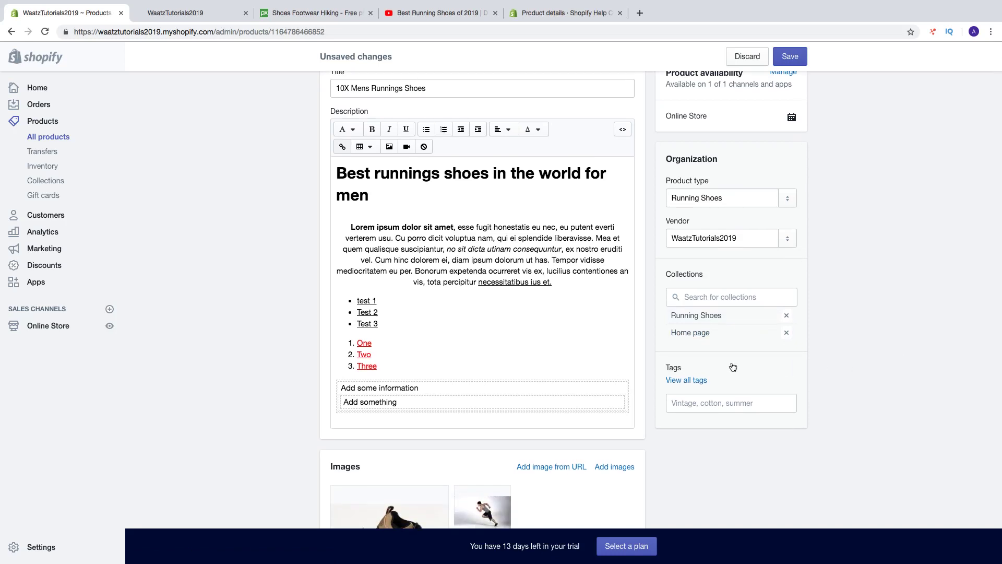
{"action": "left_click", "coordinate": [679, 402]}
{"action": "type", "text": "R"}
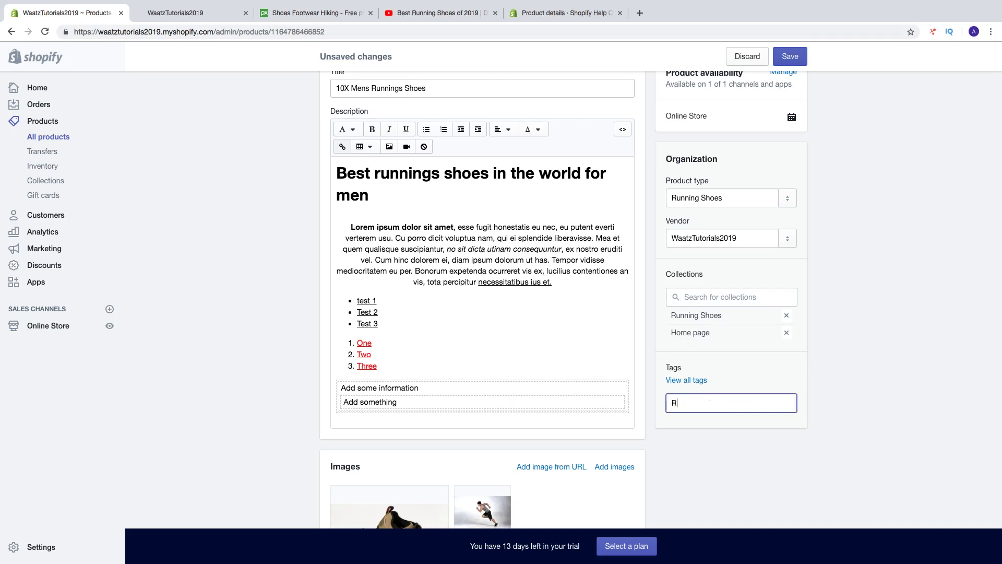
{"action": "type", "text": "unning Shoes"}
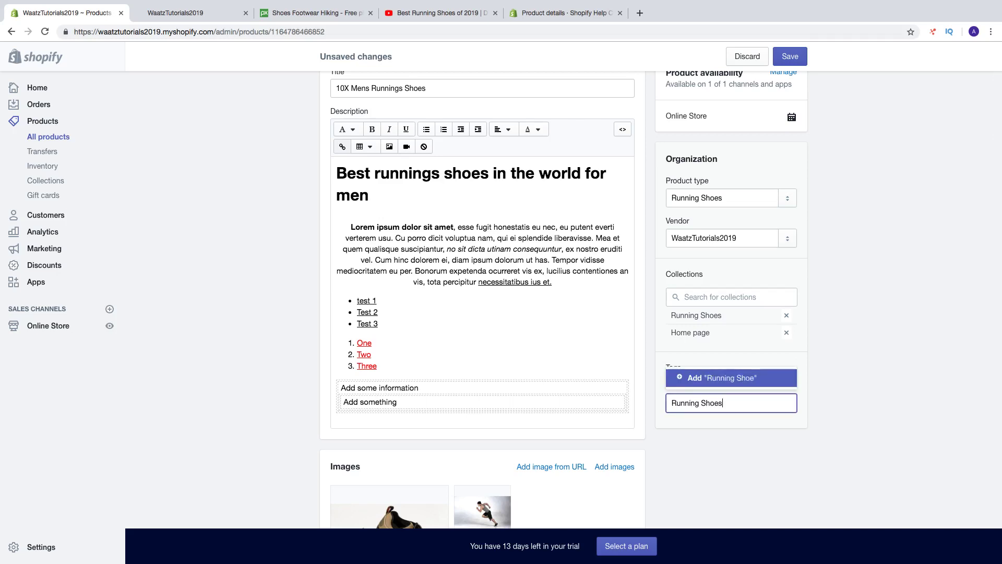
{"action": "key", "text": "Return"}
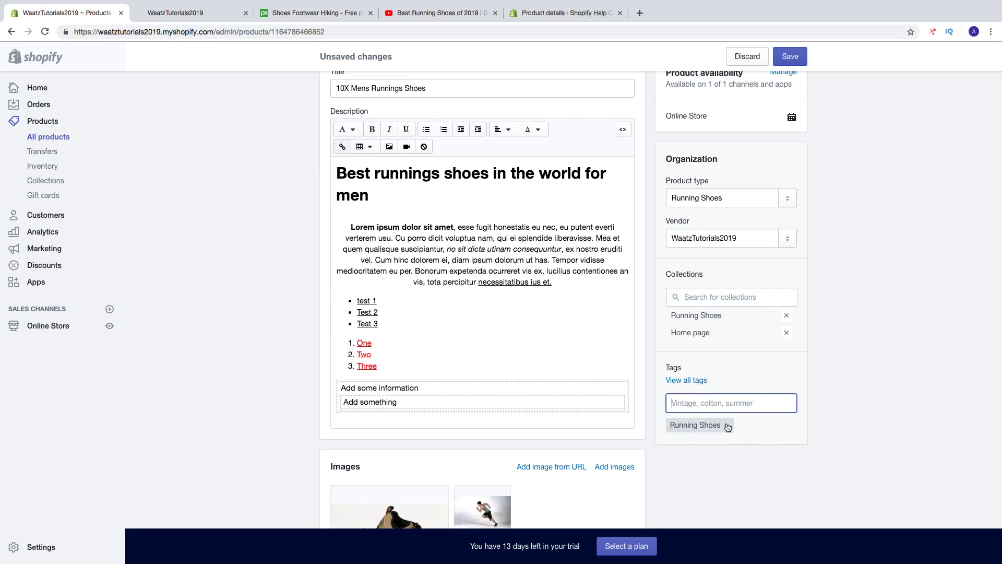
{"action": "scroll", "coordinate": [746, 462], "scroll_direction": "down", "scroll_amount": 8}
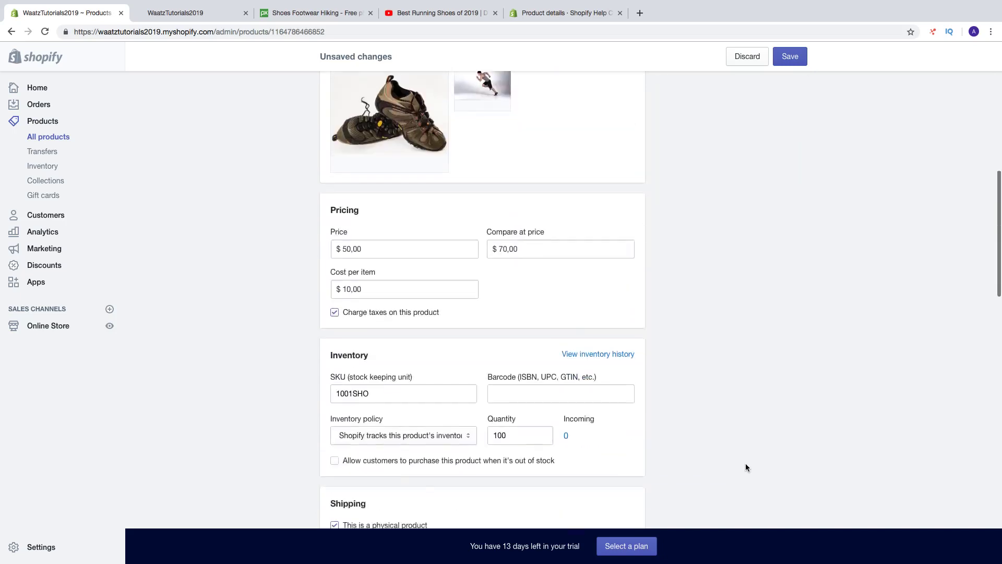
Clear the Online Store publish date, save the product, and view its live page
{"action": "scroll", "coordinate": [745, 462], "scroll_direction": "up", "scroll_amount": 8}
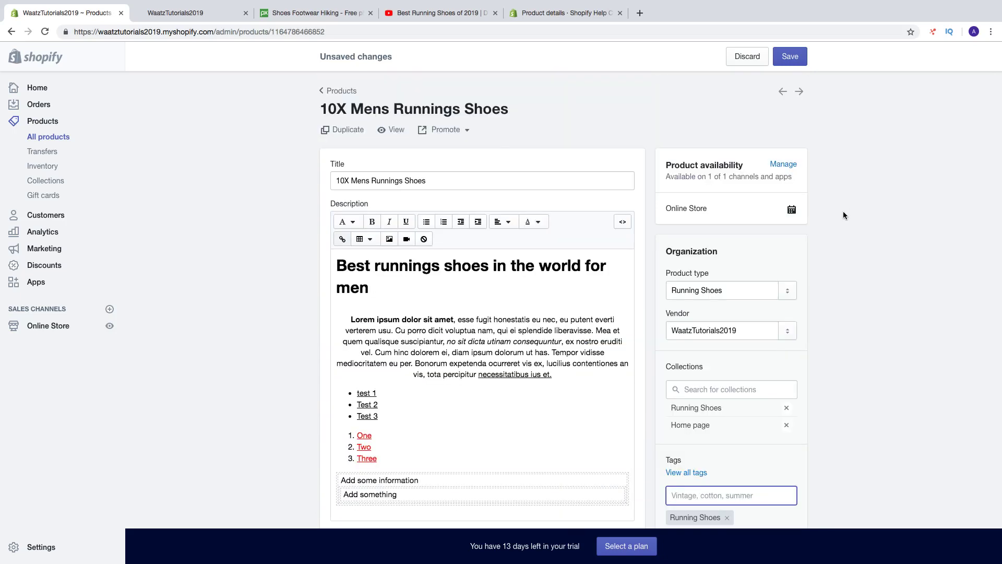
{"action": "left_click", "coordinate": [791, 210]}
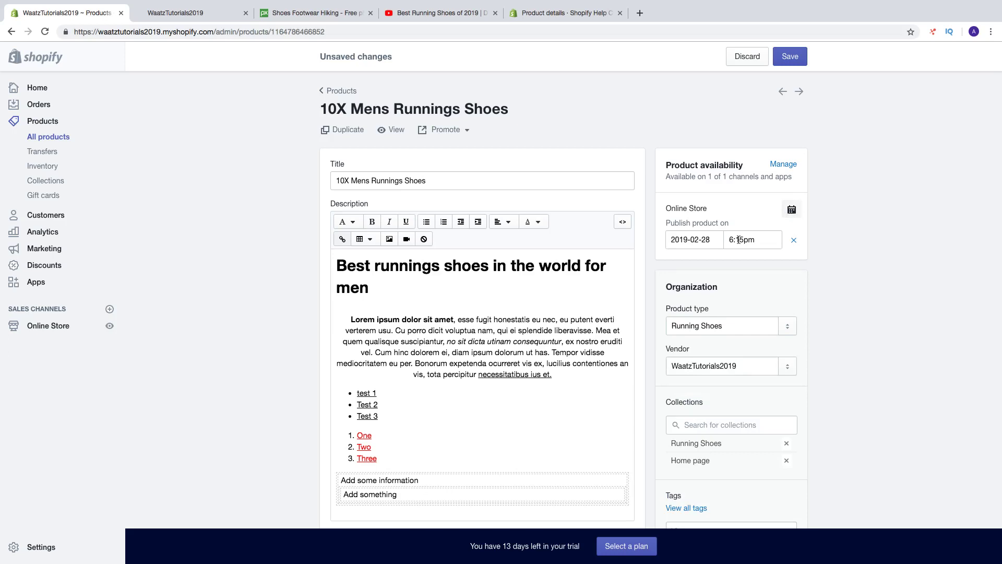
{"action": "left_click", "coordinate": [794, 240]}
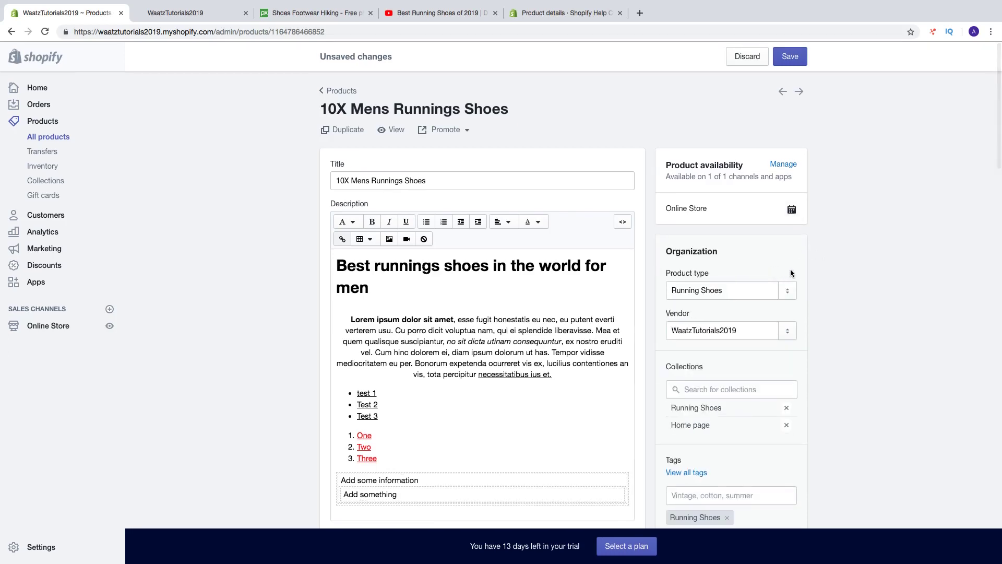
{"action": "scroll", "coordinate": [798, 268], "scroll_direction": "down", "scroll_amount": 8}
{"action": "scroll", "coordinate": [797, 269], "scroll_direction": "down", "scroll_amount": 20}
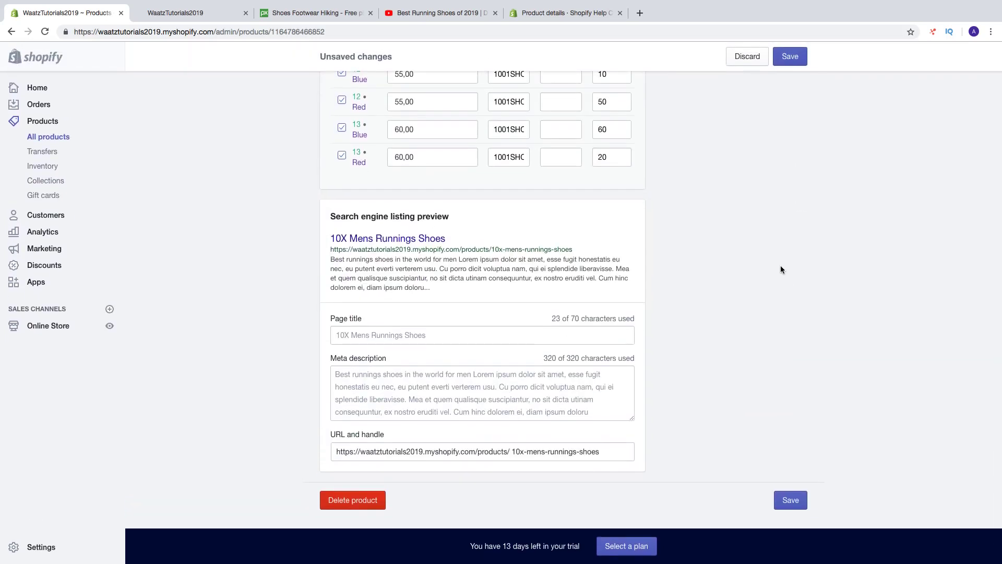
{"action": "left_click", "coordinate": [790, 501]}
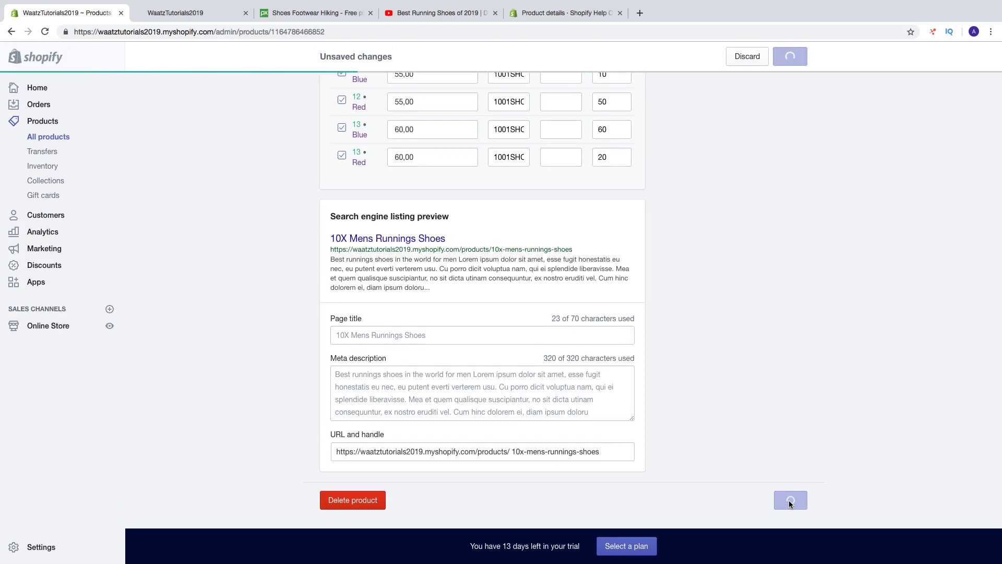
{"action": "scroll", "coordinate": [778, 428], "scroll_direction": "up", "scroll_amount": 15}
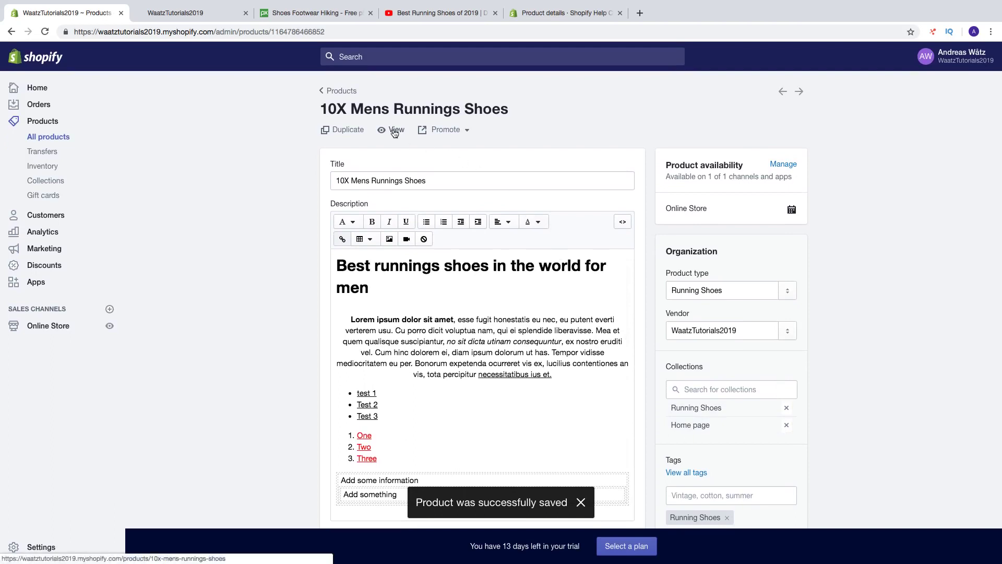
{"action": "left_click", "coordinate": [393, 129]}
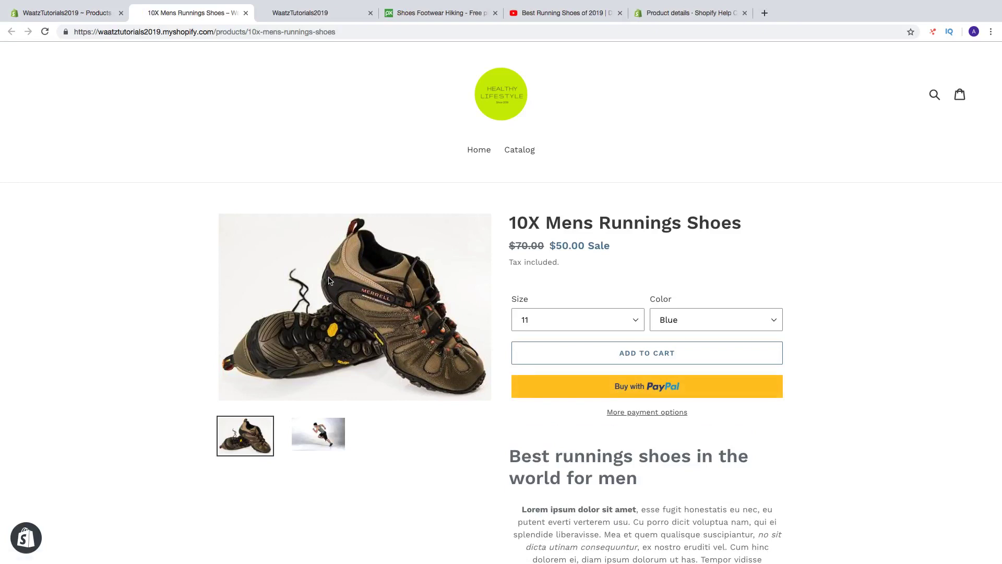
Show the runner photo as main image and select size 12, then size 13
{"action": "left_click", "coordinate": [316, 434]}
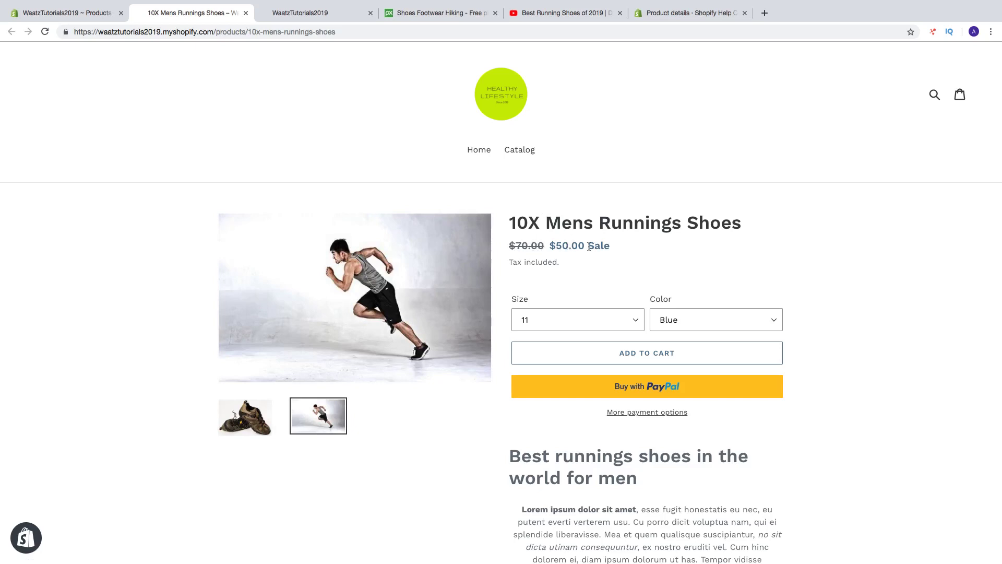
{"action": "scroll", "coordinate": [528, 261], "scroll_direction": "down", "scroll_amount": 2}
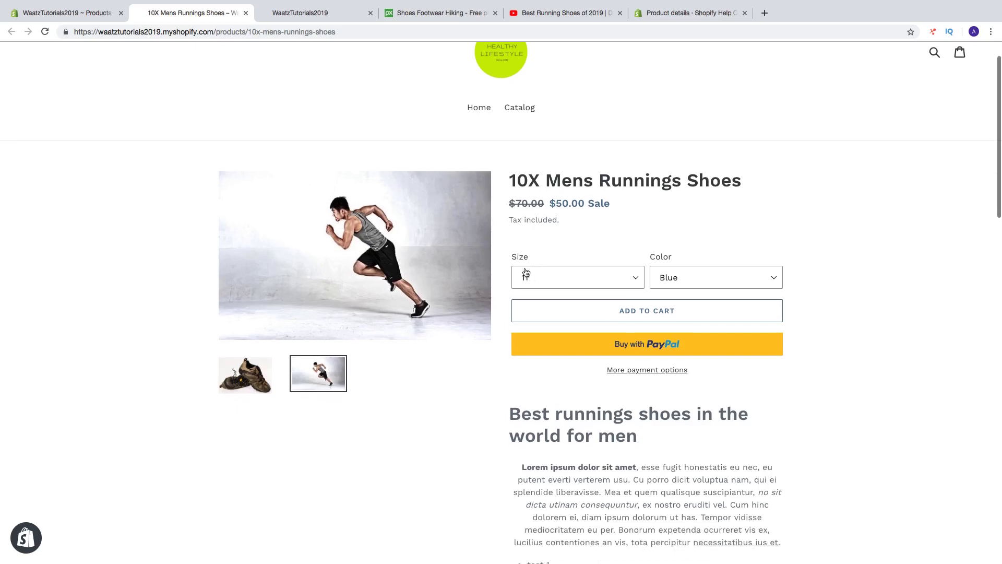
{"action": "left_click", "coordinate": [525, 272]}
{"action": "left_click", "coordinate": [561, 285]}
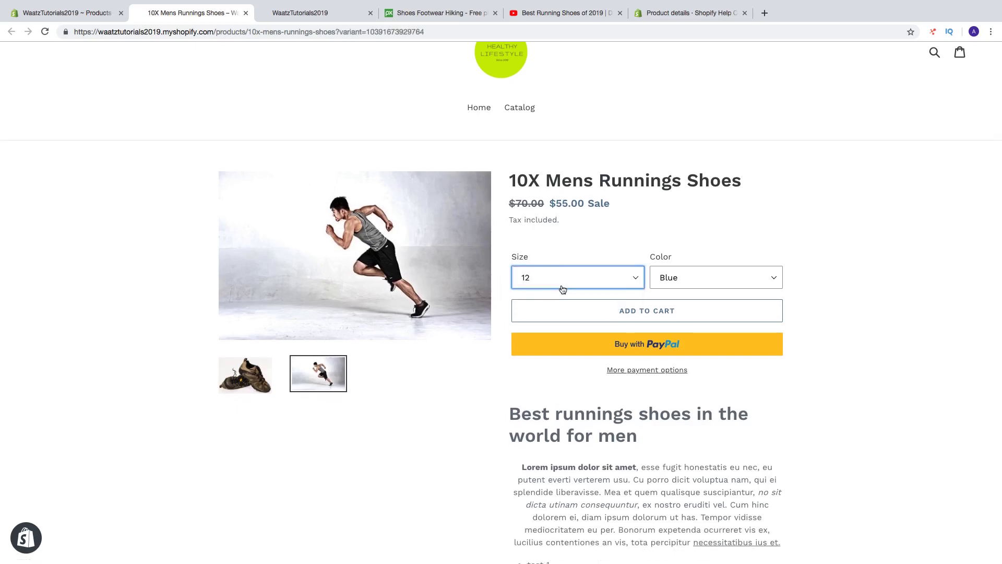
{"action": "left_click", "coordinate": [566, 280]}
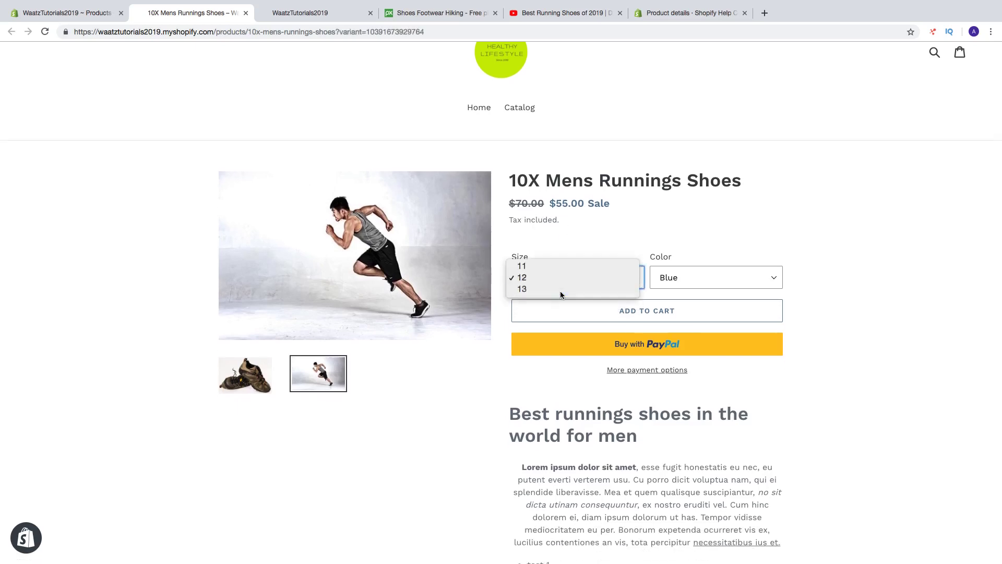
{"action": "left_click", "coordinate": [561, 294]}
Choose the Red colour and review the page showing $60.00, on sale from $70.00
{"action": "left_click", "coordinate": [679, 280]}
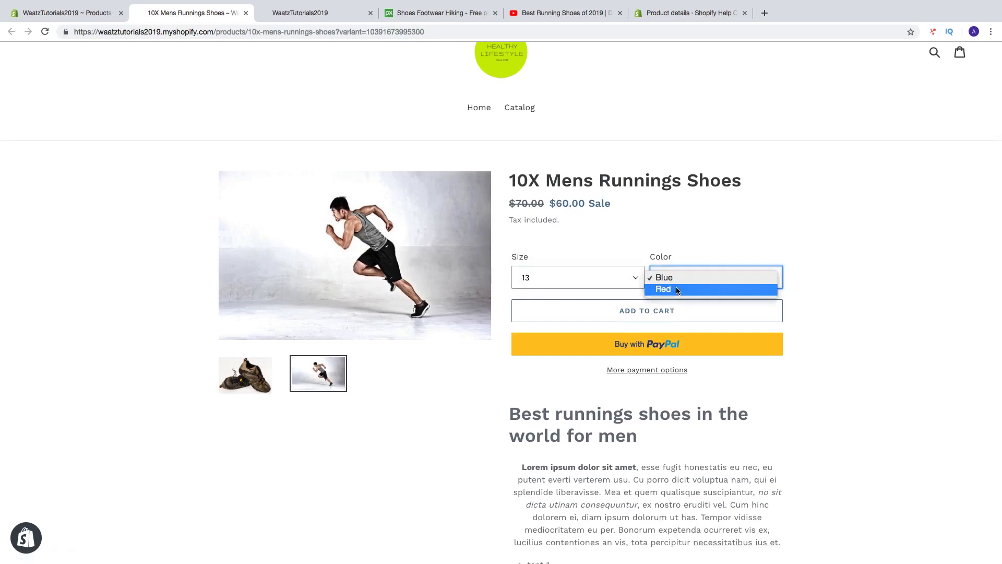
{"action": "left_click", "coordinate": [677, 290]}
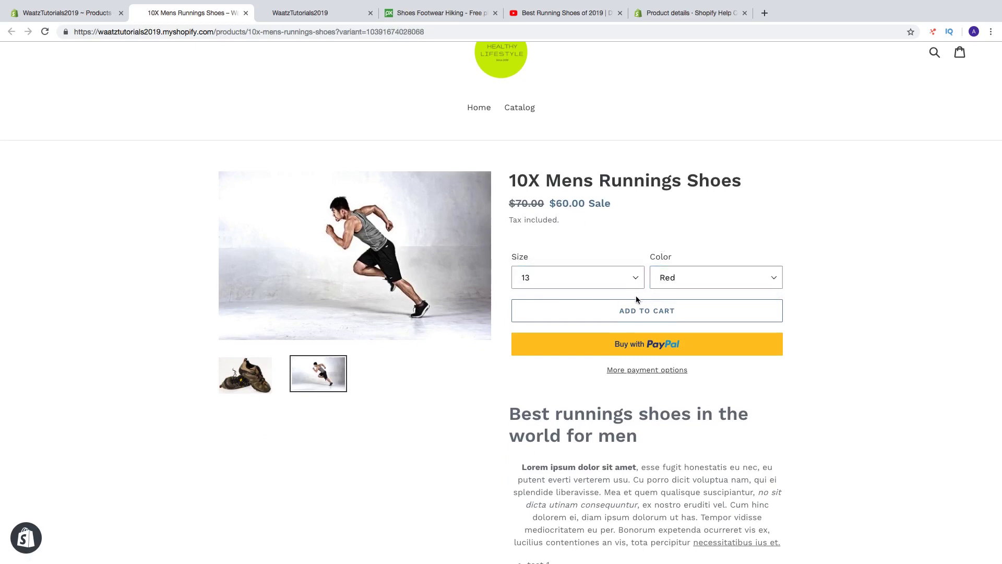
{"action": "scroll", "coordinate": [641, 326], "scroll_direction": "down", "scroll_amount": 3}
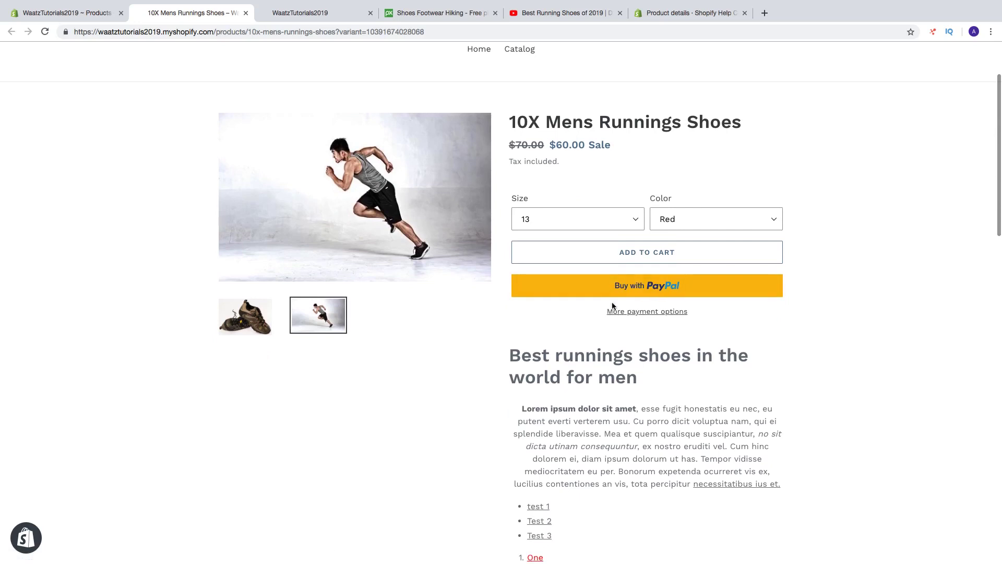
{"action": "scroll", "coordinate": [583, 280], "scroll_direction": "down", "scroll_amount": 7}
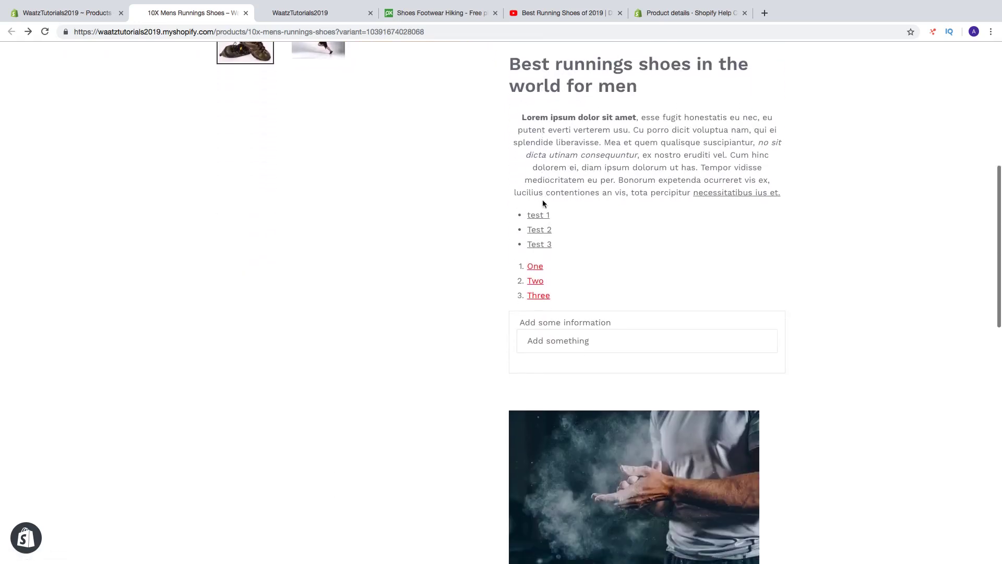
{"action": "scroll", "coordinate": [510, 231], "scroll_direction": "down", "scroll_amount": 5}
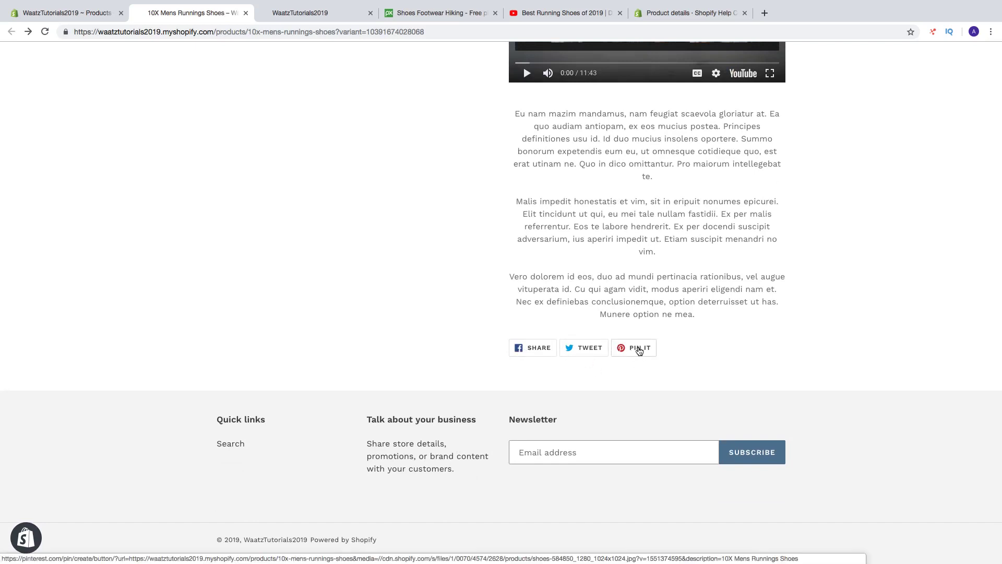
{"action": "scroll", "coordinate": [638, 351], "scroll_direction": "up", "scroll_amount": 20}
{"action": "scroll", "coordinate": [639, 351], "scroll_direction": "up", "scroll_amount": 2}
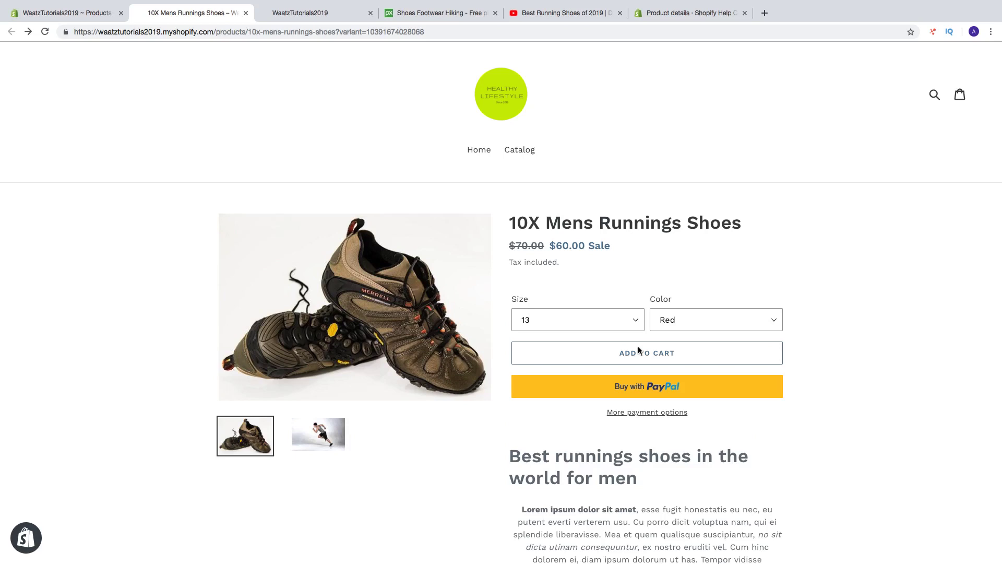